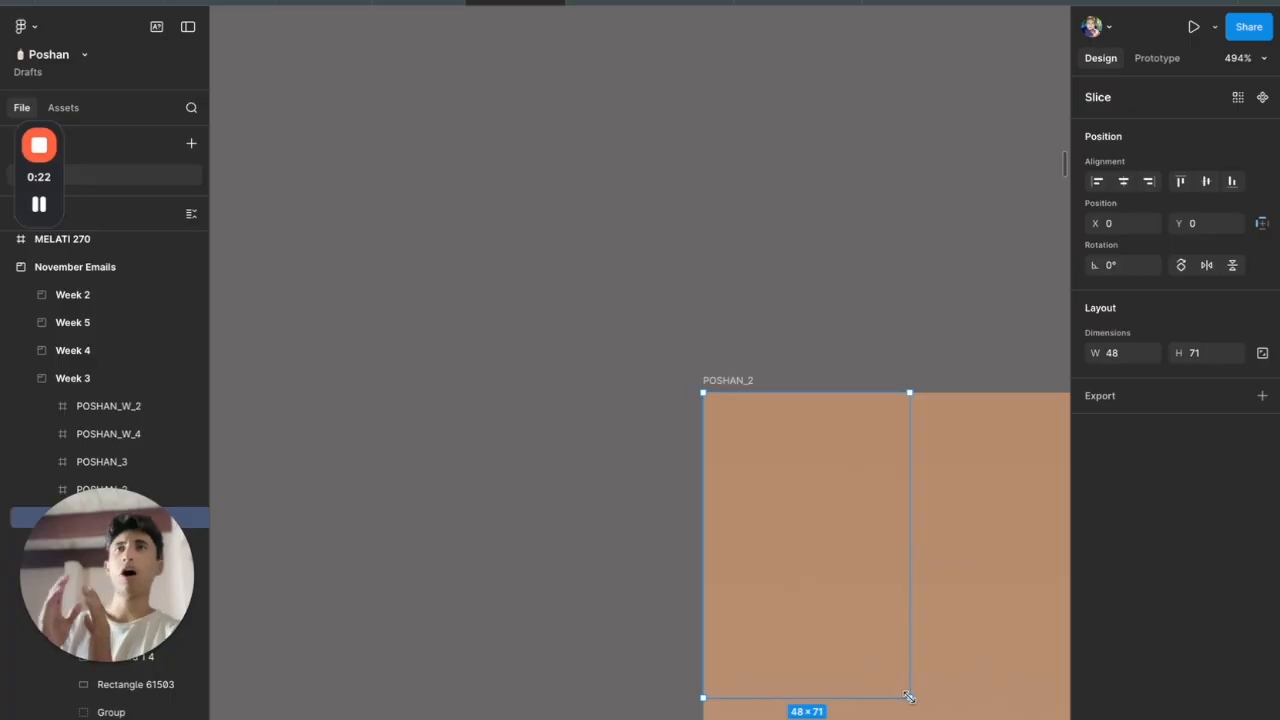
left_click_drag(900, 645, 869, 645)
left_click(1151, 397)
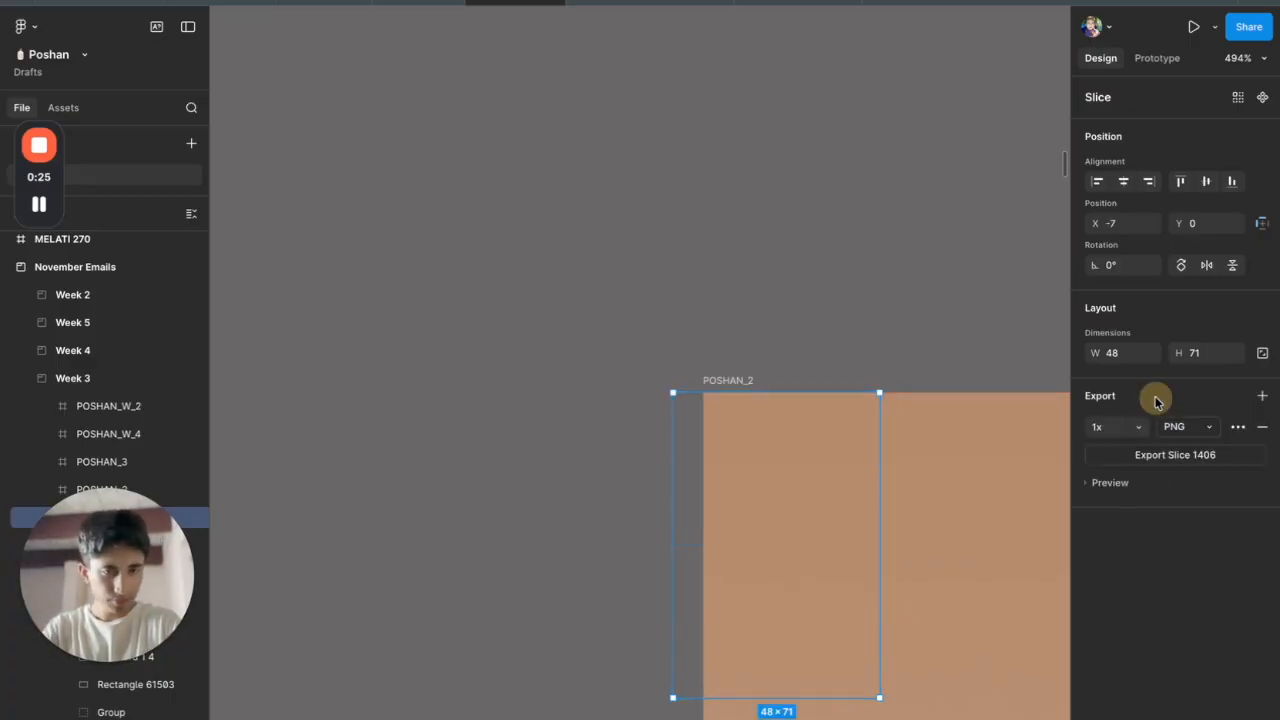
left_click(1158, 481)
key("ctrl+z")
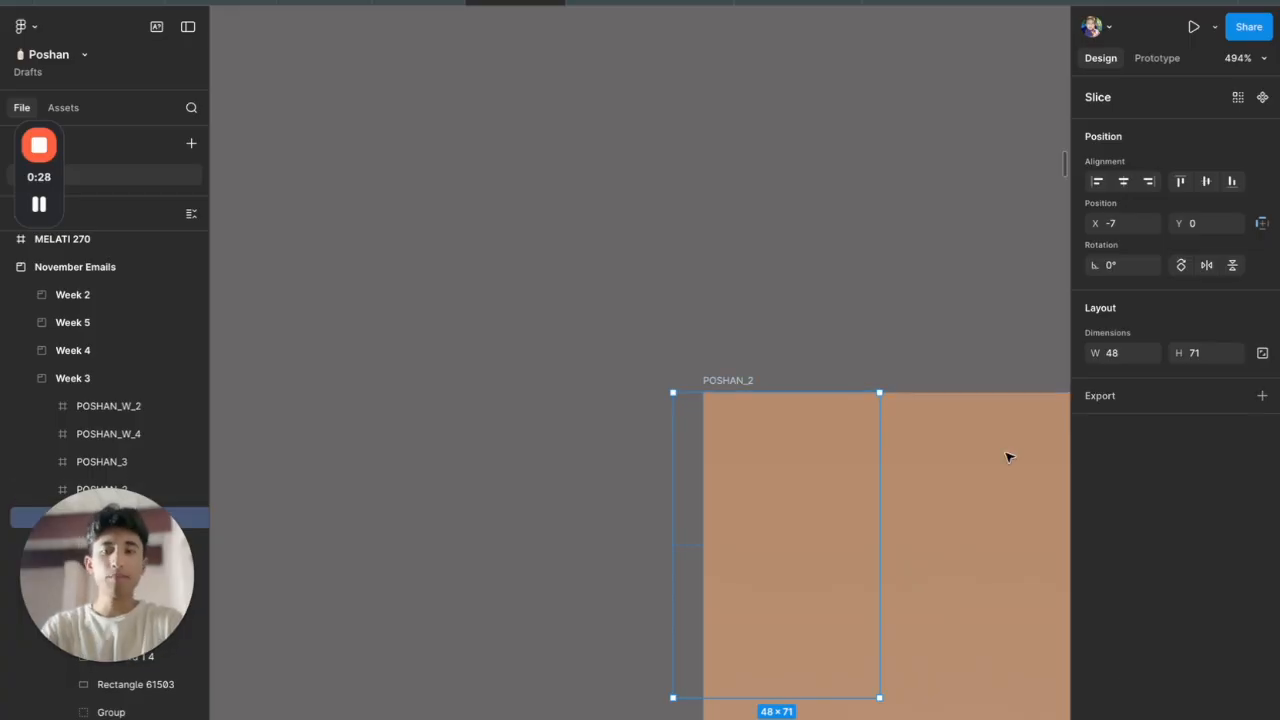
scroll(692, 420, "up", 5)
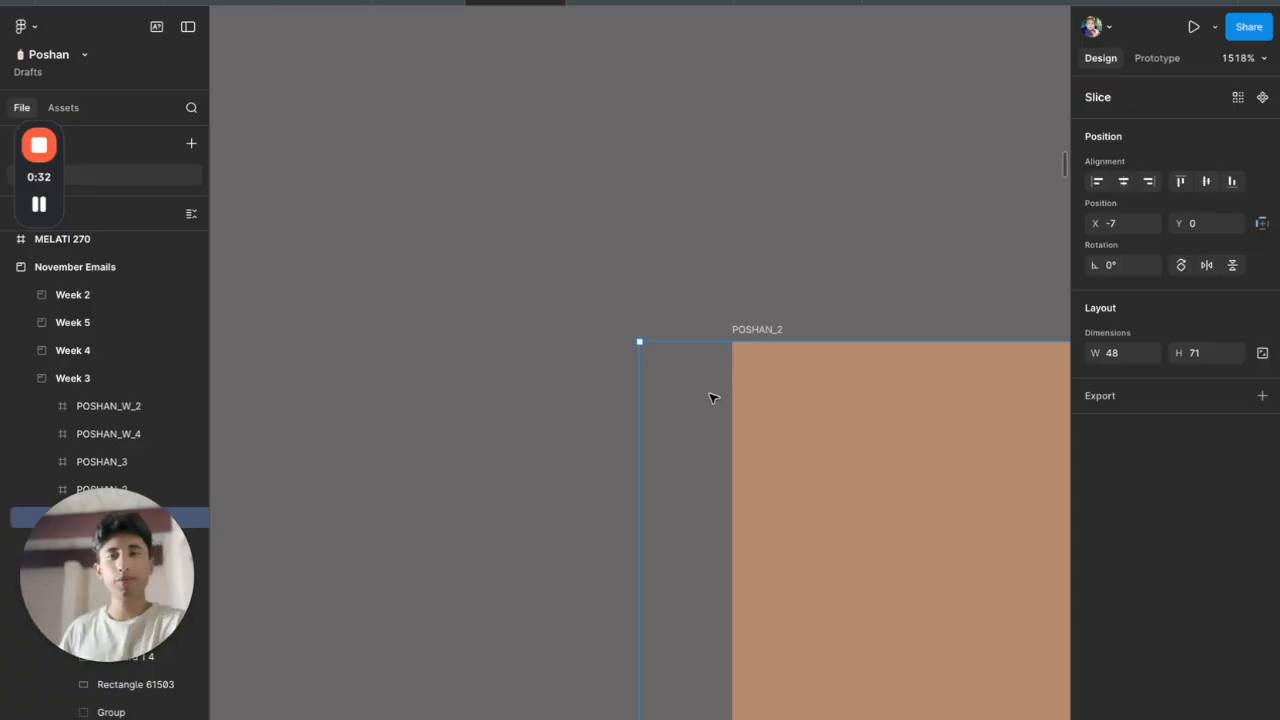
scroll(711, 394, "up", 6)
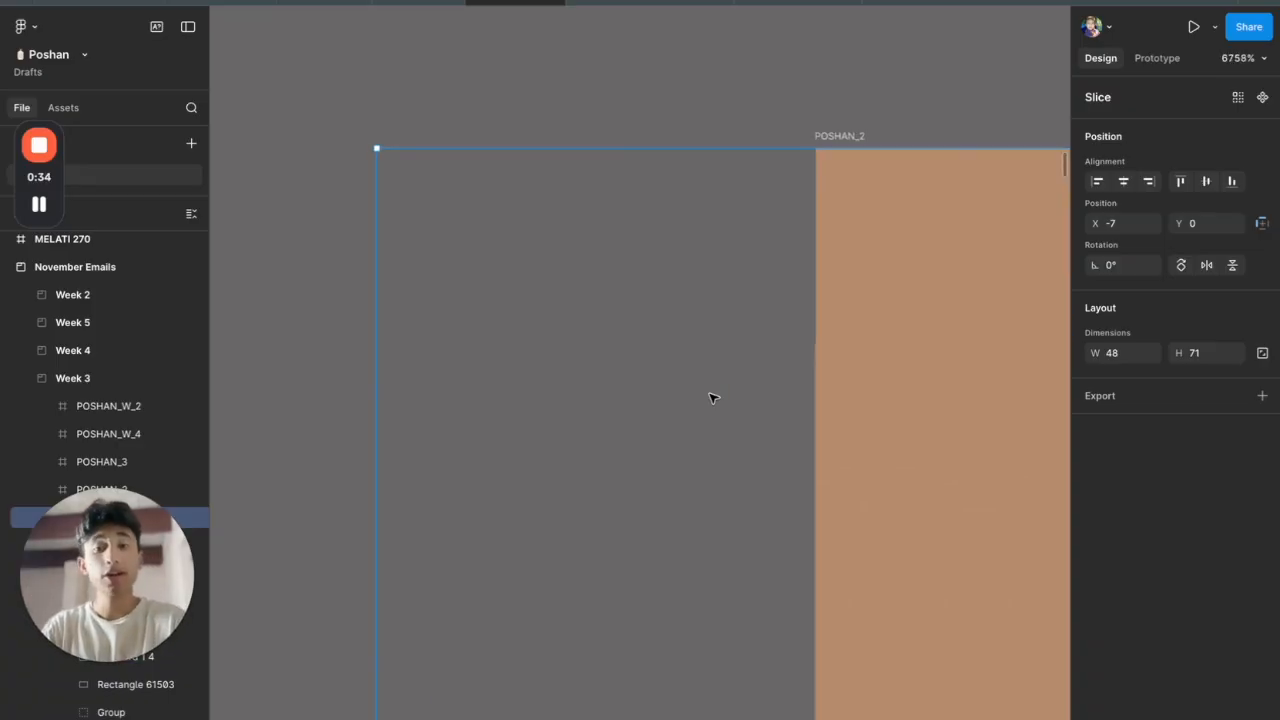
left_click_drag(711, 394, 906, 380)
scroll(906, 380, "down", 6)
scroll(906, 380, "down", 8)
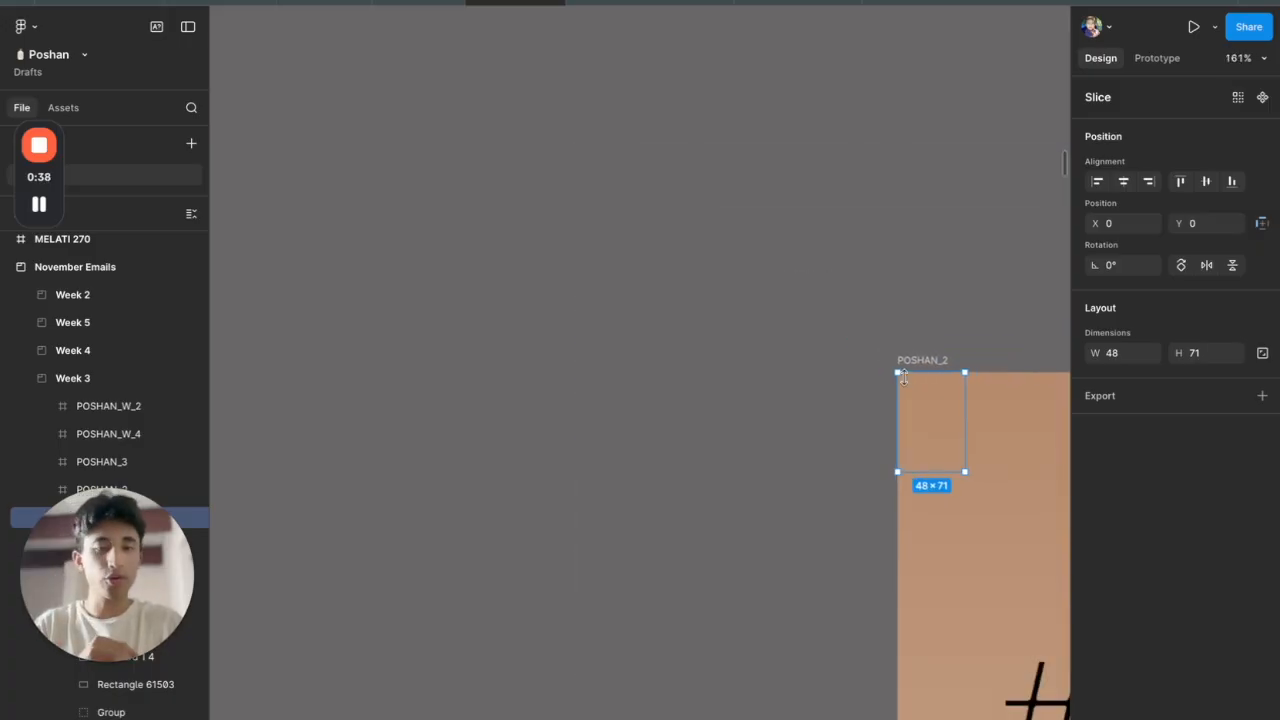
Stretch the slice over the email's top to 1000×1112, from the logo down past the product bottles
scroll(849, 383, "down", 4)
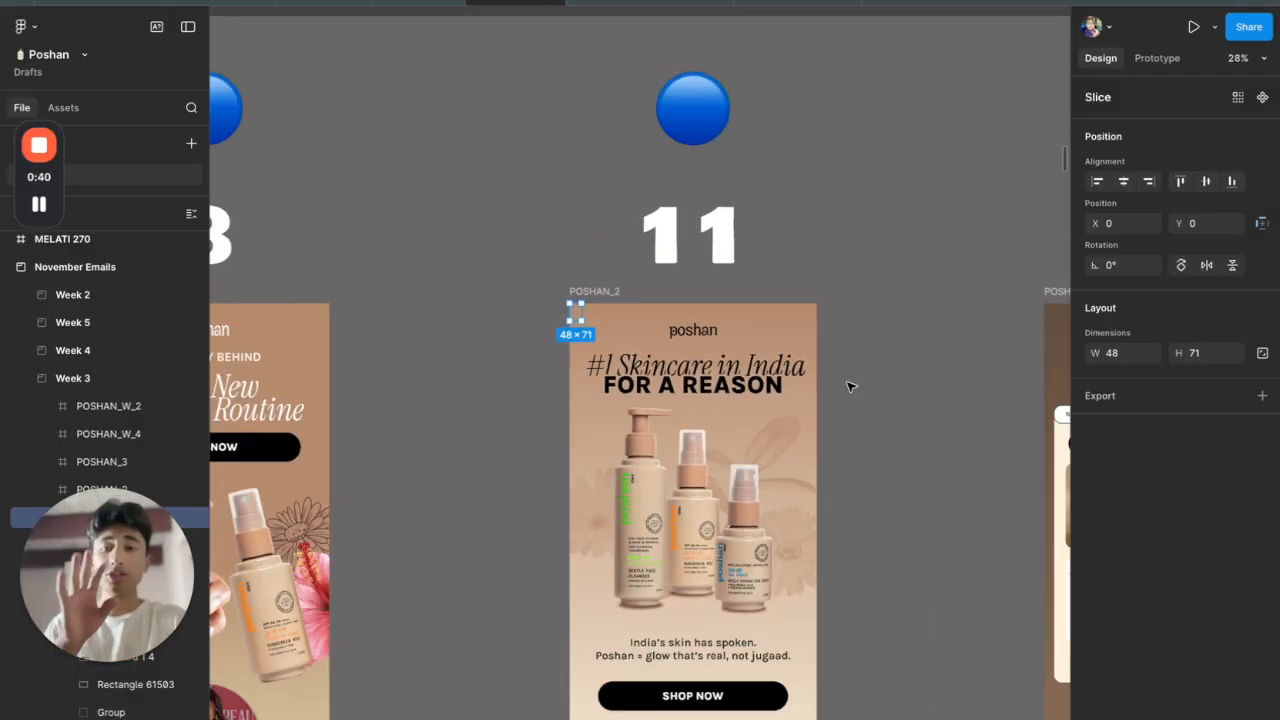
scroll(784, 396, "down", 2)
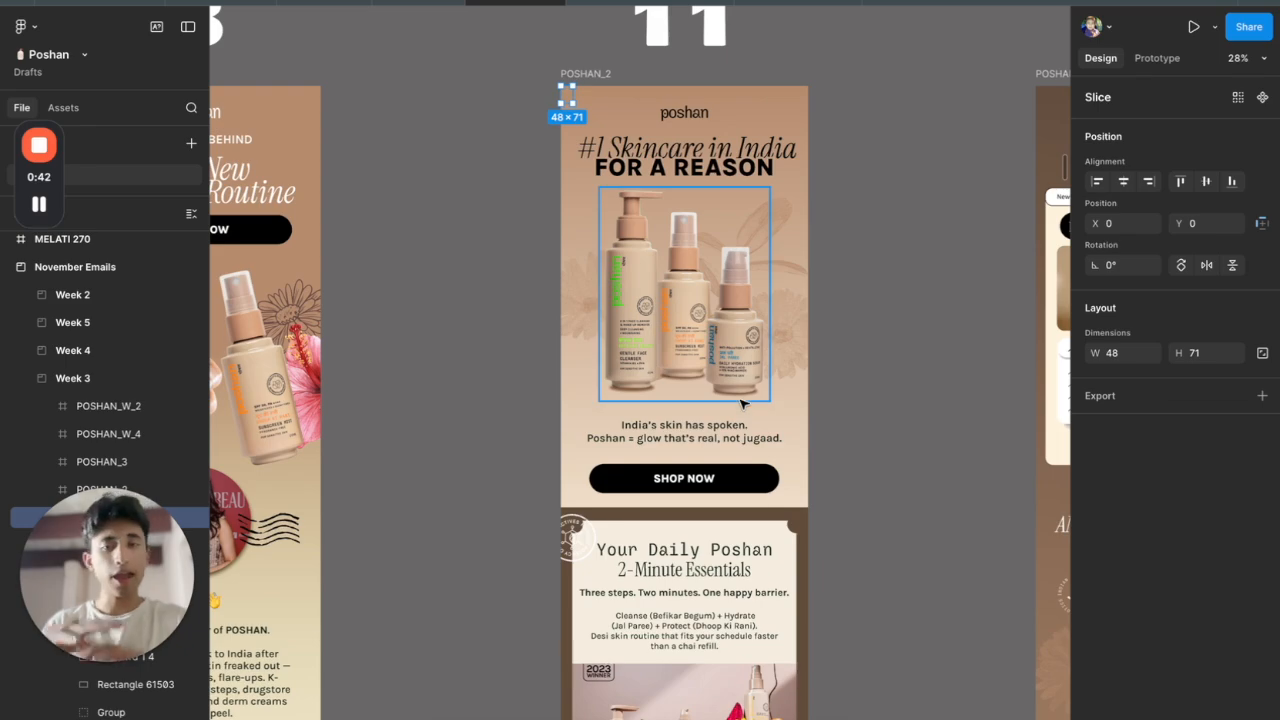
left_click_drag(572, 107, 808, 323)
scroll(808, 325, "up", 10)
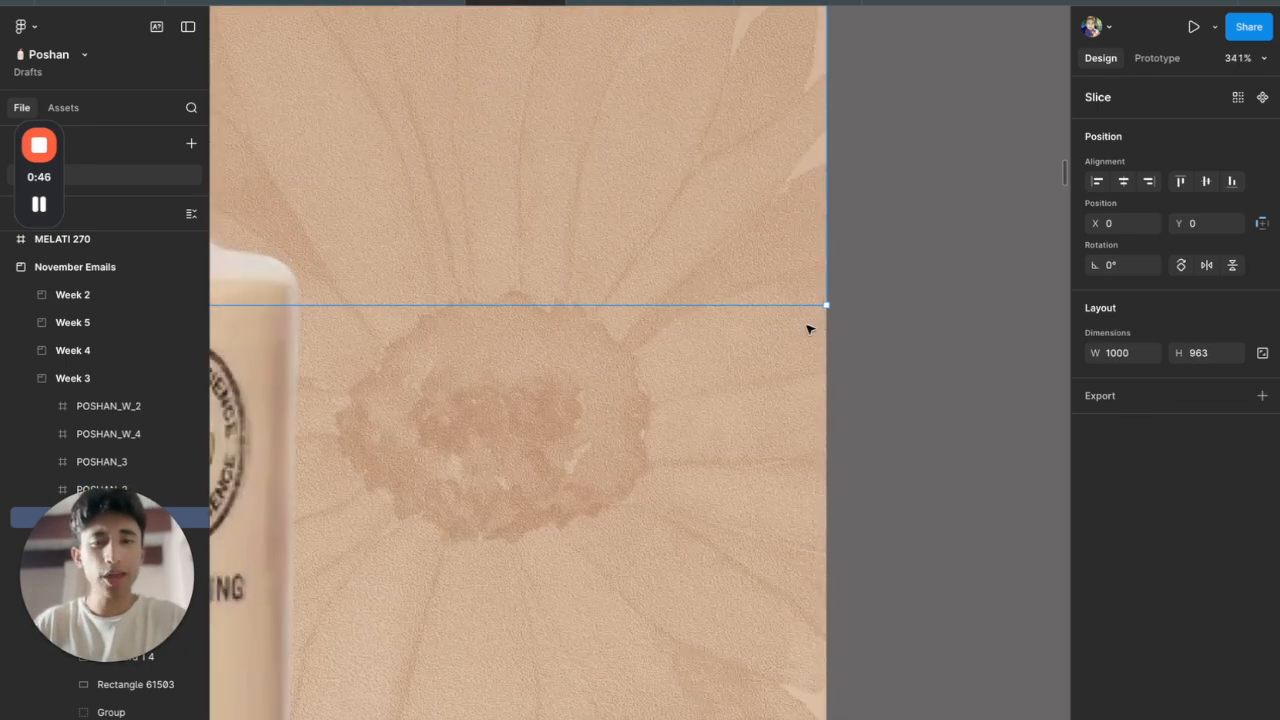
scroll(808, 328, "down", 5)
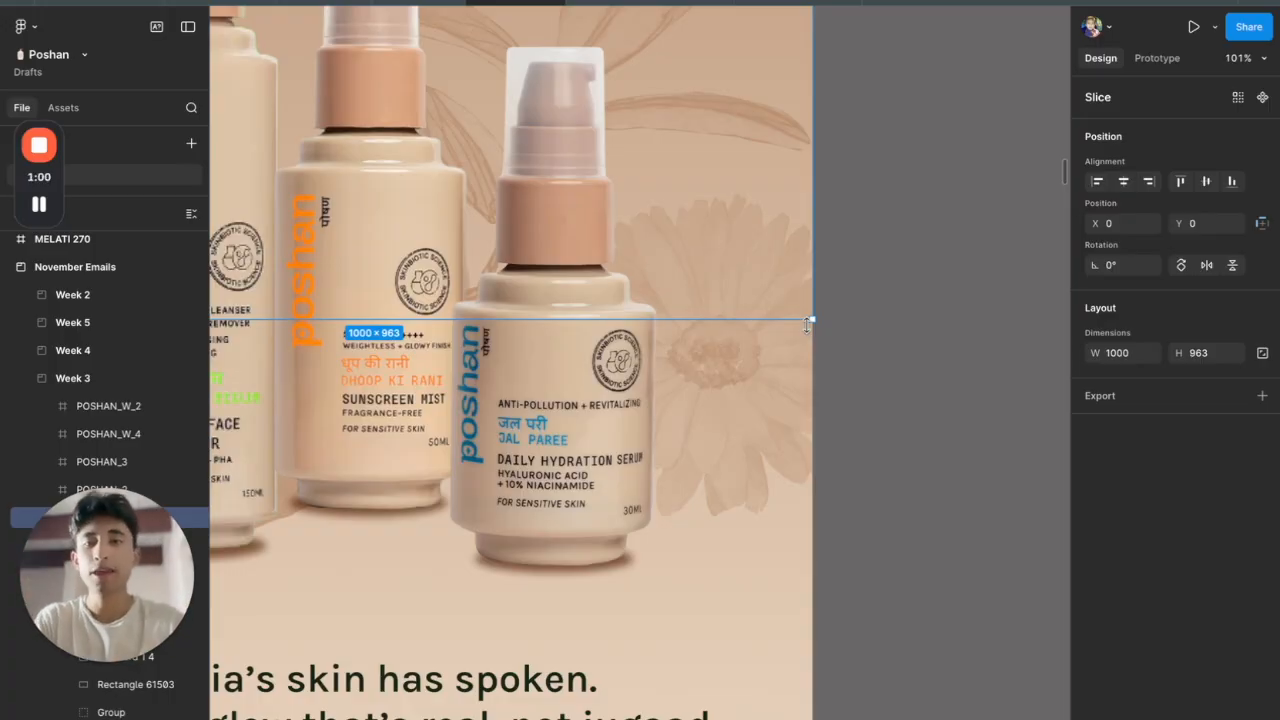
scroll(808, 325, "down", 5)
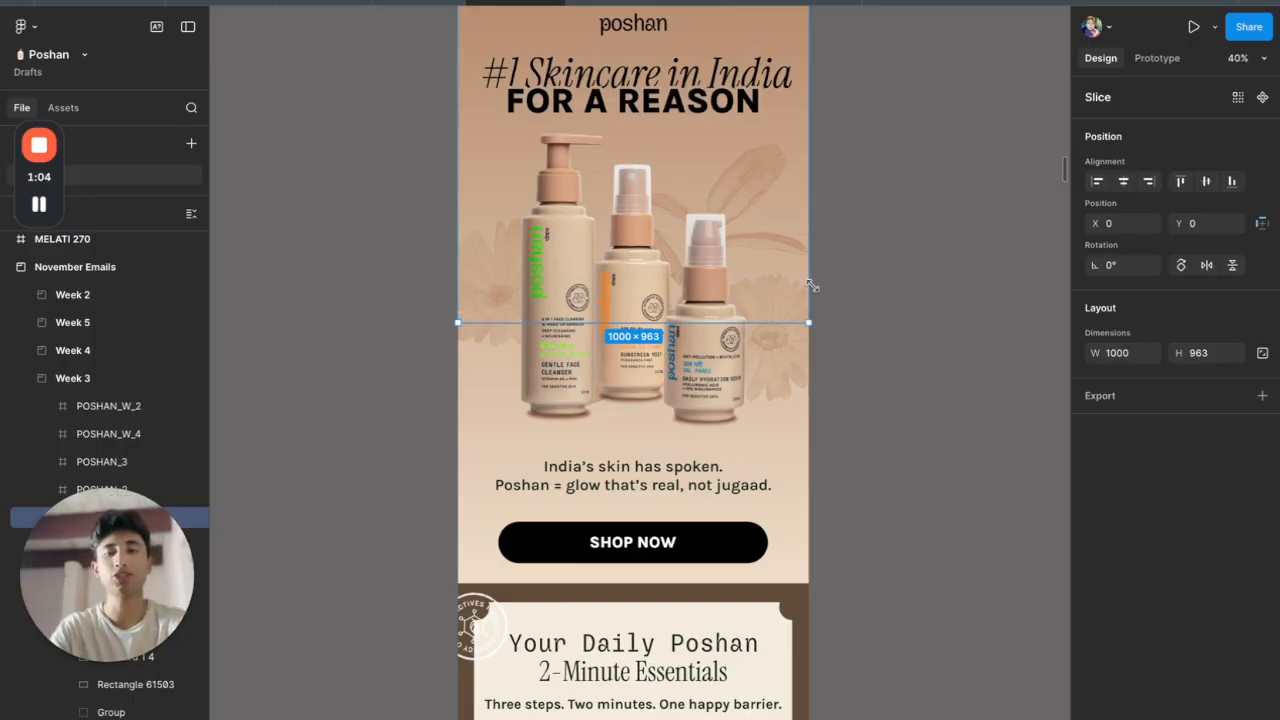
scroll(811, 323, "up", 3)
scroll(820, 193, "down", 1)
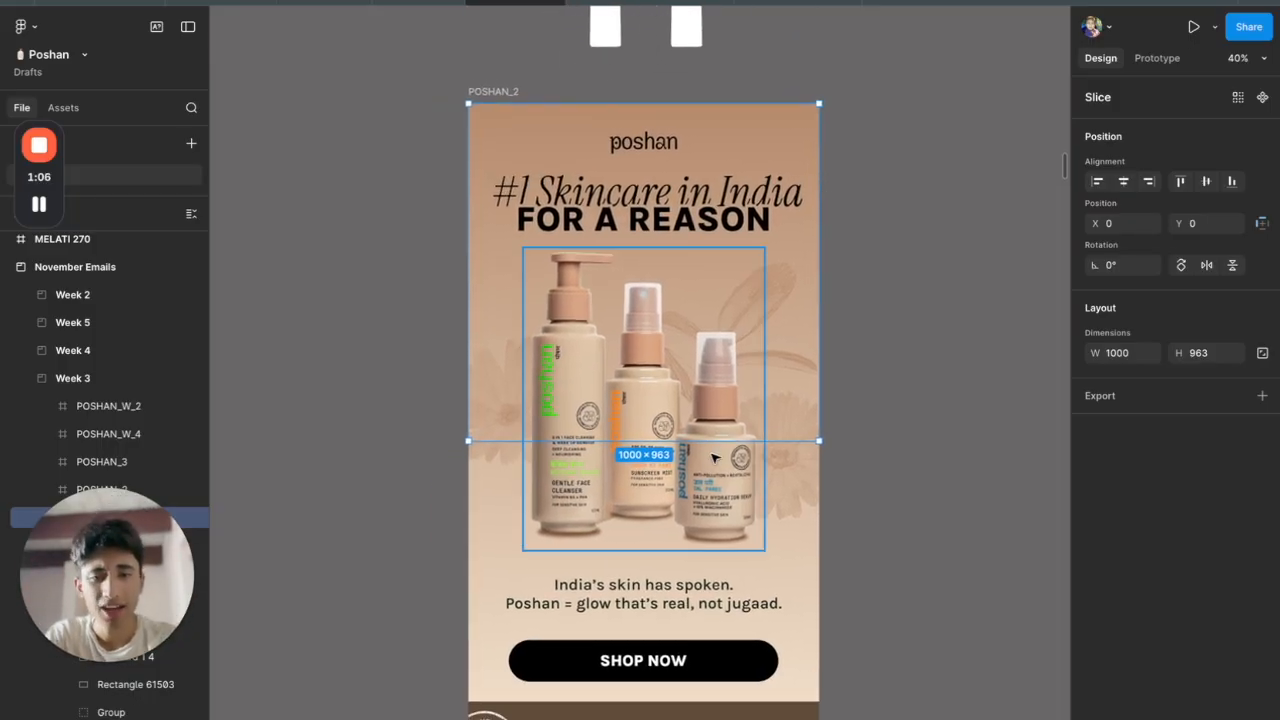
left_click_drag(712, 437, 748, 492)
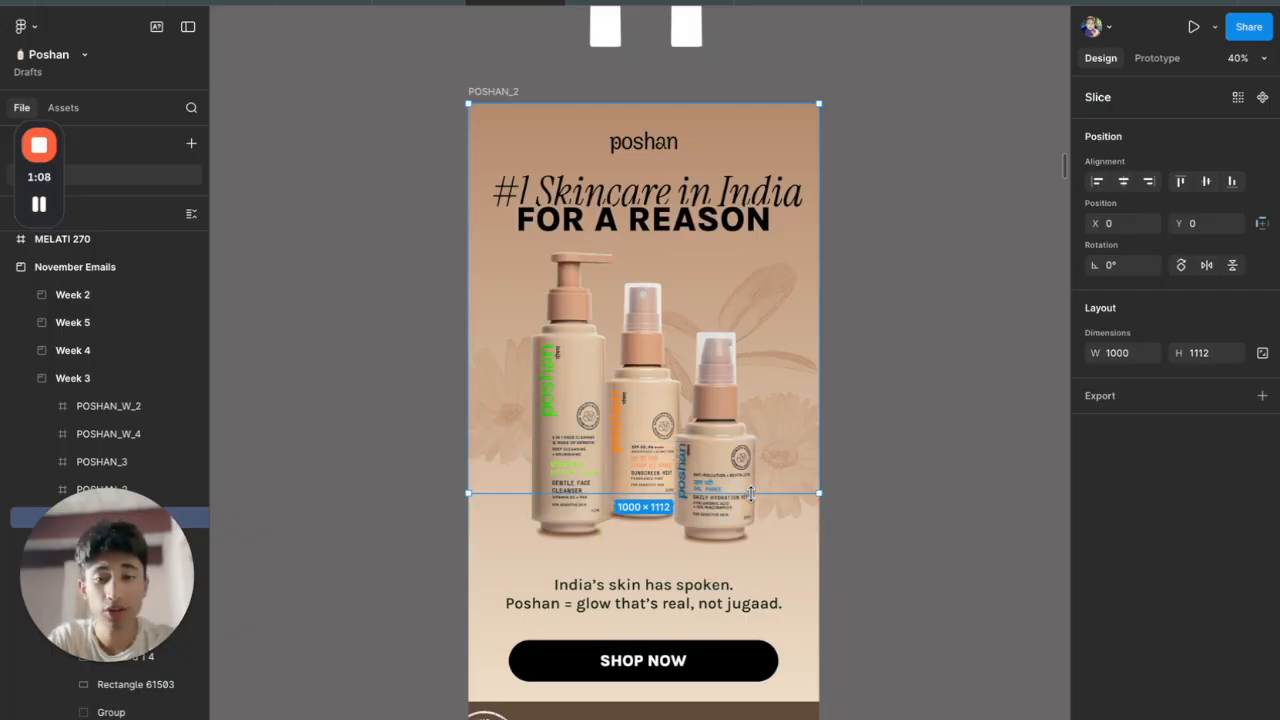
Undo the accidental tiny slice drawn at the first slice's corner with Ctrl+Z
scroll(750, 492, "up", 5)
scroll(688, 510, "up", 3)
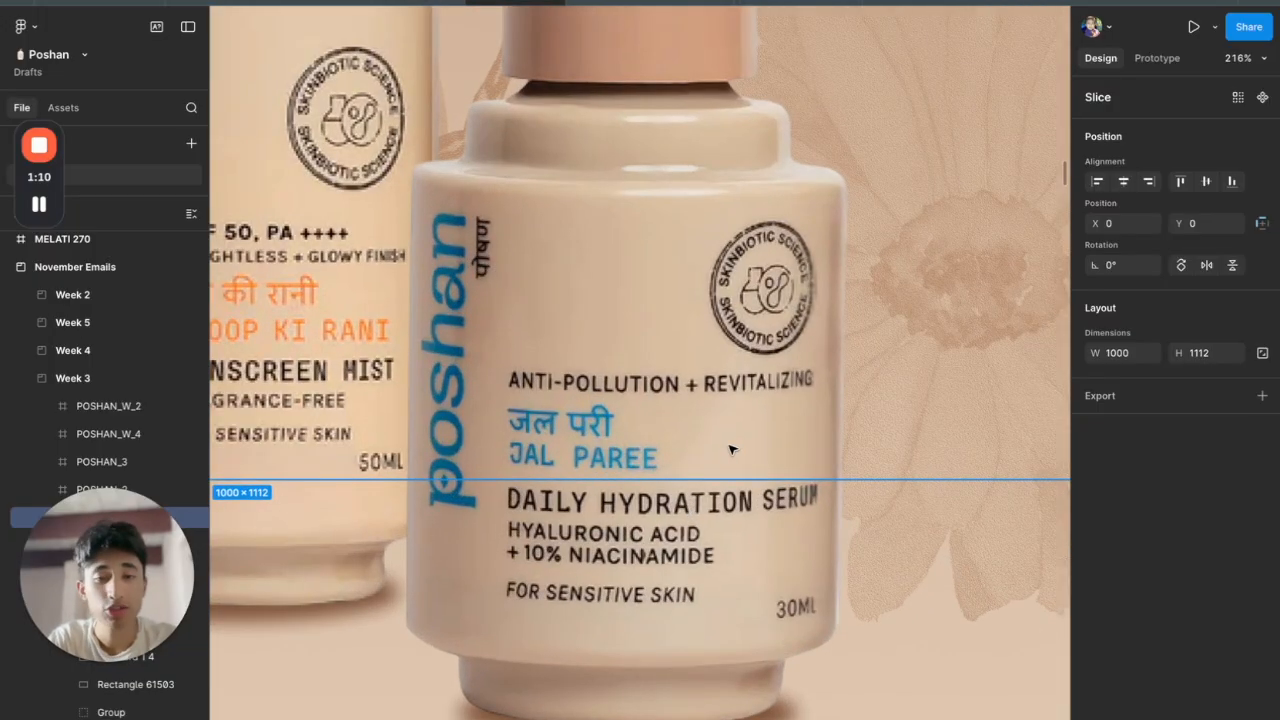
scroll(976, 471, "up", 5)
scroll(980, 437, "down", 1)
scroll(777, 429, "right", 10)
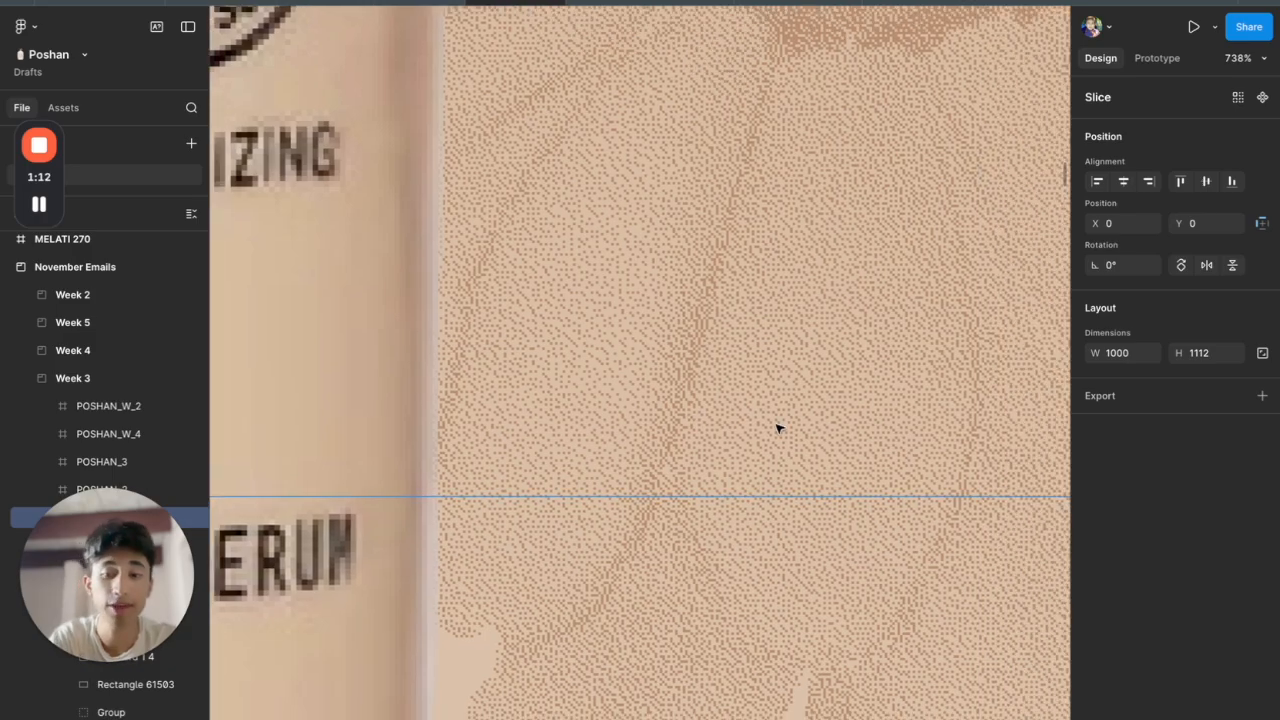
scroll(756, 506, "left", 5)
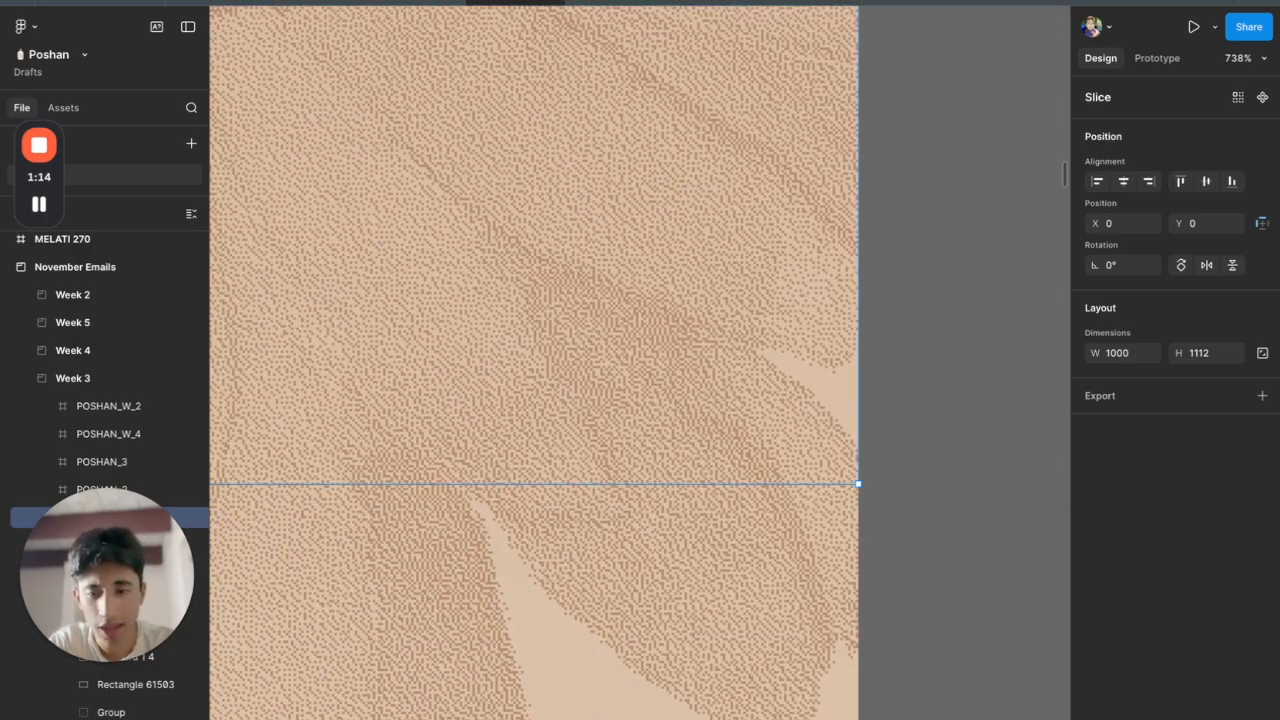
scroll(817, 527, "up", 5)
left_click_drag(954, 379, 729, 566)
scroll(729, 566, "down", 10)
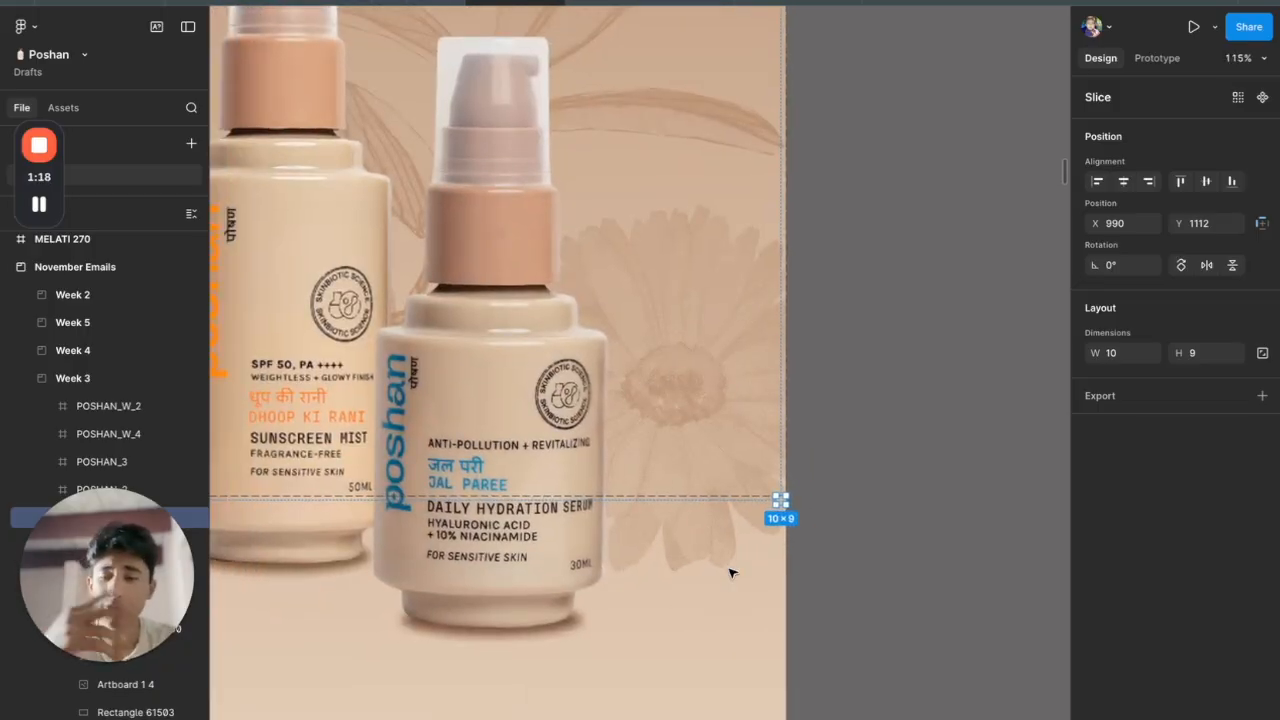
scroll(729, 572, "down", 5)
scroll(731, 571, "down", 2)
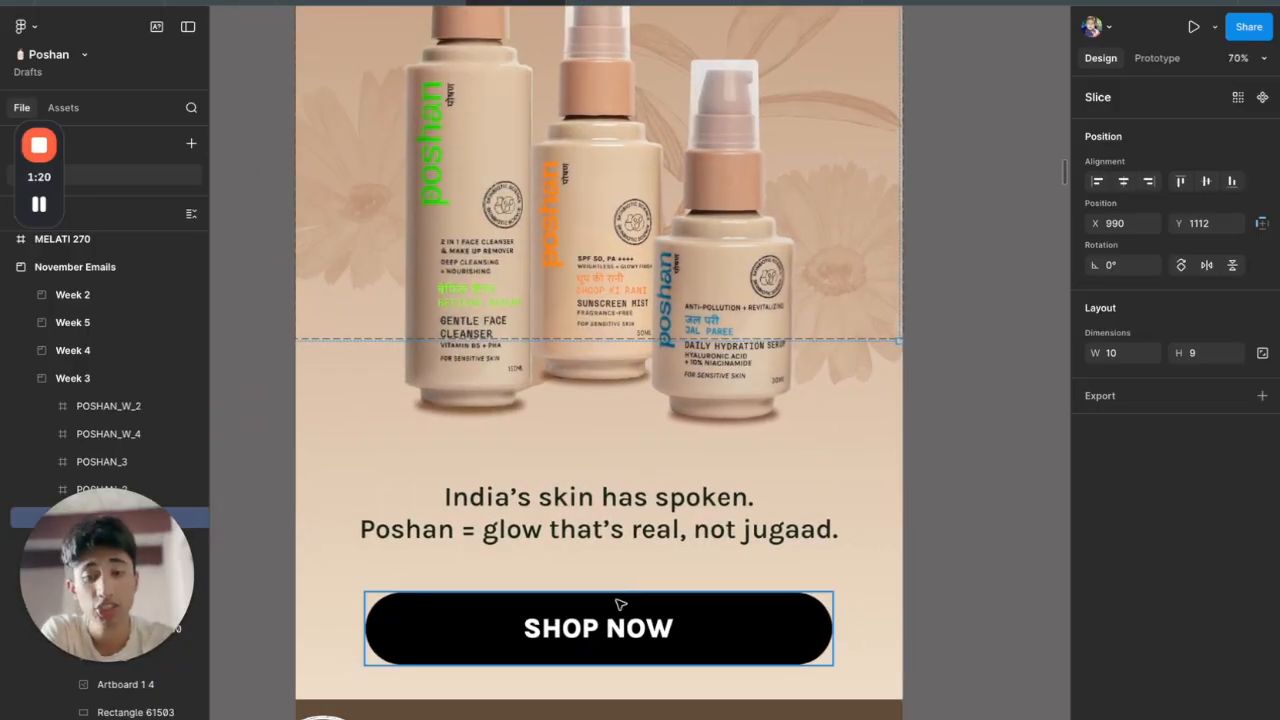
key("ctrl+z")
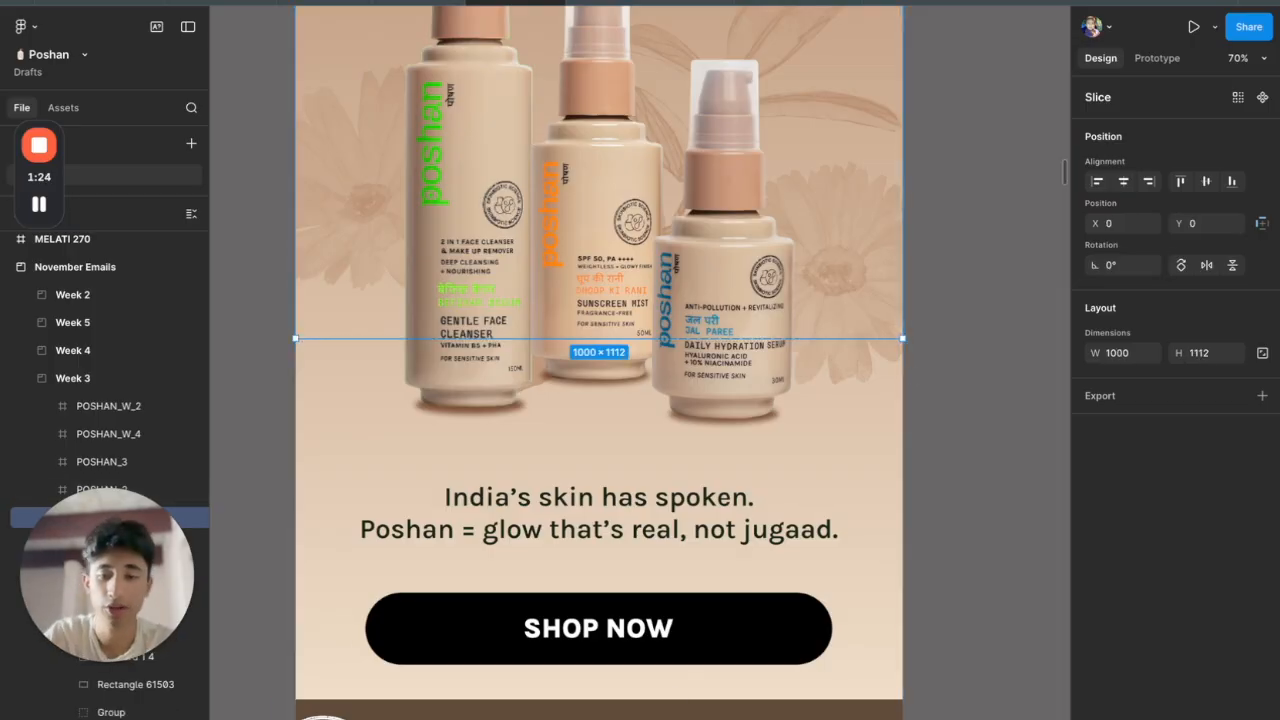
Draw a 999×595 slice at Y 1112 covering the tagline and SHOP NOW button
left_click_drag(295, 338, 905, 700)
left_click_drag(893, 341, 866, 577)
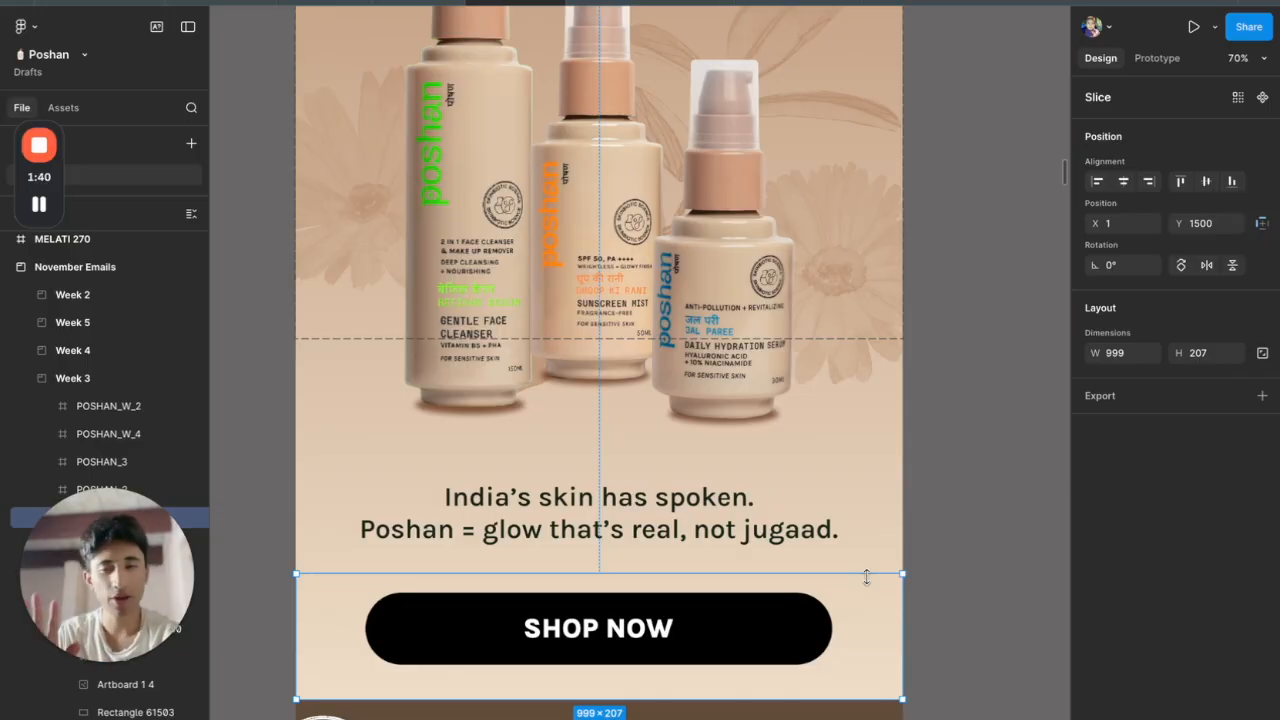
left_click_drag(861, 570, 877, 338)
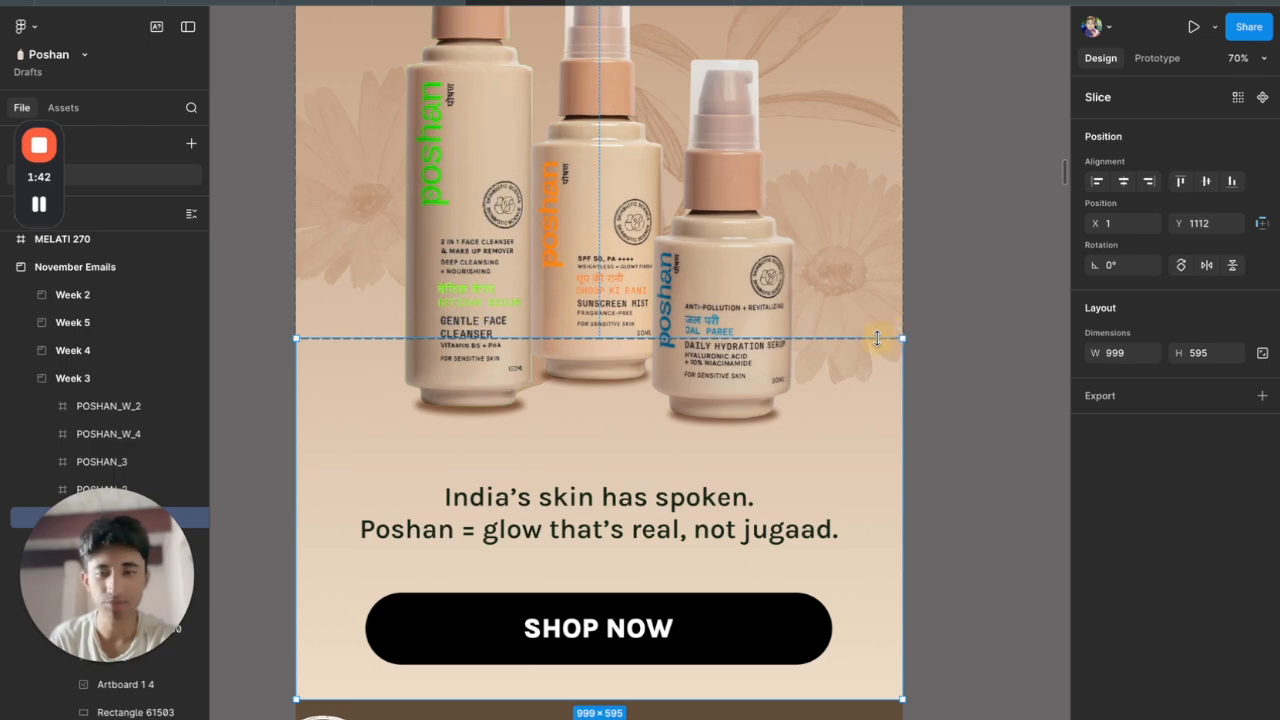
scroll(877, 338, "down", 5)
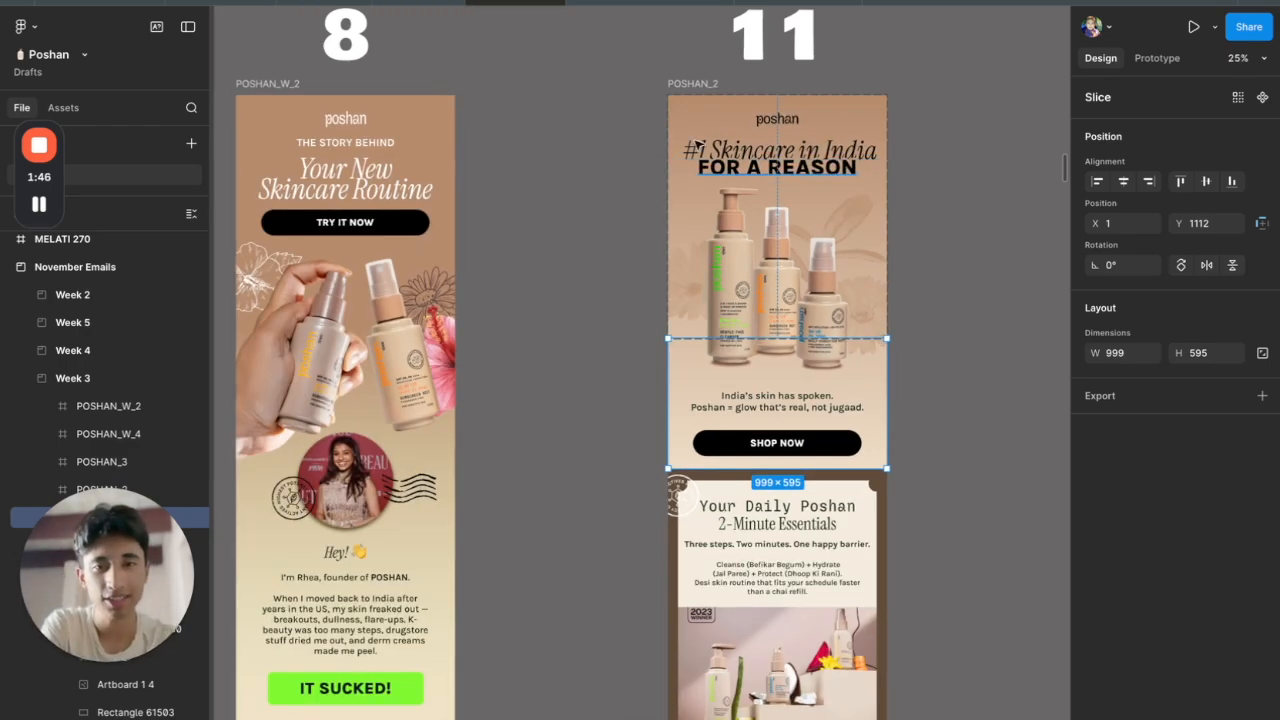
Select the POSHAN_2 frame and slice the Daily Poshan SHOP NOW strip at 998×319, Y 2840
left_click(783, 197)
left_click(783, 197)
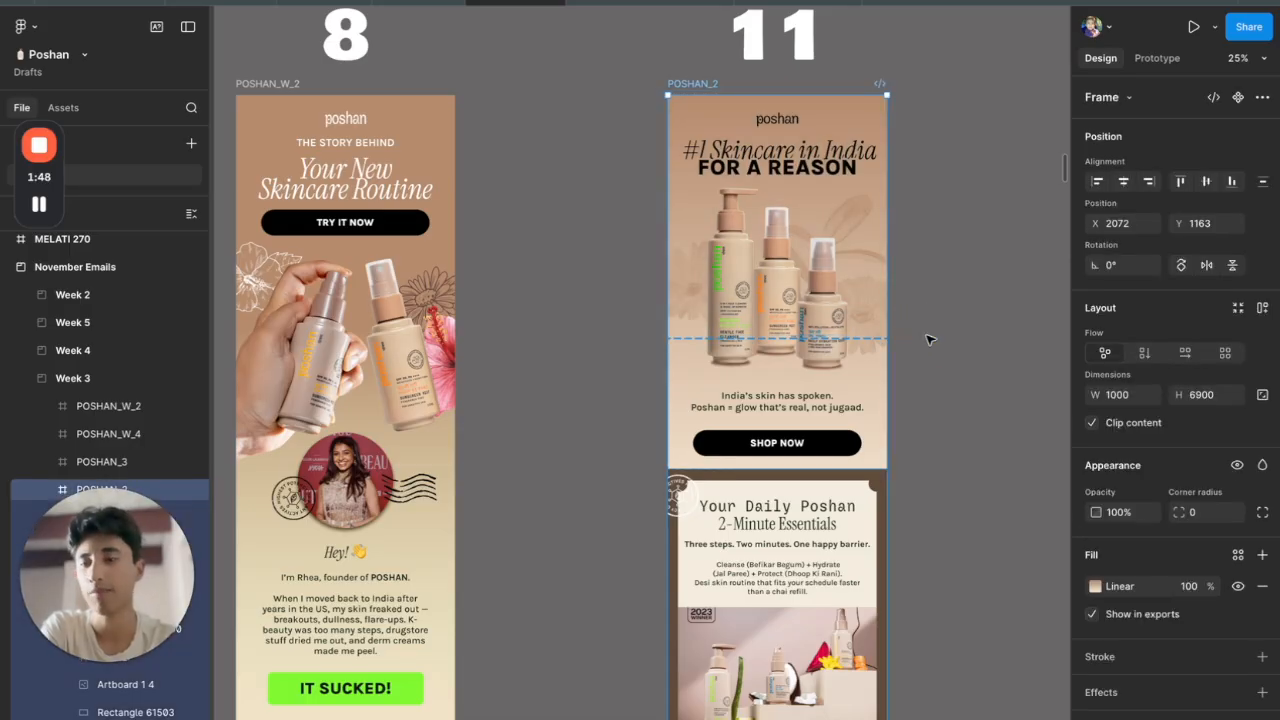
scroll(930, 340, "down", 2)
scroll(928, 340, "down", 4)
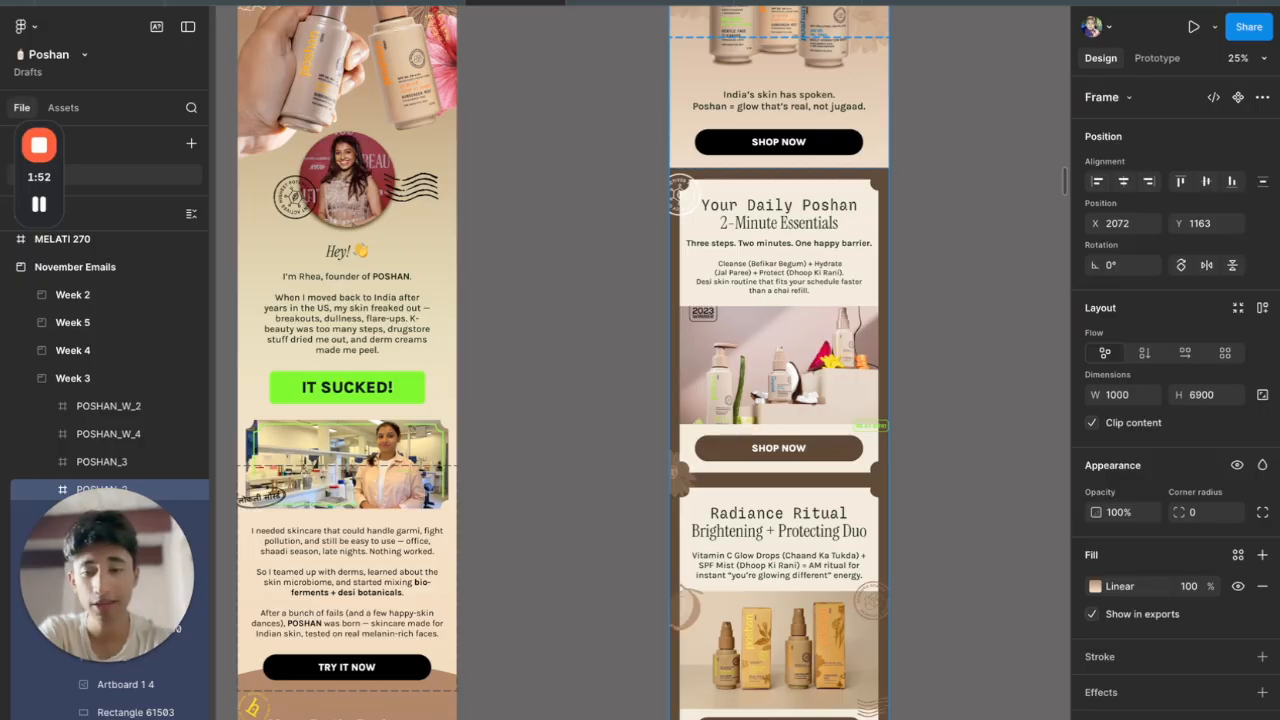
scroll(713, 539, "up", 5)
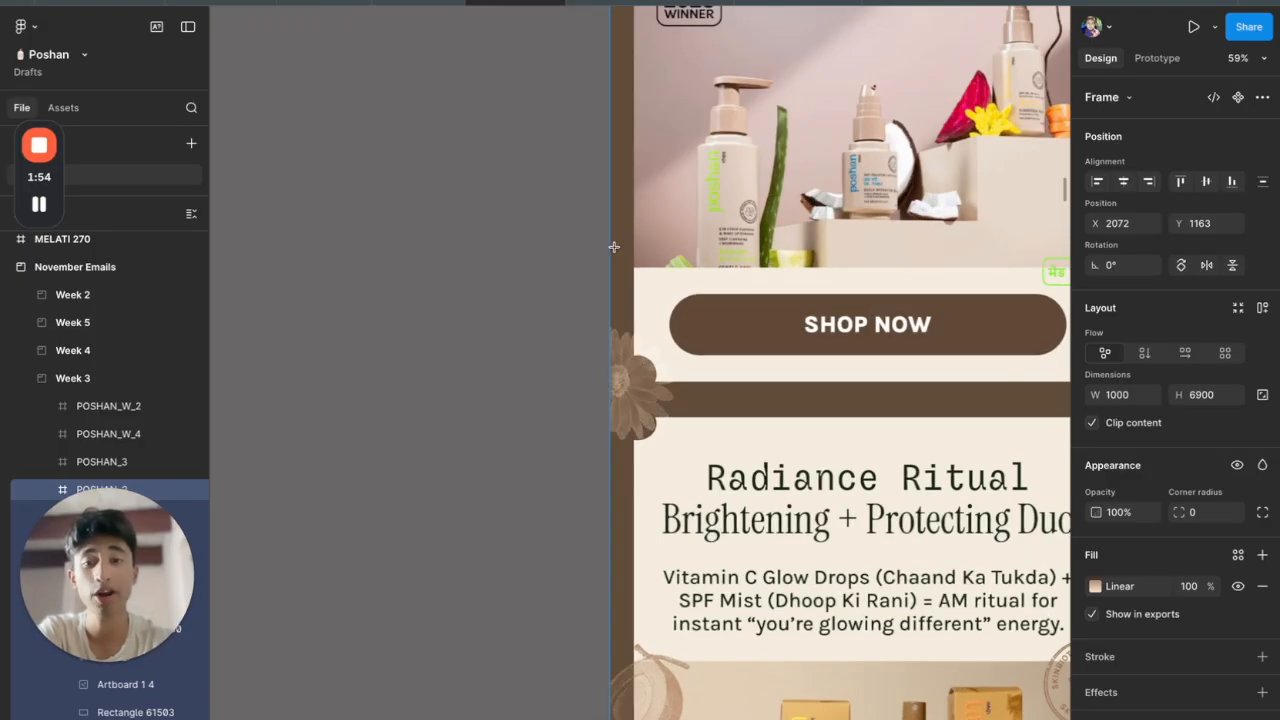
mouse_move(610, 247)
left_mouse_down()
mouse_move(1071, 457)
mouse_move(892, 412)
left_mouse_up()
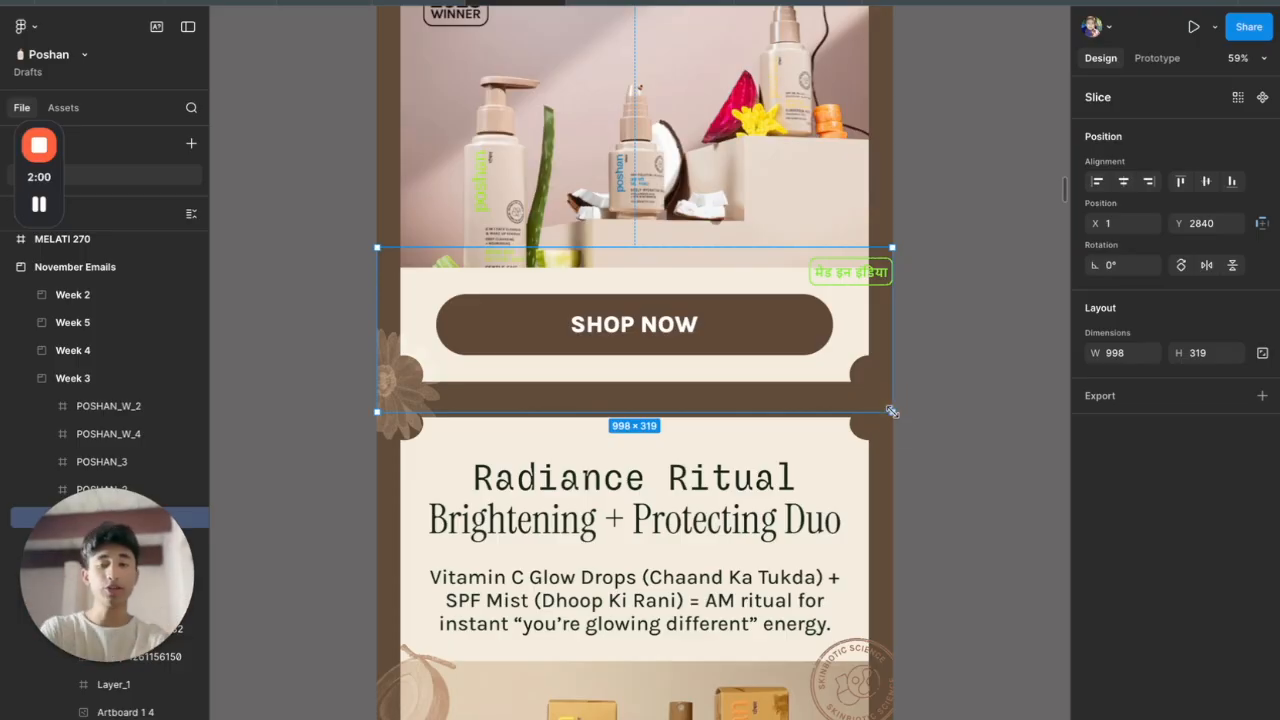
scroll(790, 324, "down", 5)
scroll(615, 232, "up", 6)
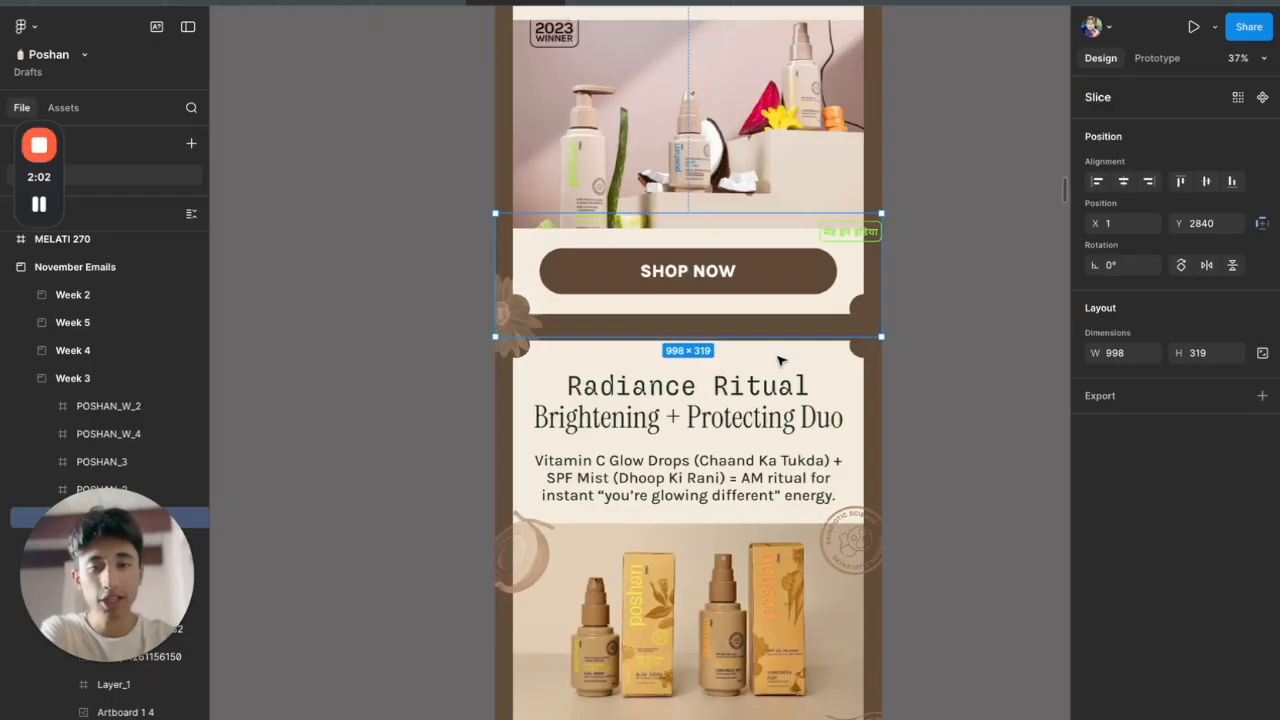
scroll(615, 232, "down", 5)
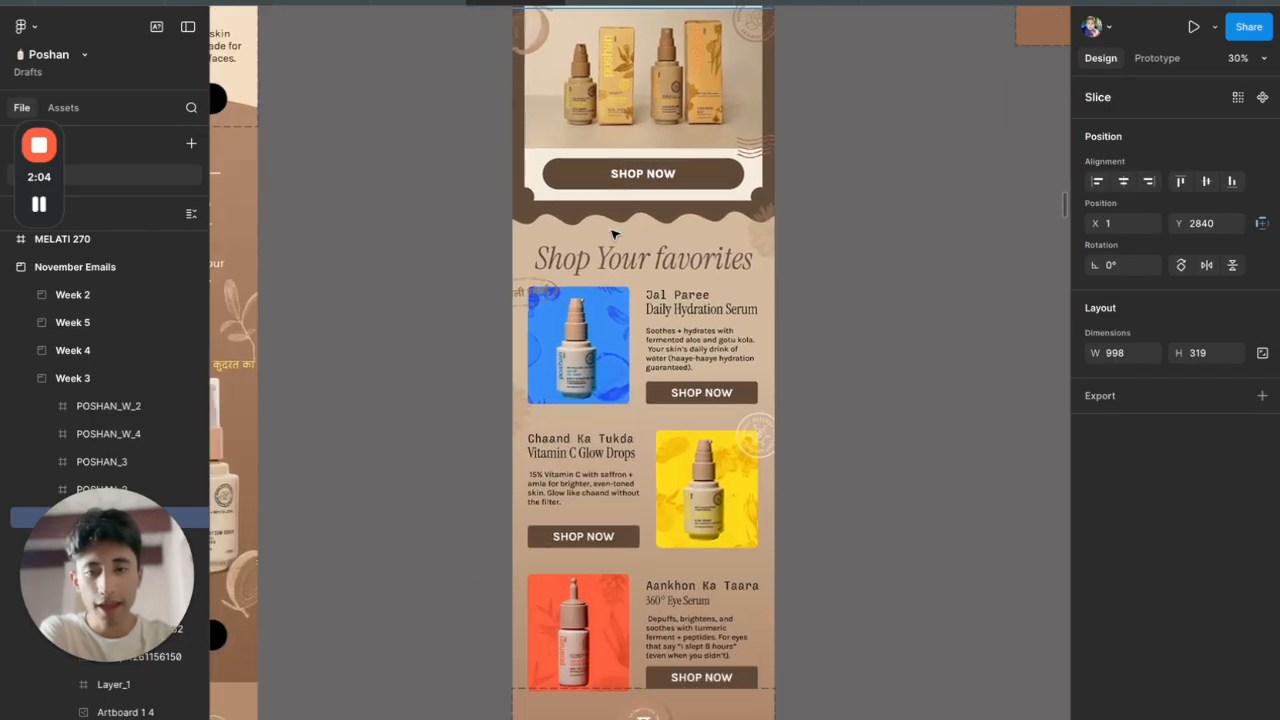
scroll(652, 545, "up", 7)
scroll(652, 545, "down", 4)
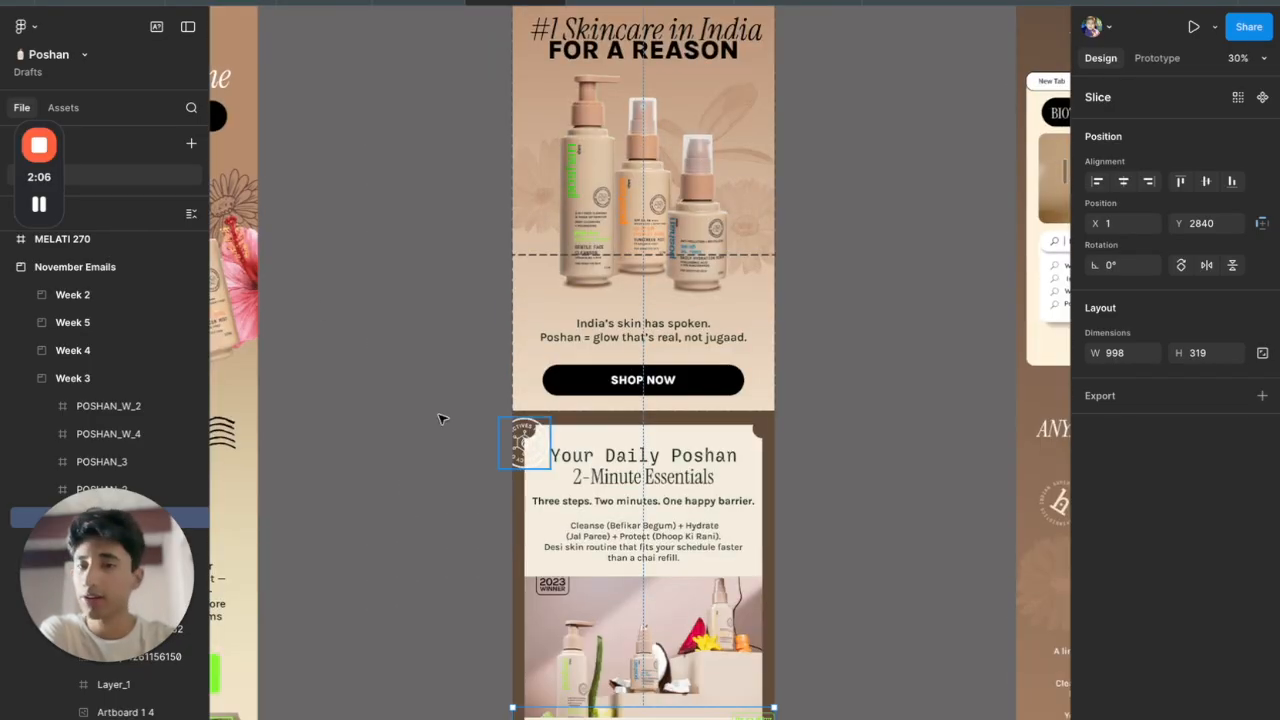
left_click(40, 206)
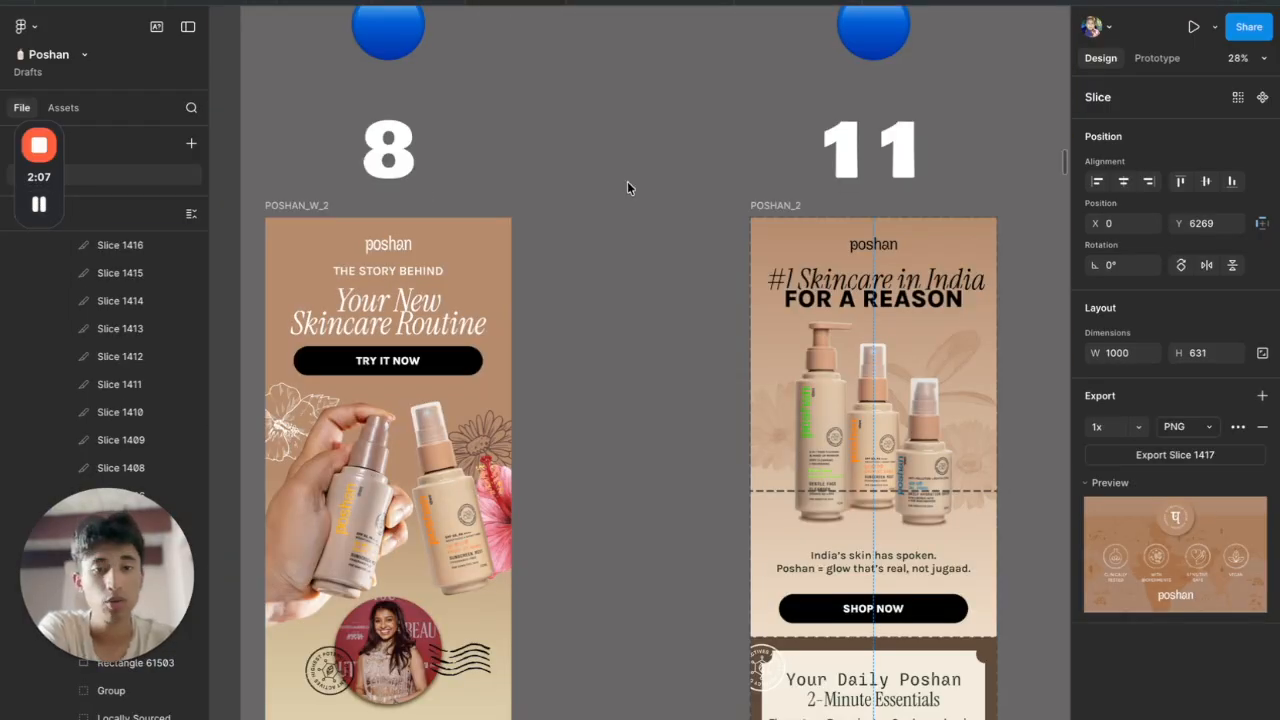
Select the objects around the email's SHOP NOW section, then clear the selection
scroll(627, 181, "up", 4)
scroll(615, 179, "down", 4)
scroll(677, 190, "up", 5)
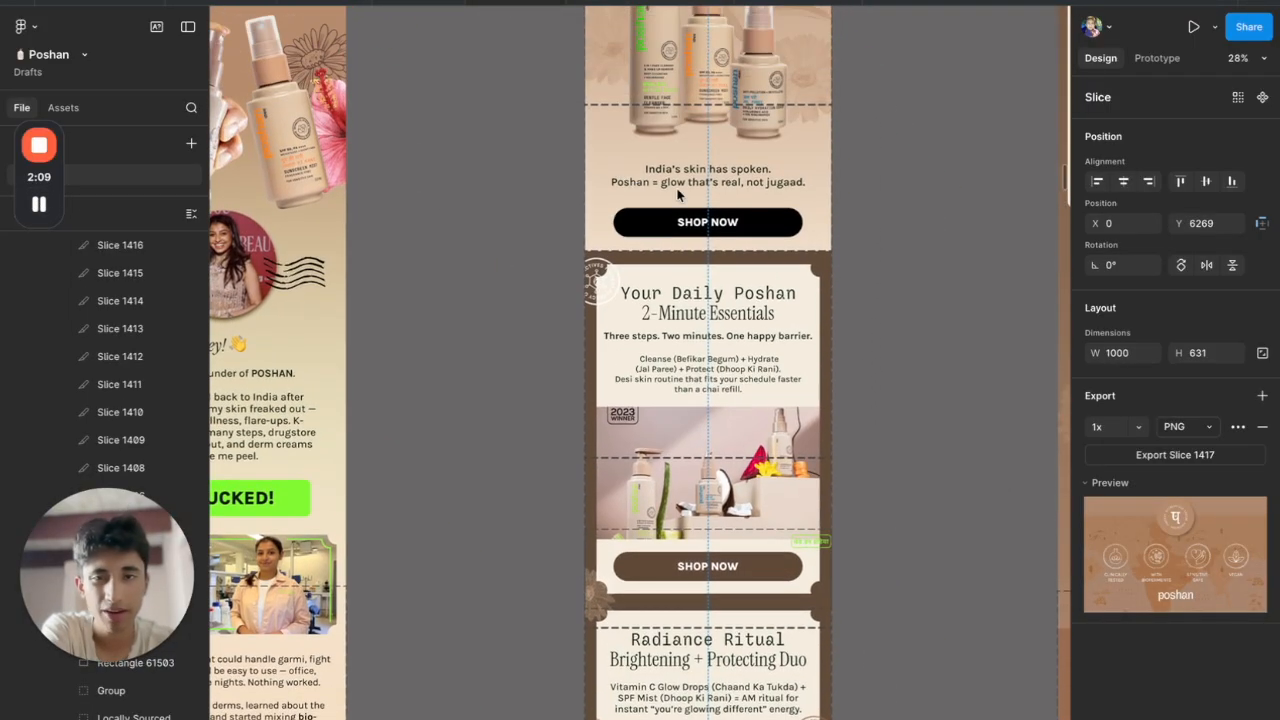
scroll(683, 190, "down", 1)
scroll(869, 190, "down", 4)
scroll(733, 482, "up", 5)
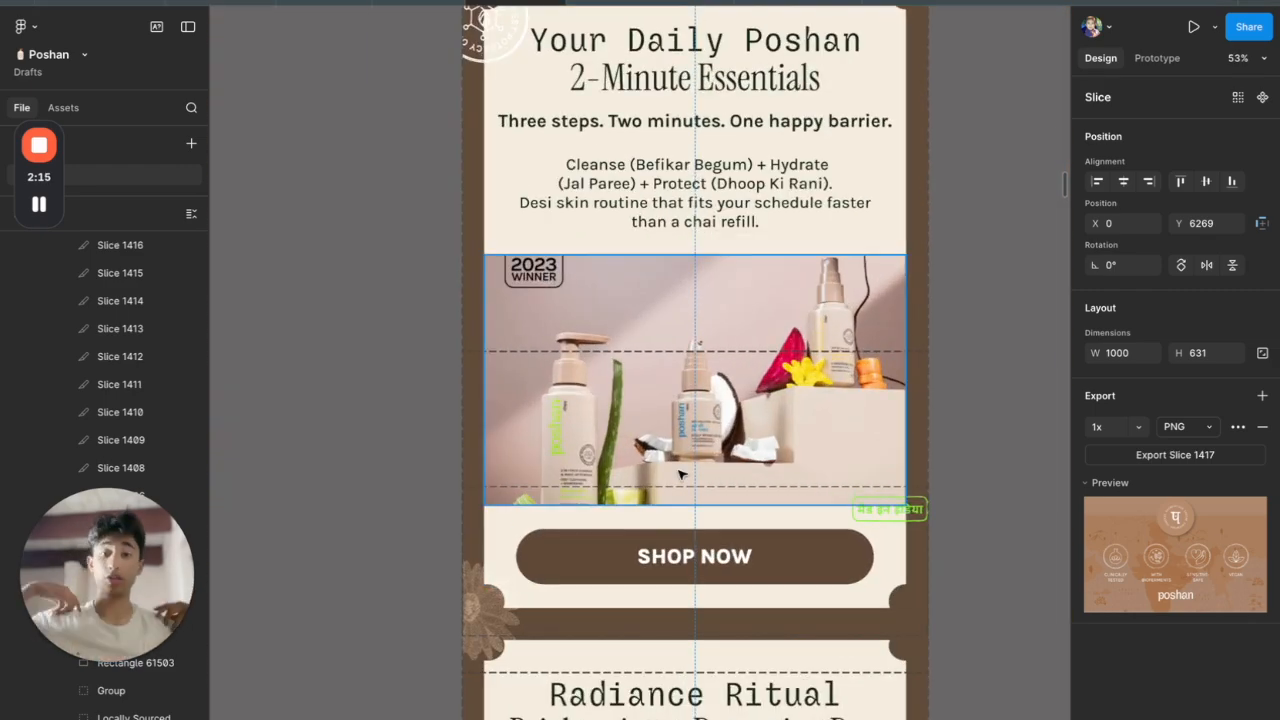
scroll(680, 455, "down", 5)
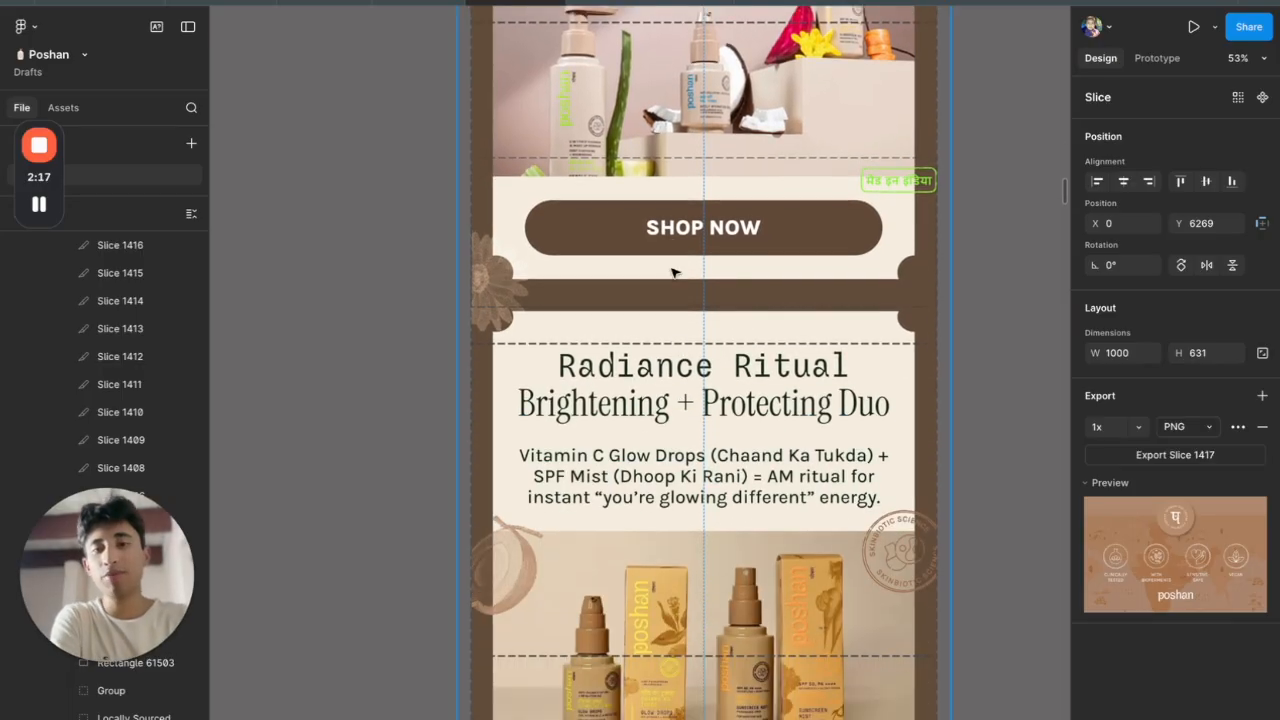
left_click_drag(409, 214, 1014, 474)
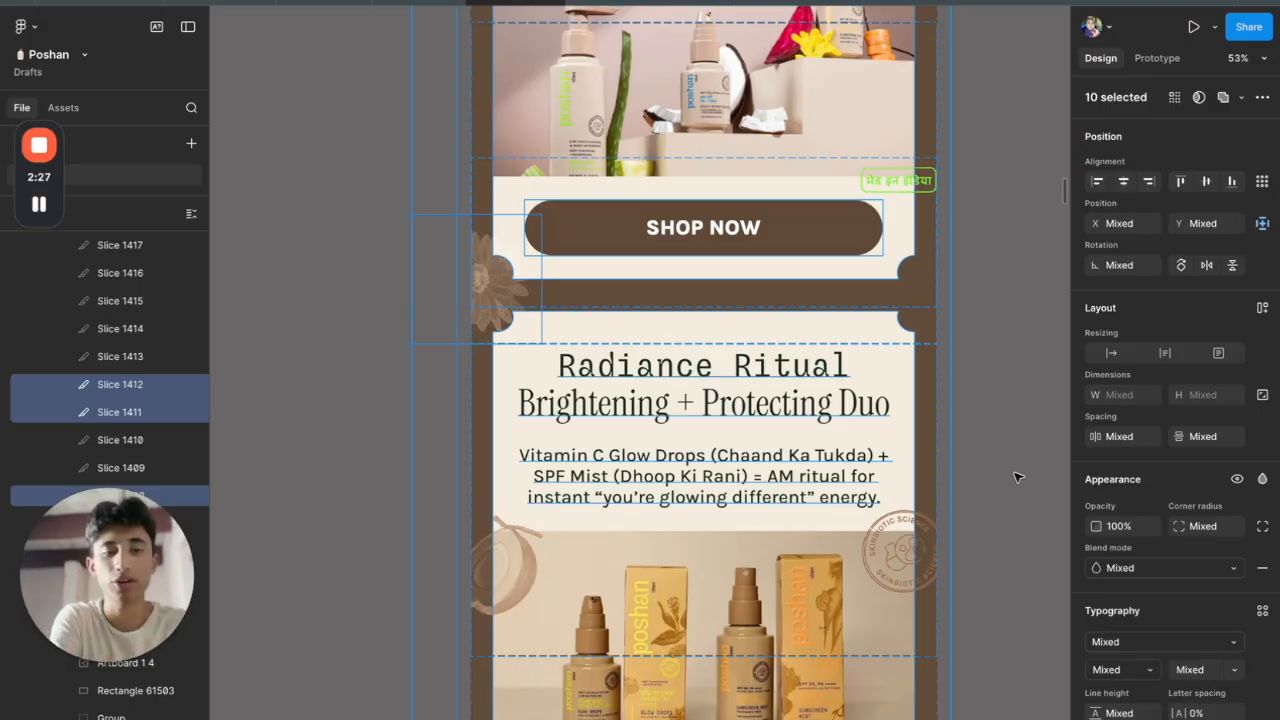
scroll(1014, 477, "down", 2)
left_click(1017, 477)
Search layers for 'slice' and check Slice 1411's 1x PNG export scale, then go to Klaviyo
key("ctrl+Right")
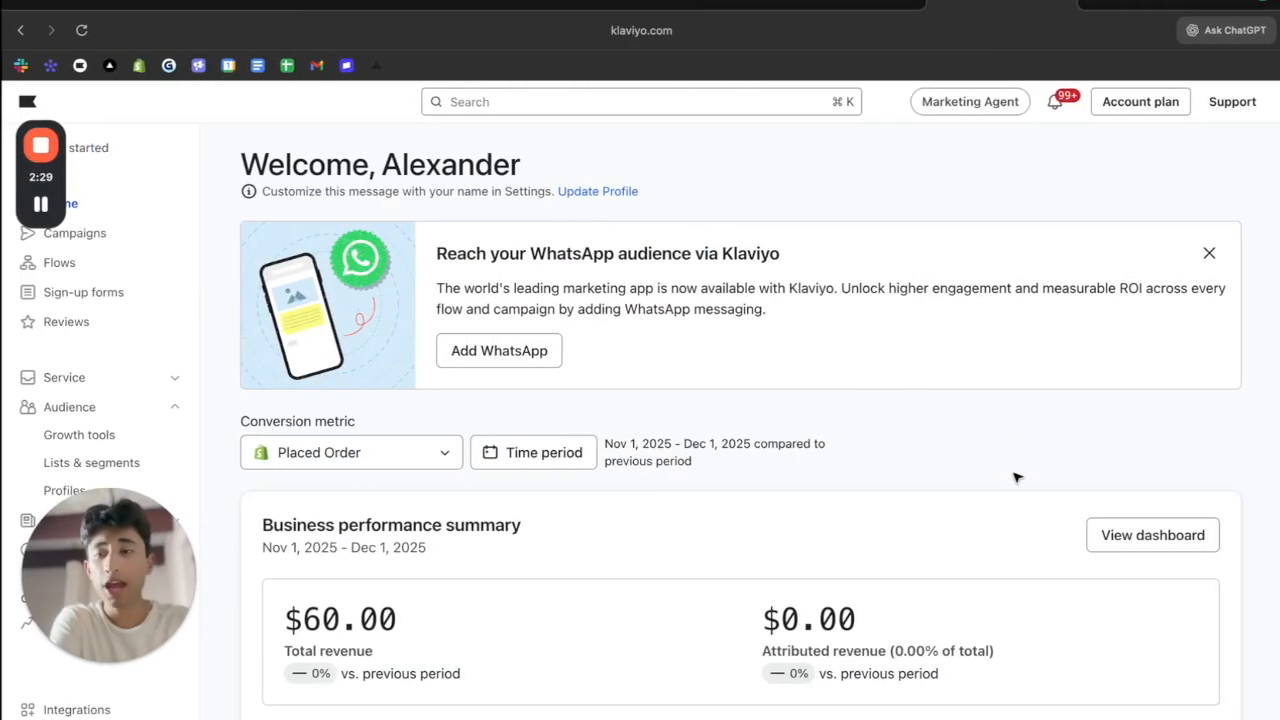
key("ctrl+Left")
double_click(806, 441)
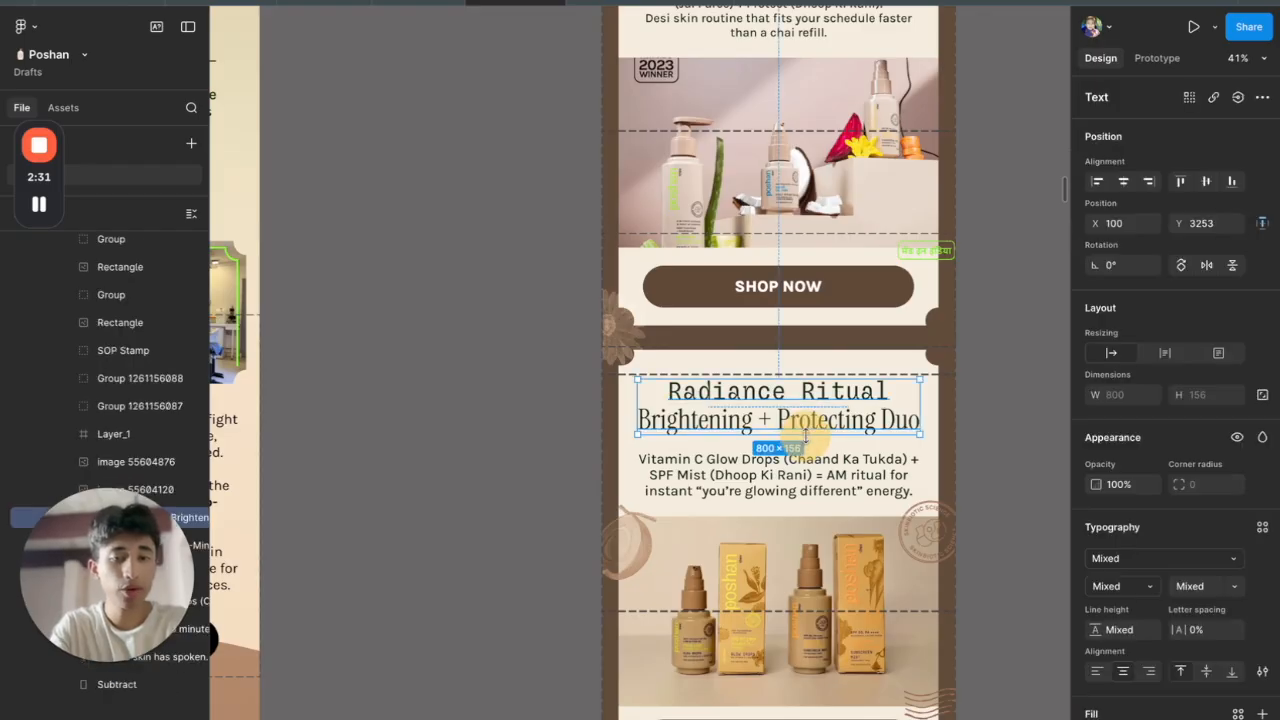
key("super+f")
type("slice")
scroll(1051, 423, "right", 2)
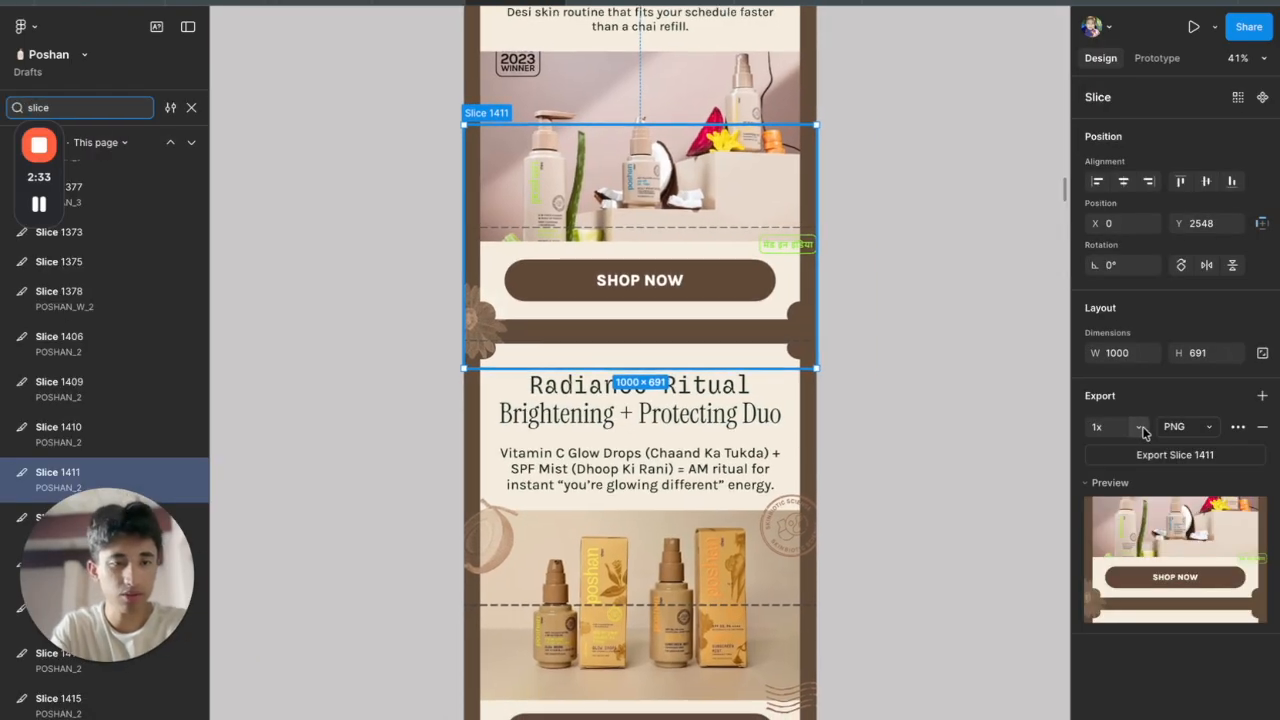
left_click(1100, 427)
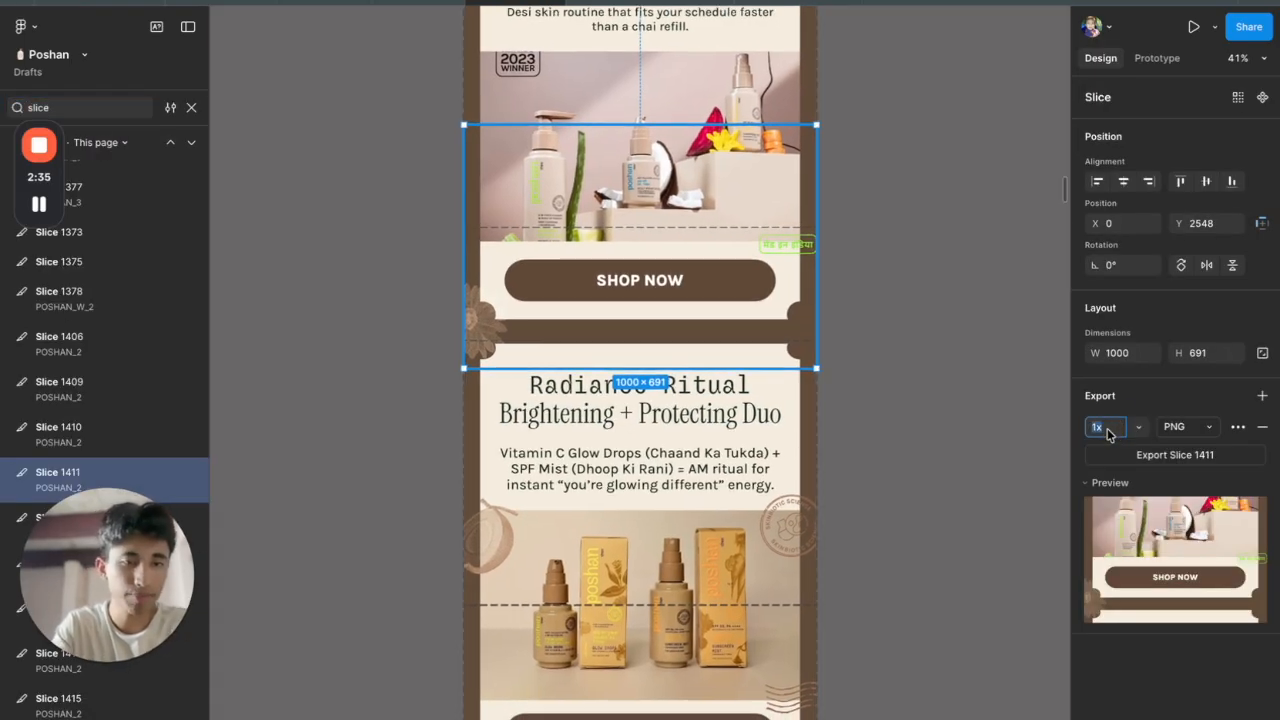
left_click(1006, 443)
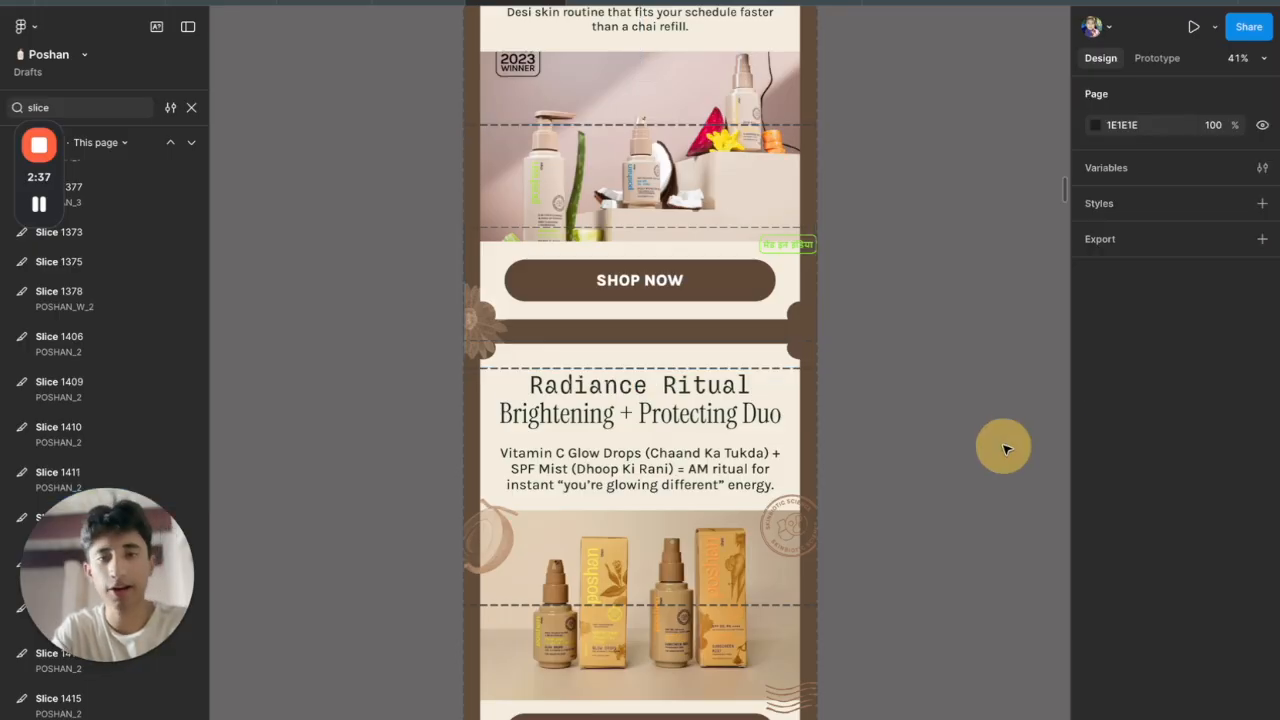
key("ctrl+Right")
Open the Campaigns page and start a new campaign with the default name and Omnichannel type
left_click_drag(108, 563, 1174, 367)
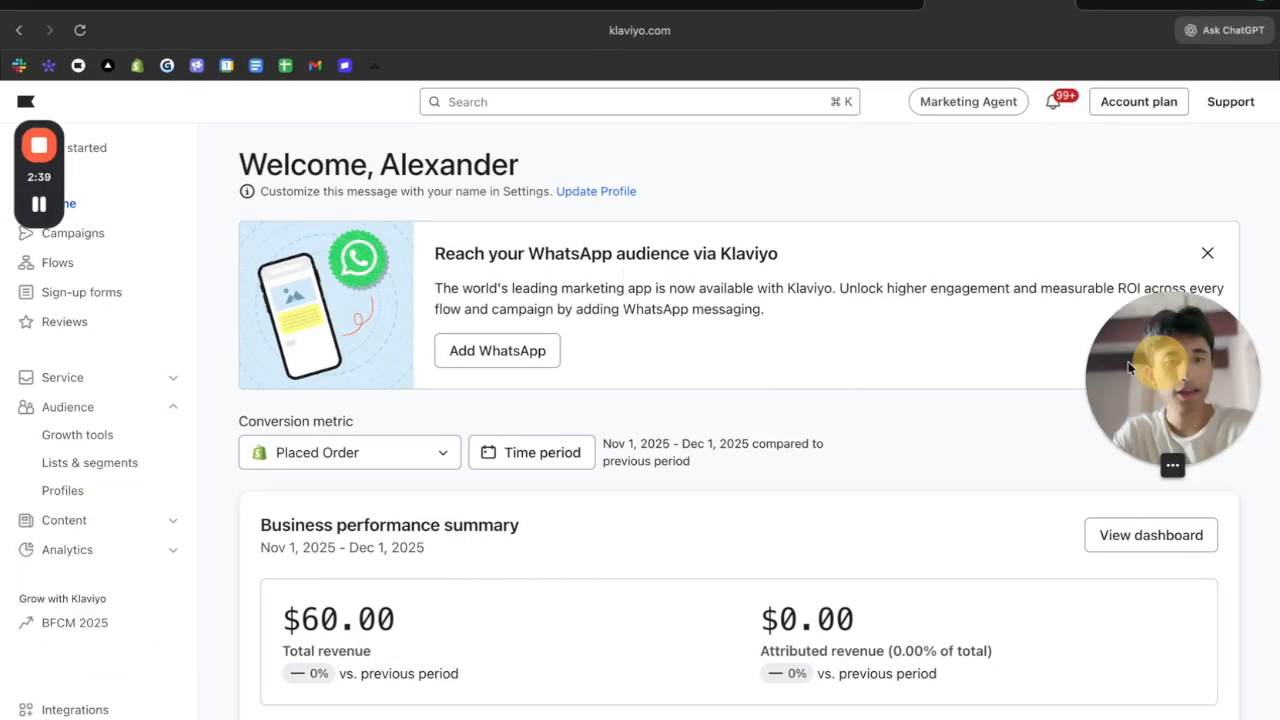
left_click_drag(40, 177, 997, 206)
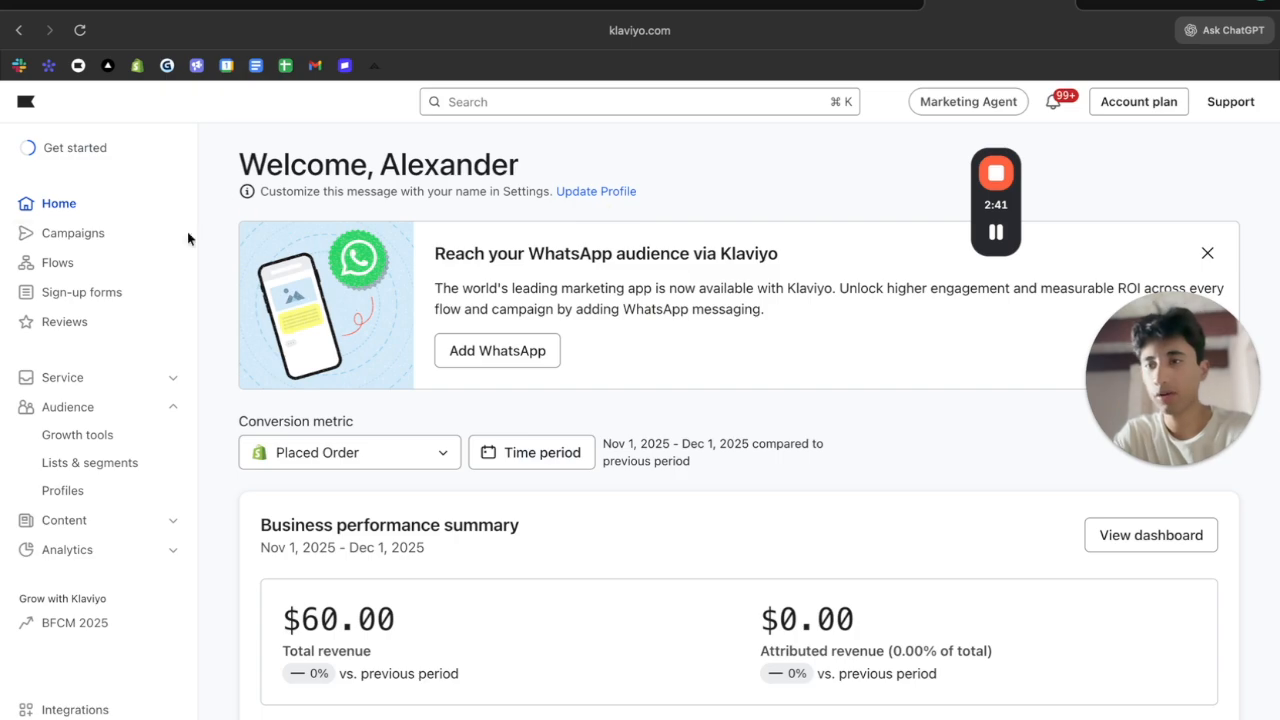
left_click(120, 231)
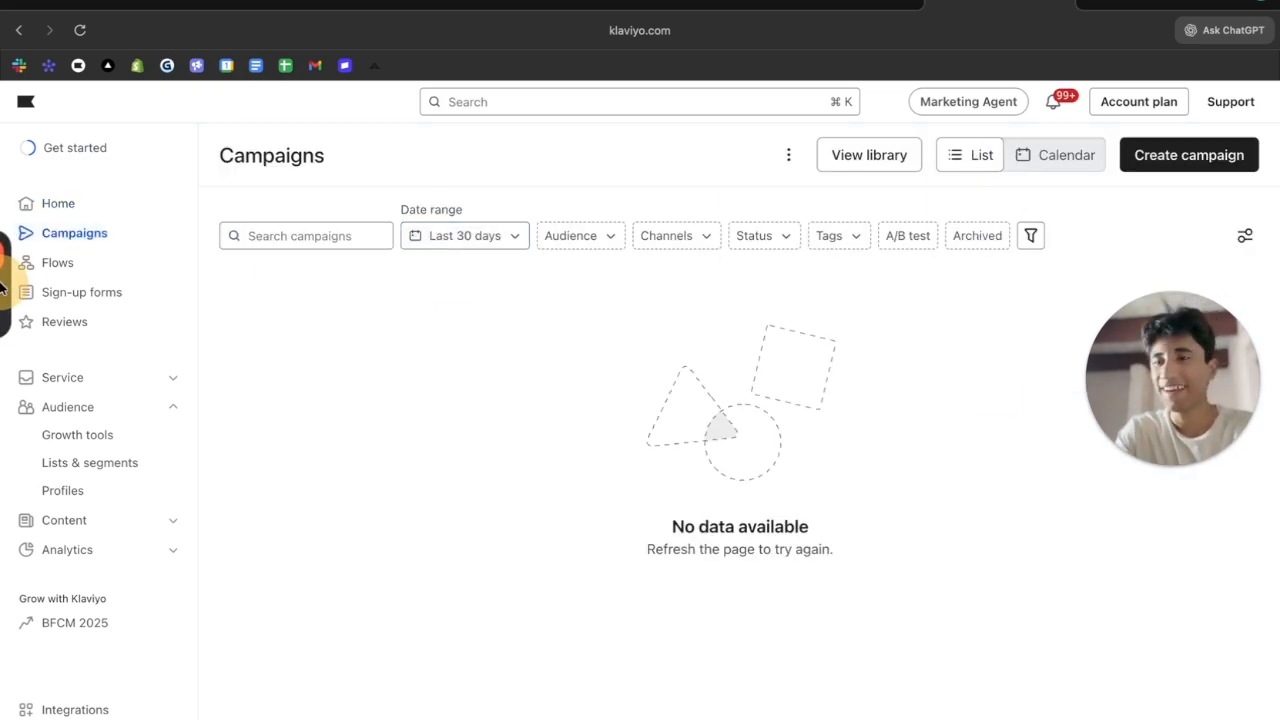
left_click_drag(1136, 369, 57, 647)
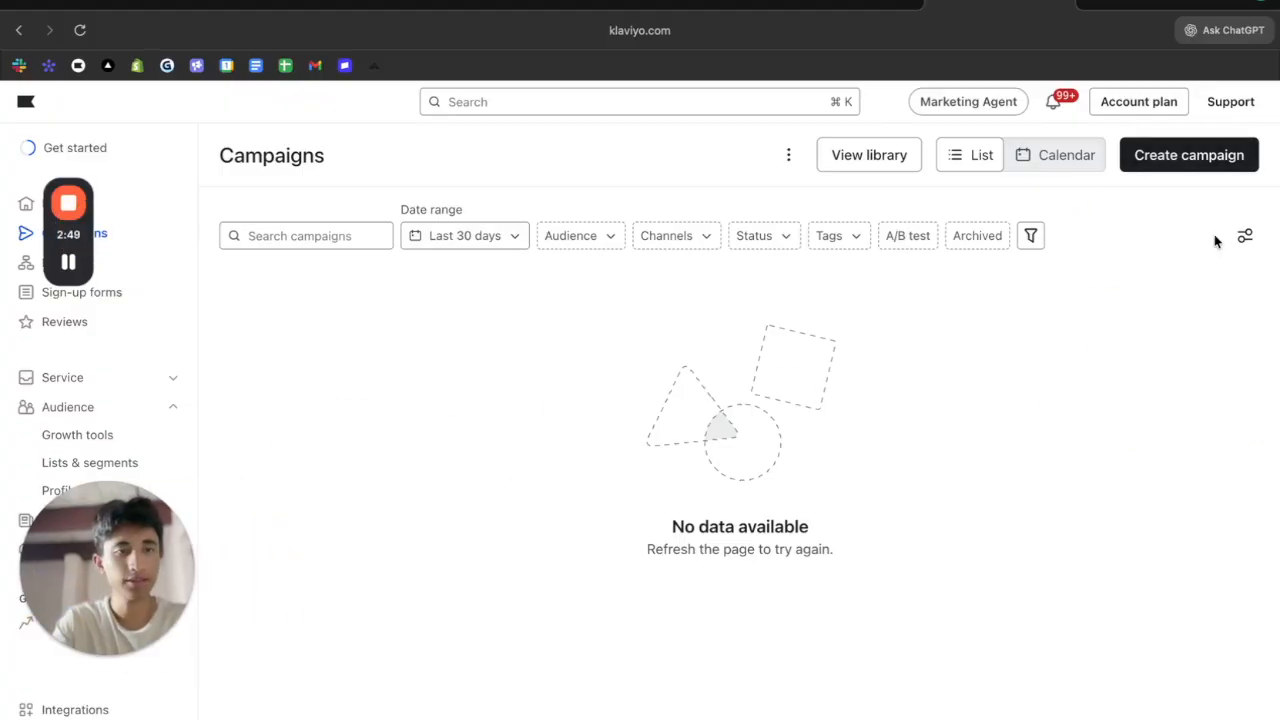
left_click(1183, 160)
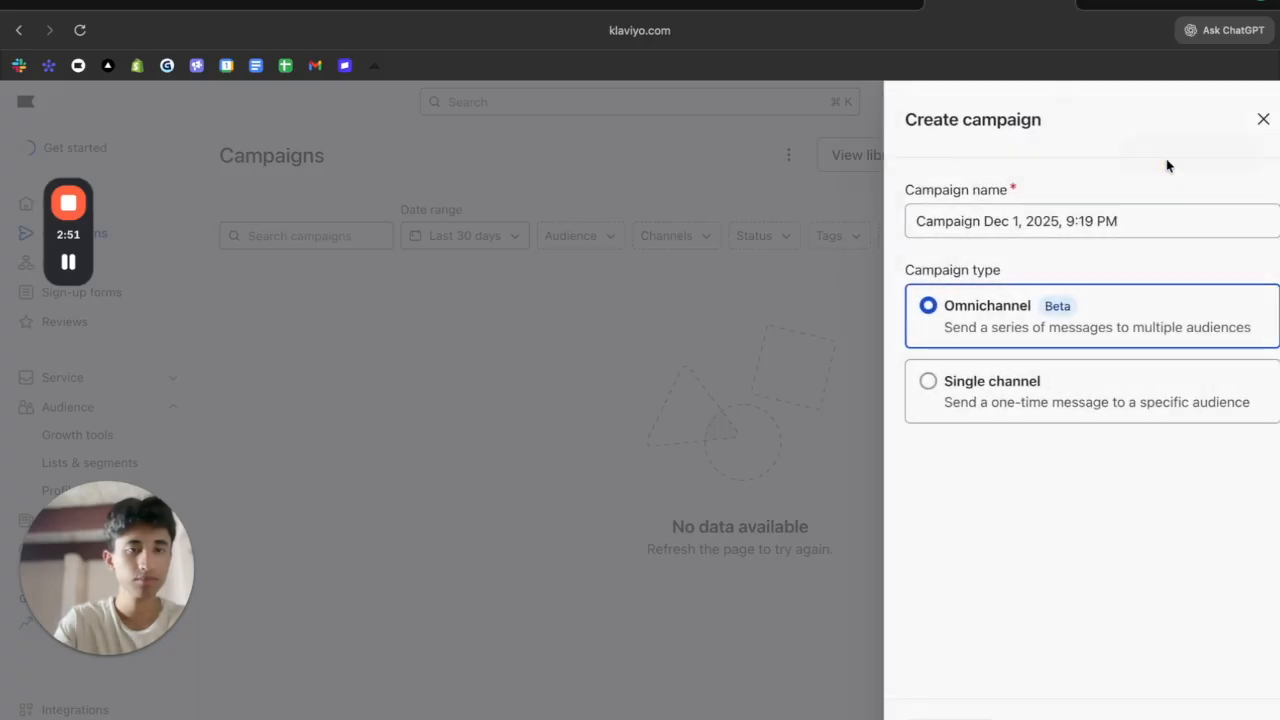
Name the campaign '1 | #1 Skincare', make it single-channel Email, and create it
left_click(1024, 221)
triple_click(1024, 221)
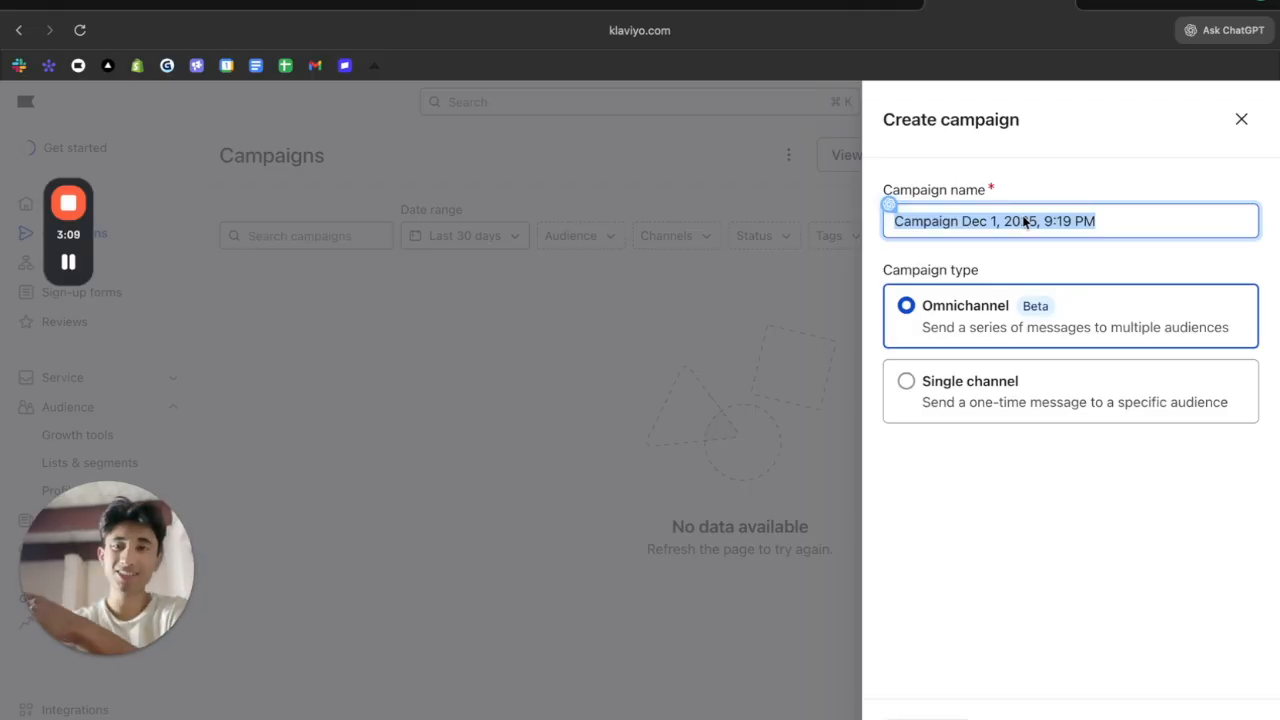
type("1 I")
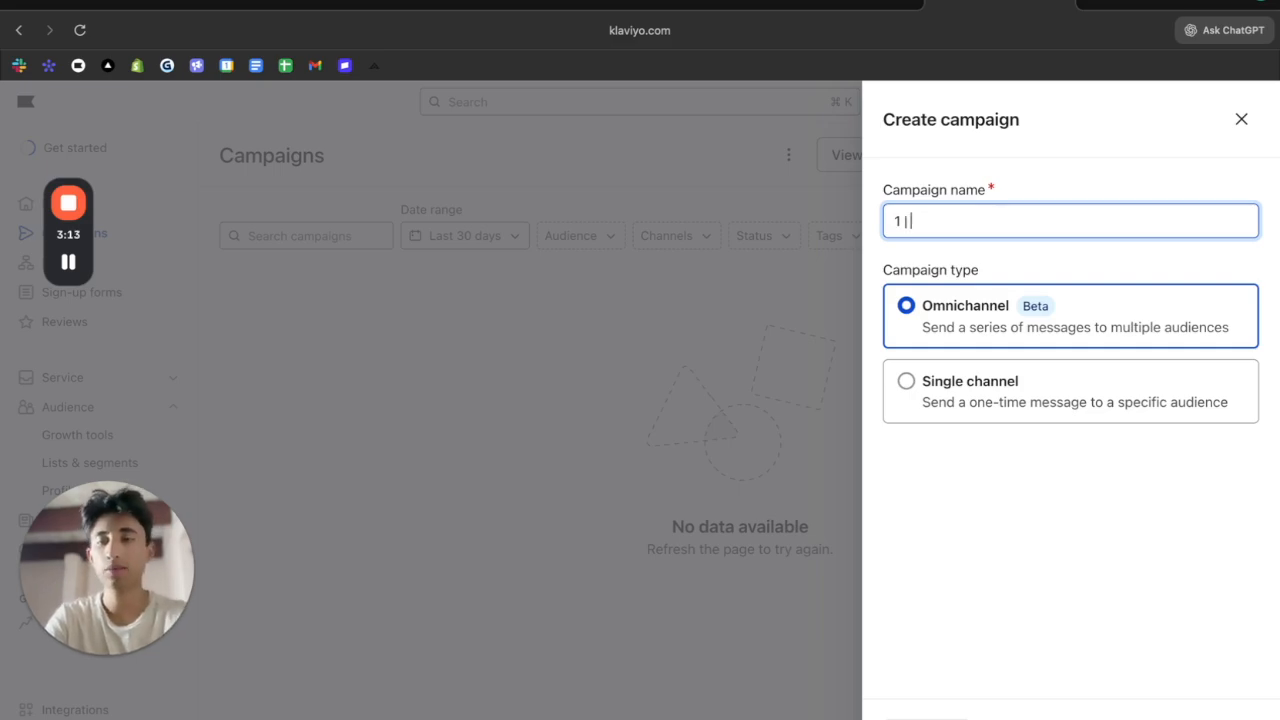
key("super+Tab")
scroll(755, 182, "up", 5)
key("super+Tab")
type("| #1 Skincare")
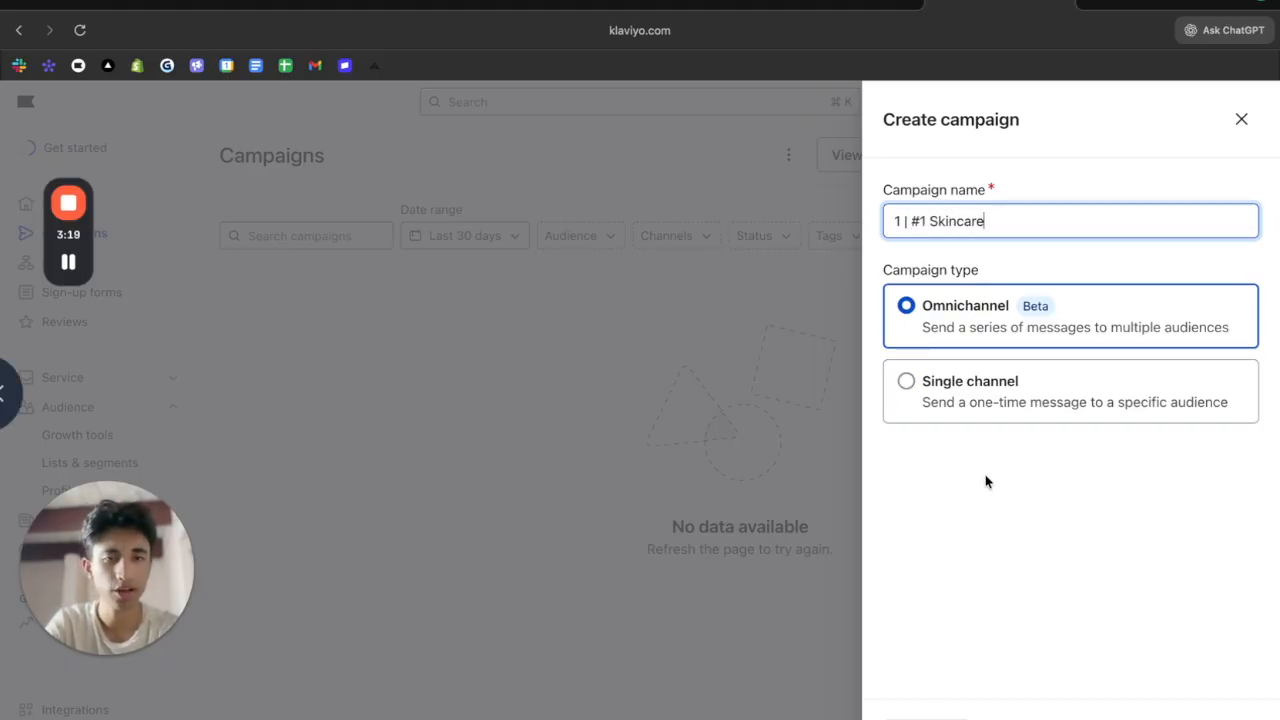
left_click(941, 407)
scroll(940, 590, "down", 2)
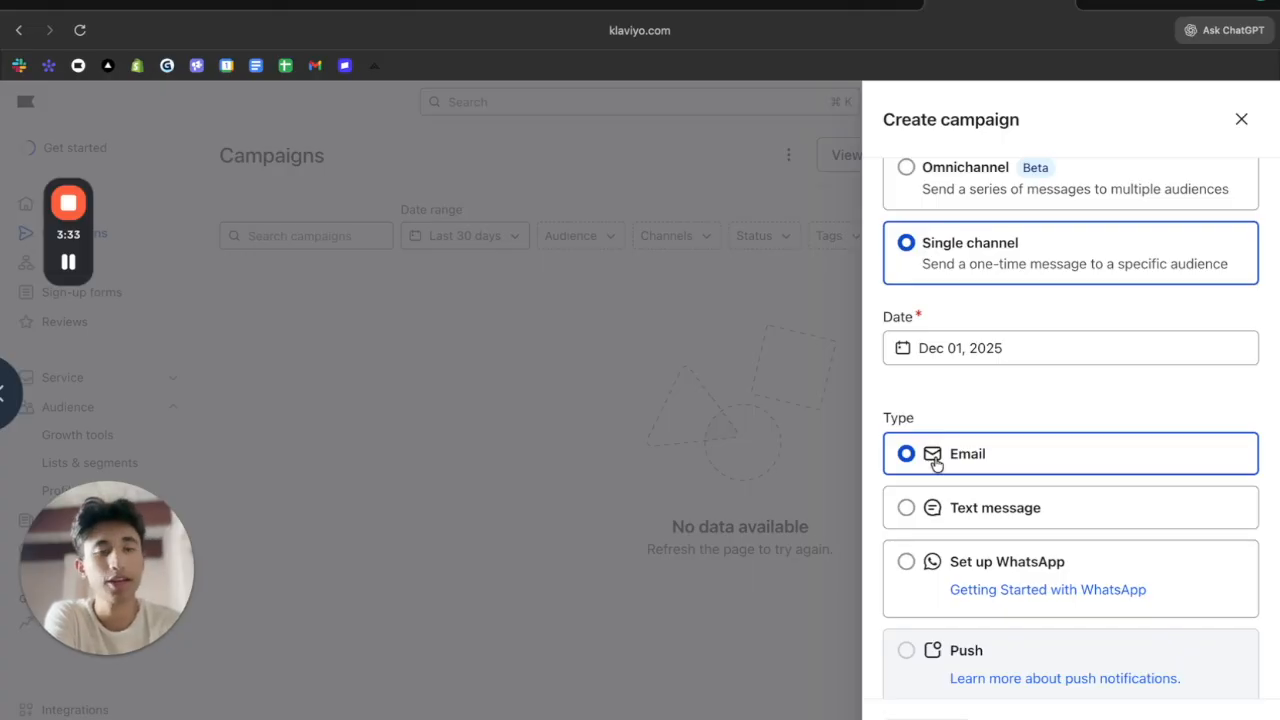
scroll(935, 460, "up", 3)
scroll(935, 460, "down", 4)
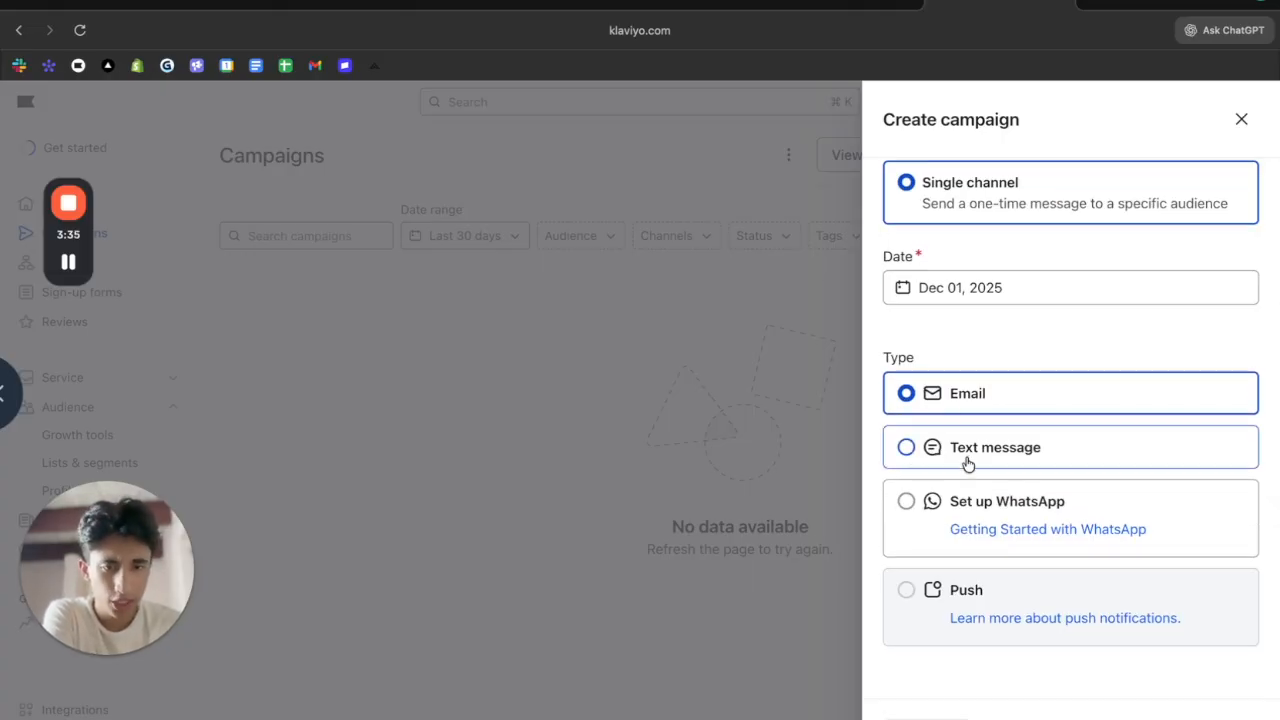
left_click(914, 710)
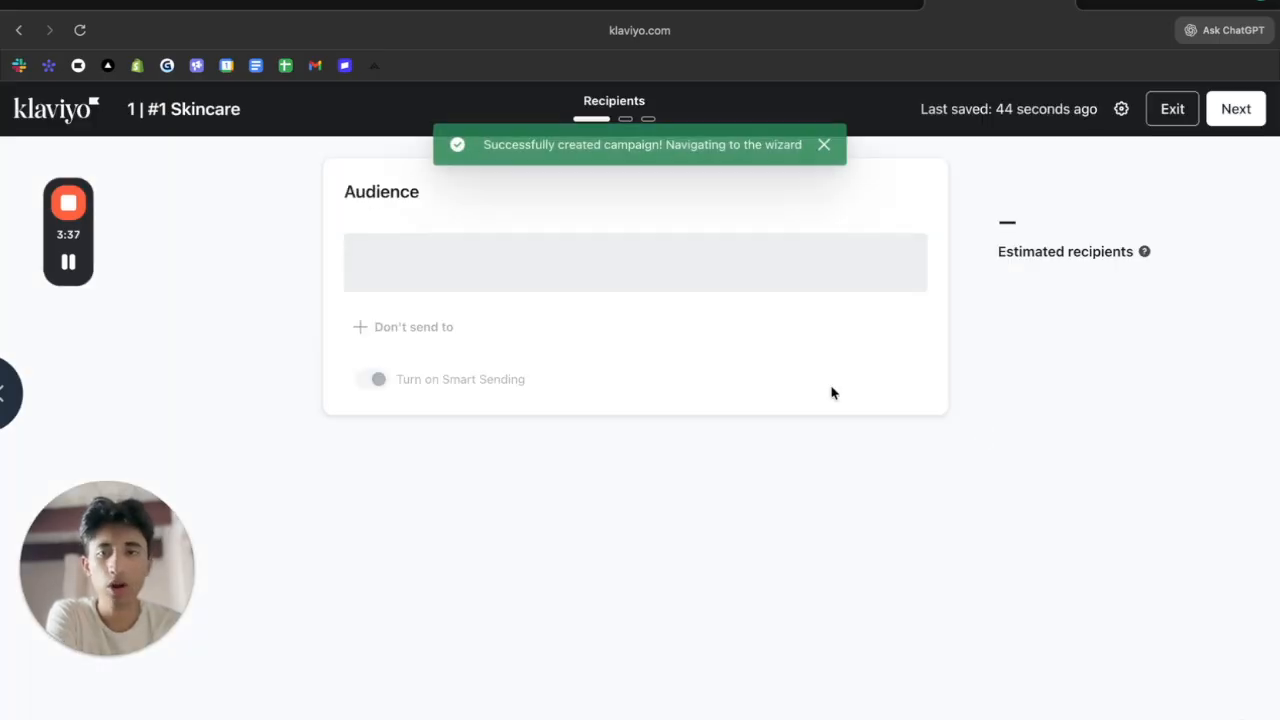
Open the Send to list, dismiss the segment tip, and return to the Klaviyo dashboard
left_click(722, 274)
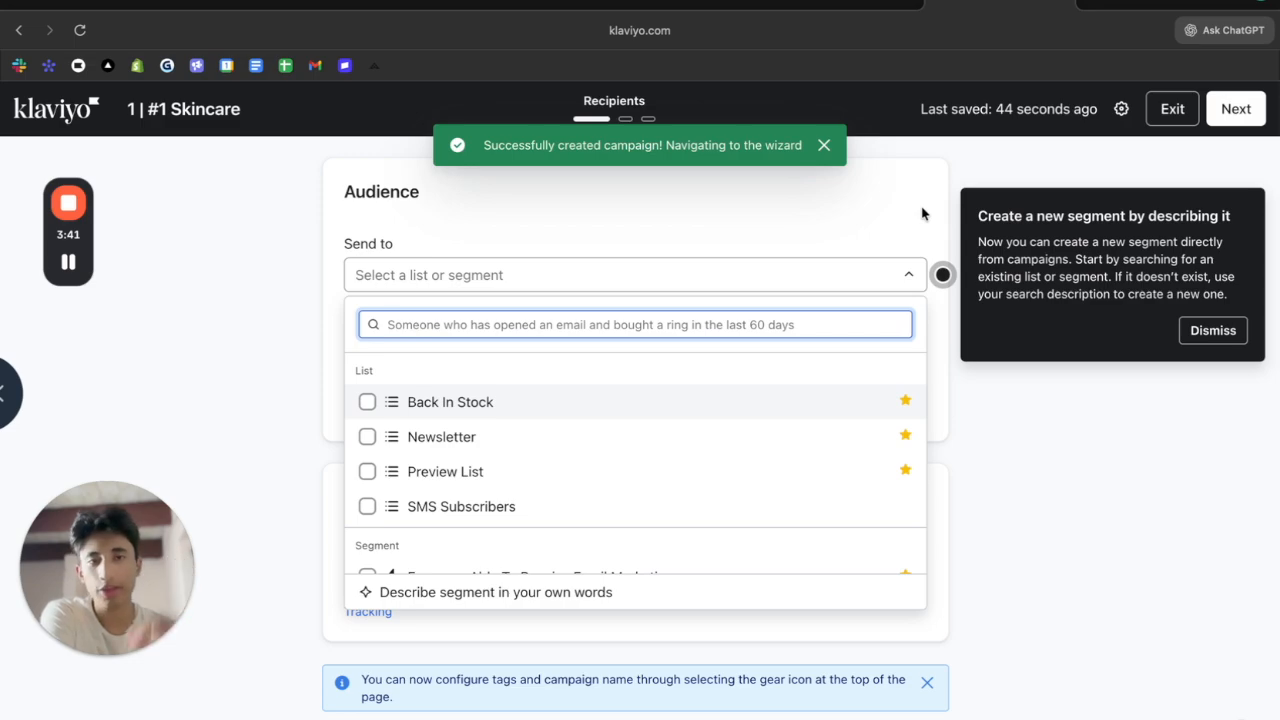
left_click(1207, 328)
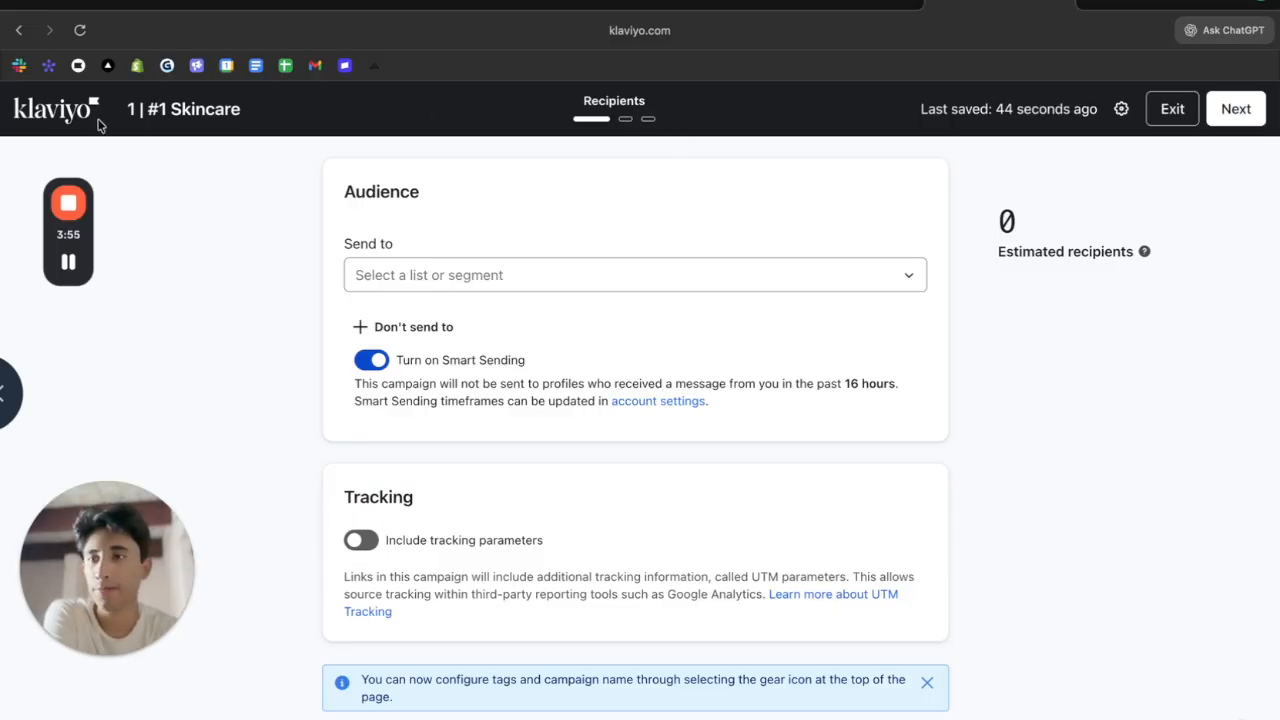
left_click(70, 112)
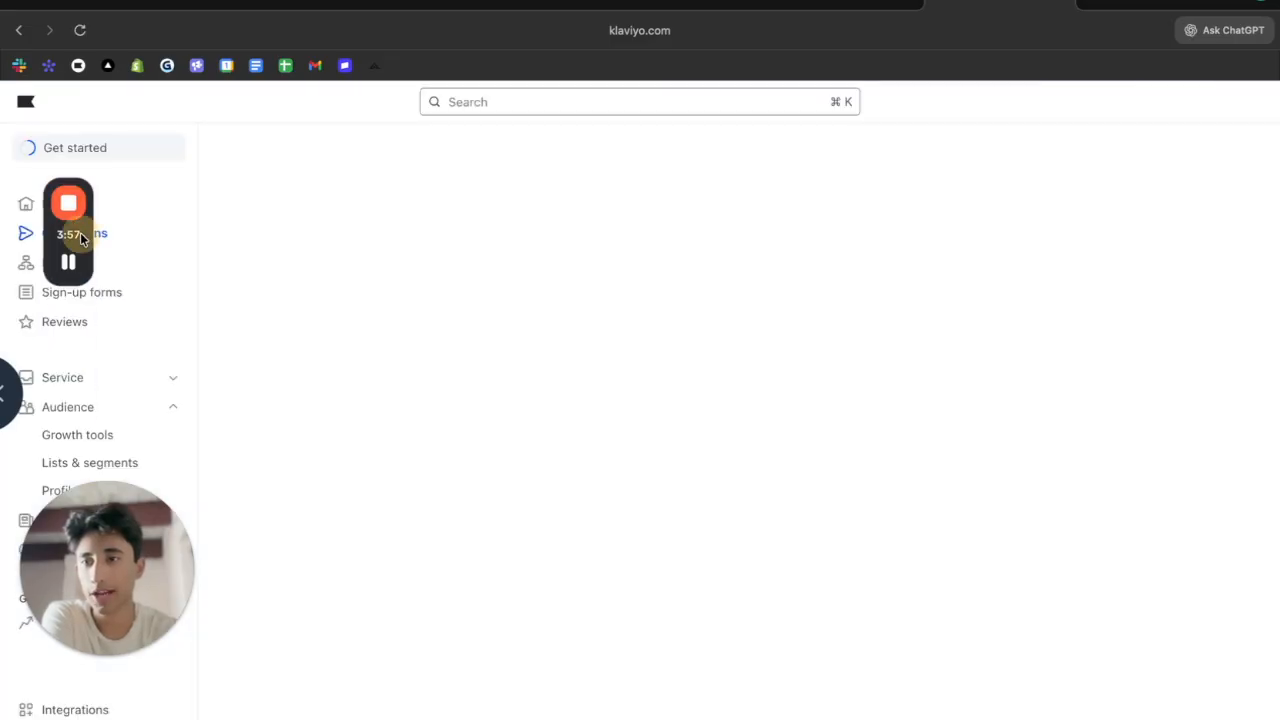
Go to Audience > Lists & segments and choose Create segment under Create New
left_click_drag(80, 235, 252, 318)
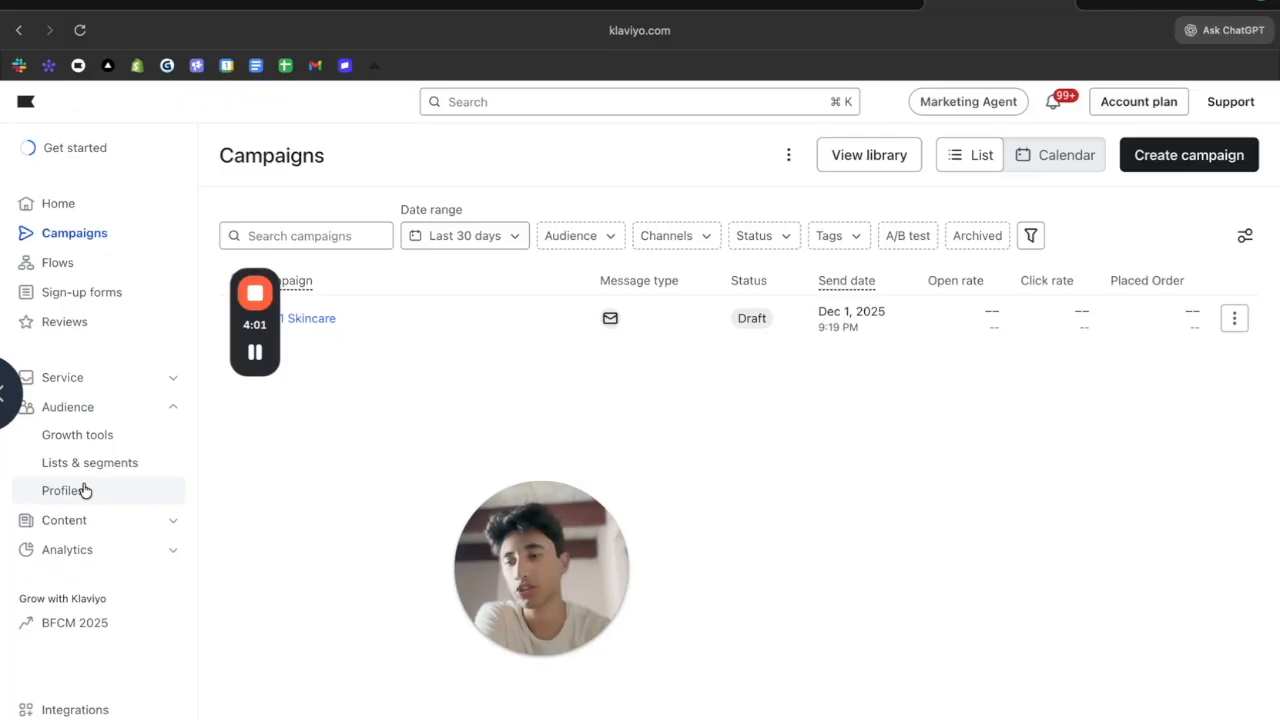
left_click(56, 468)
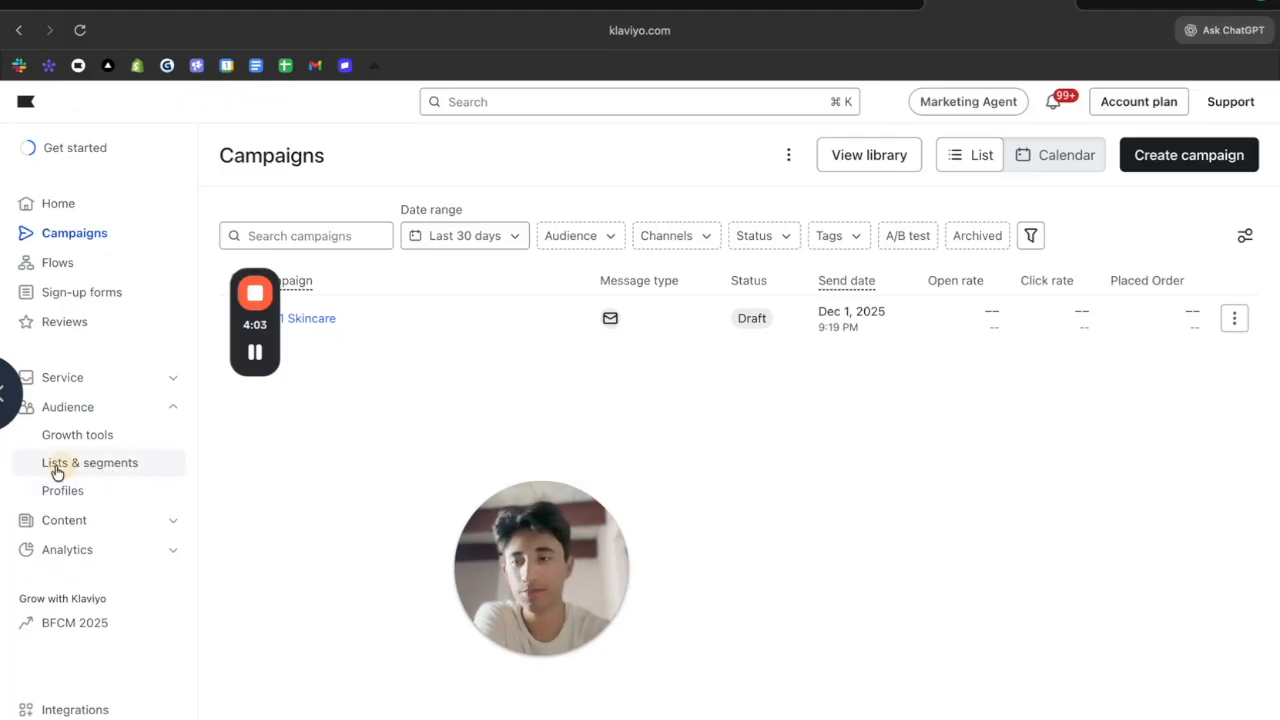
left_click(116, 462)
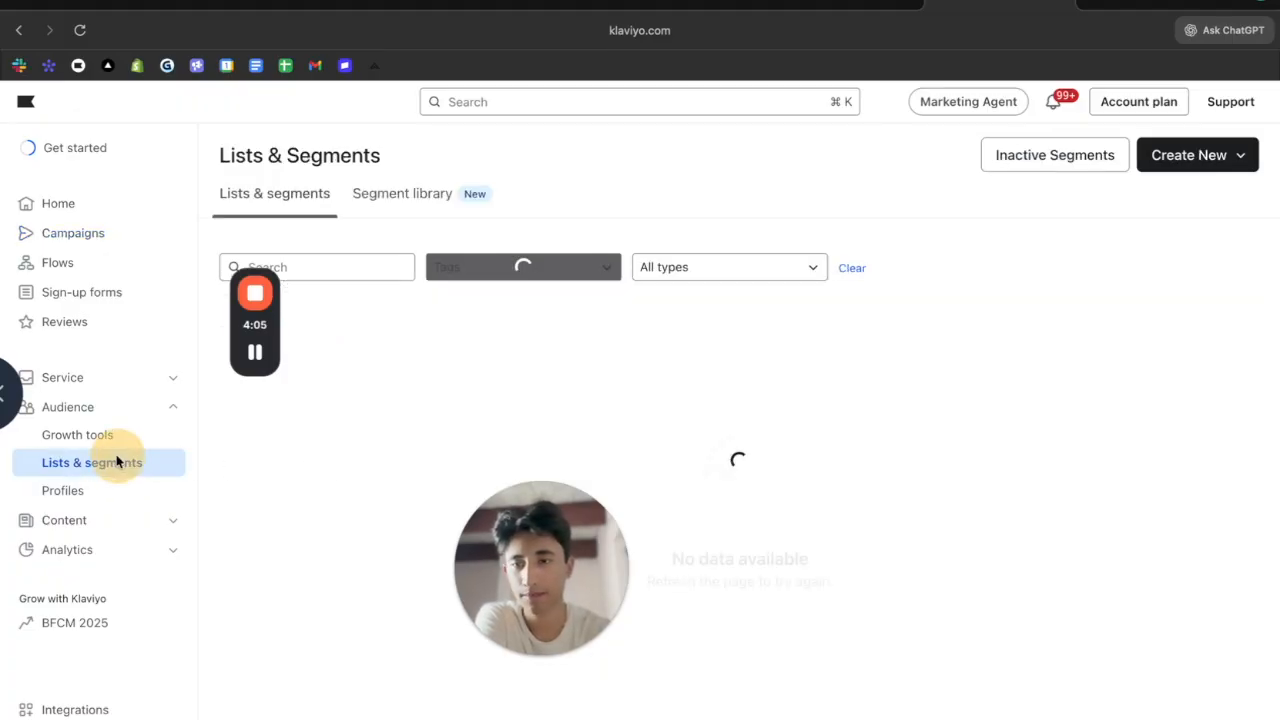
left_click(1193, 158)
left_click(1088, 252)
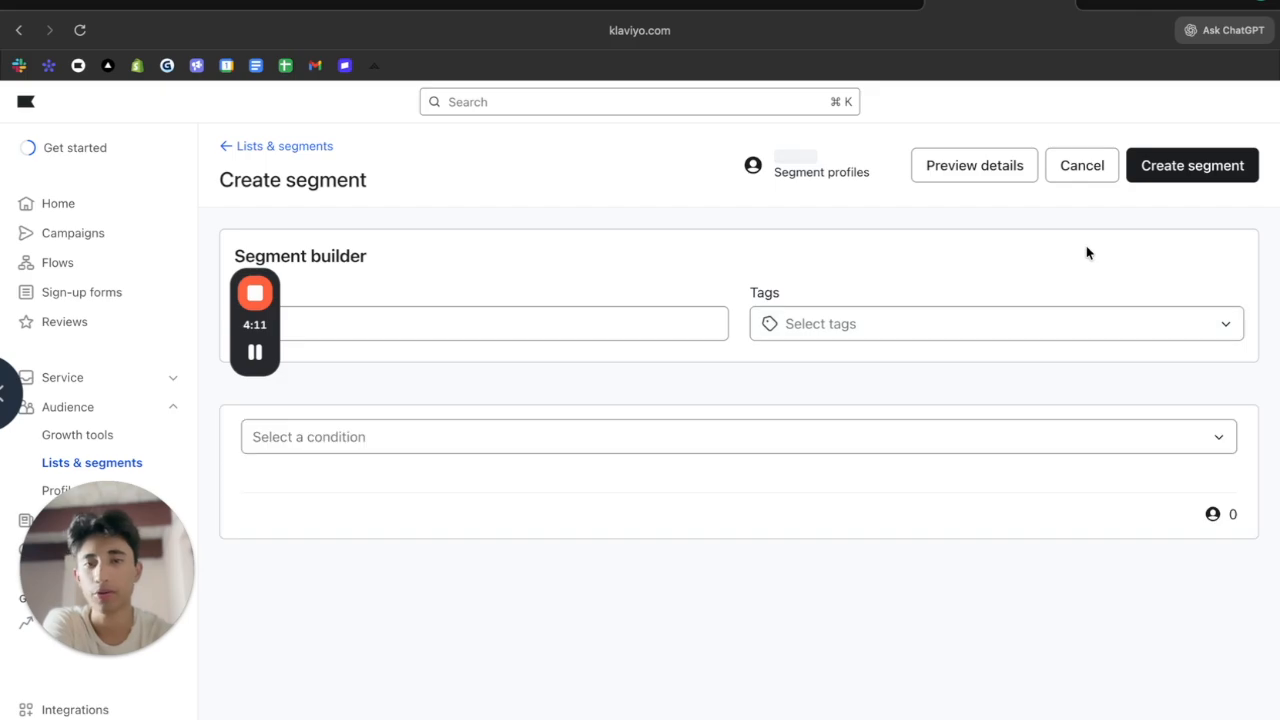
mouse_move(243, 343)
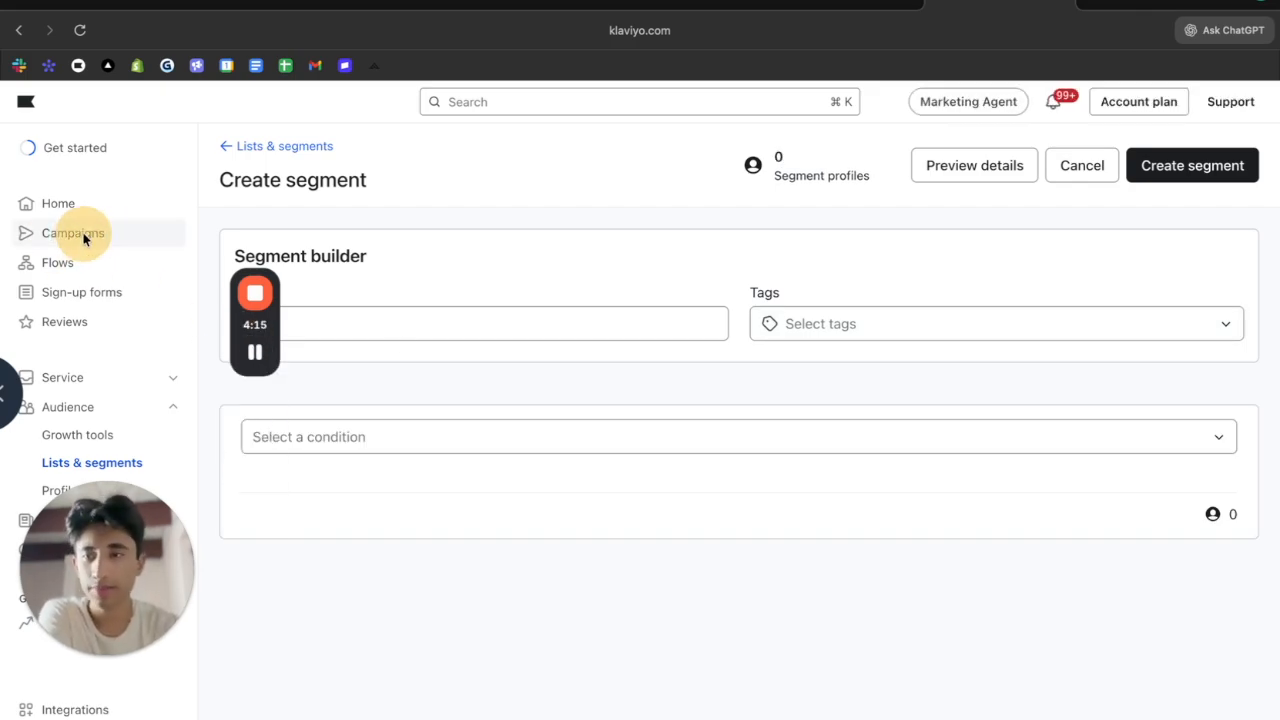
left_click_drag(276, 325, 86, 204)
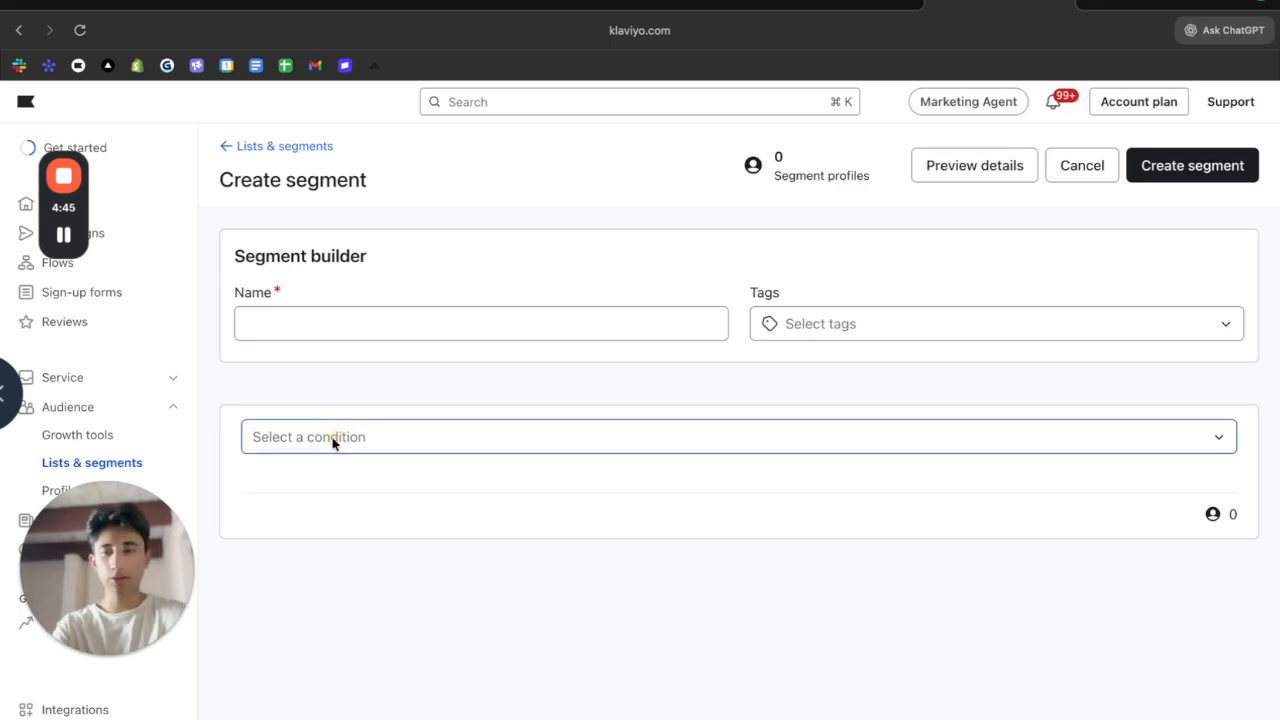
Try a 'What someone has done' condition using Subscribed to Email Marketing, exploring frequency and day options
left_click(356, 449)
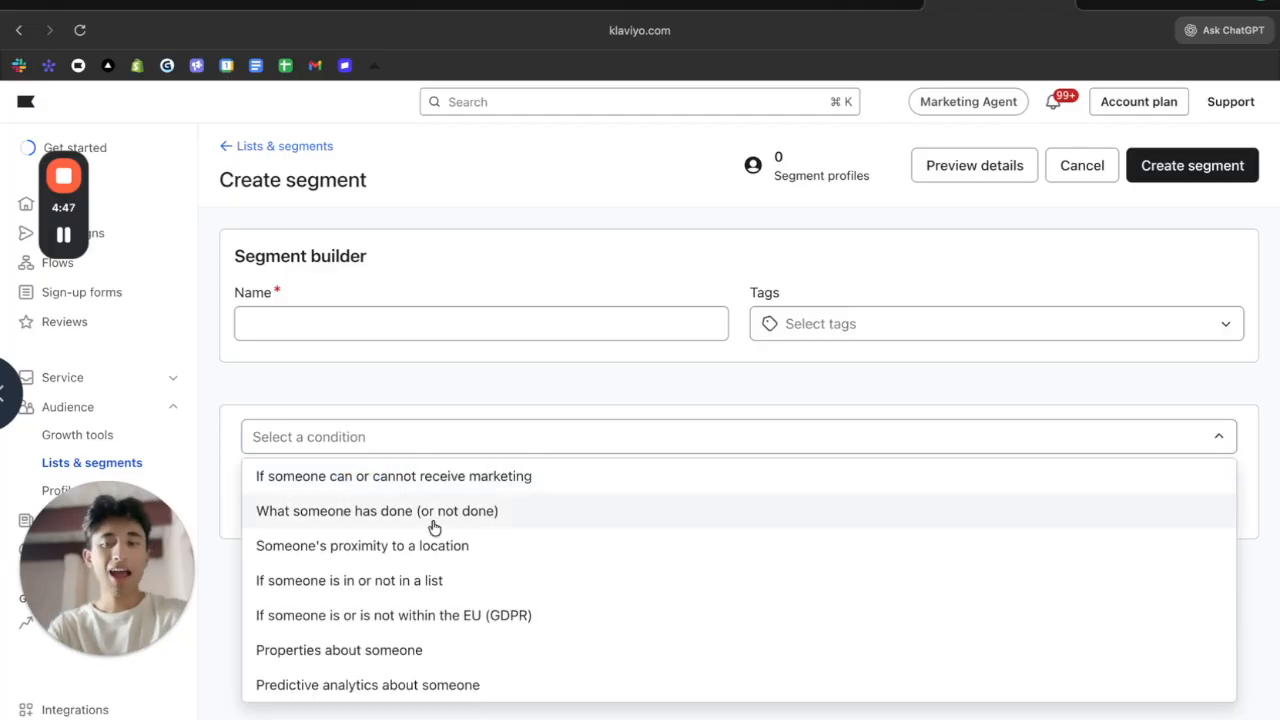
left_click(433, 524)
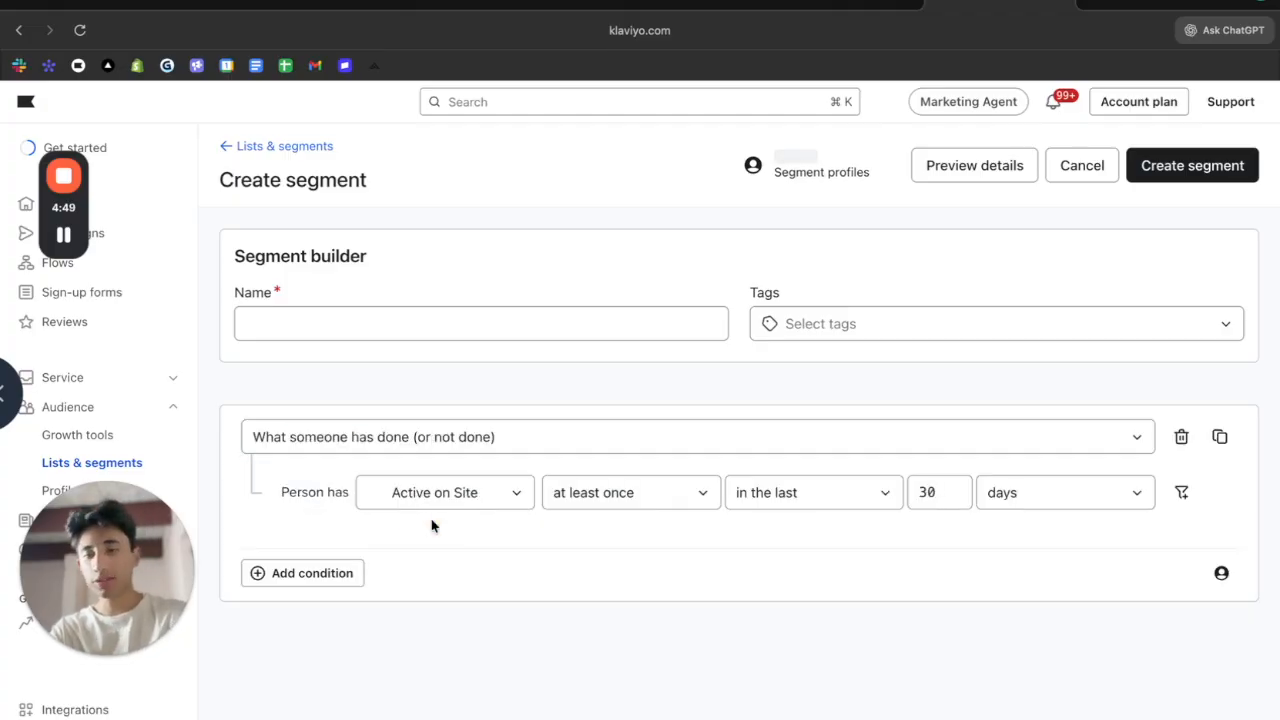
left_click(437, 492)
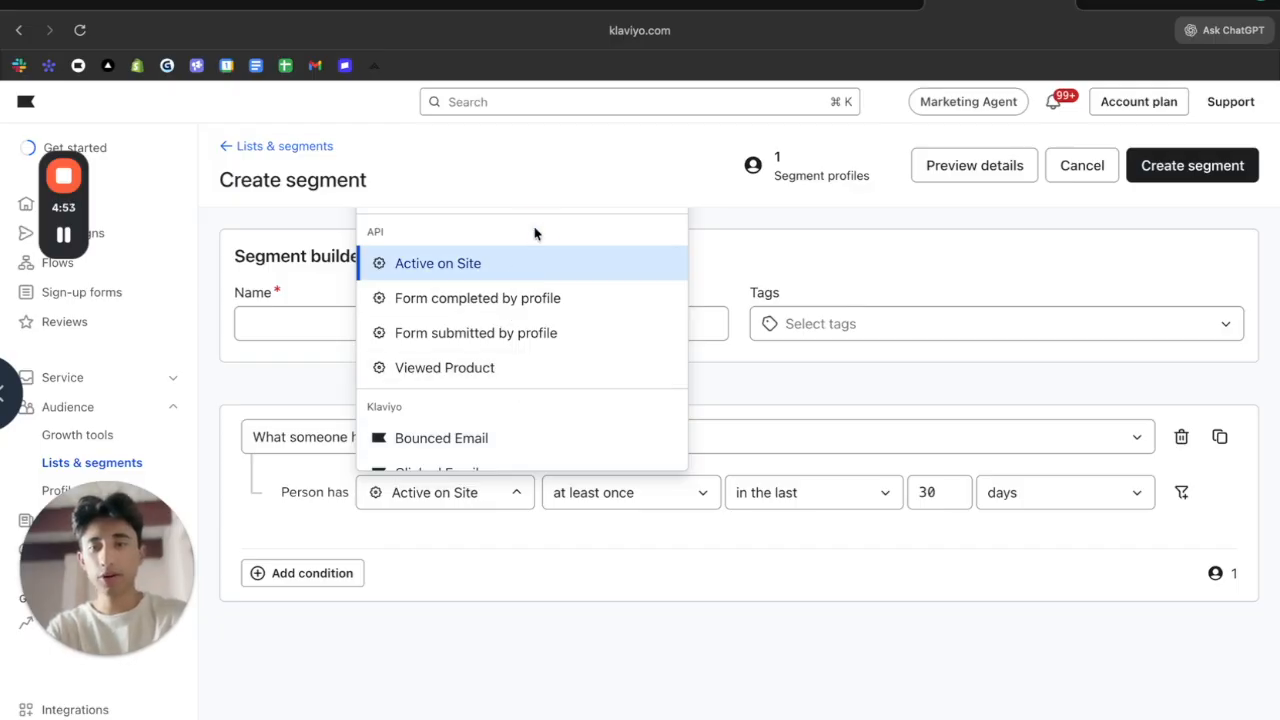
scroll(490, 443, "down", 3)
scroll(490, 420, "up", 3)
scroll(490, 400, "down", 2)
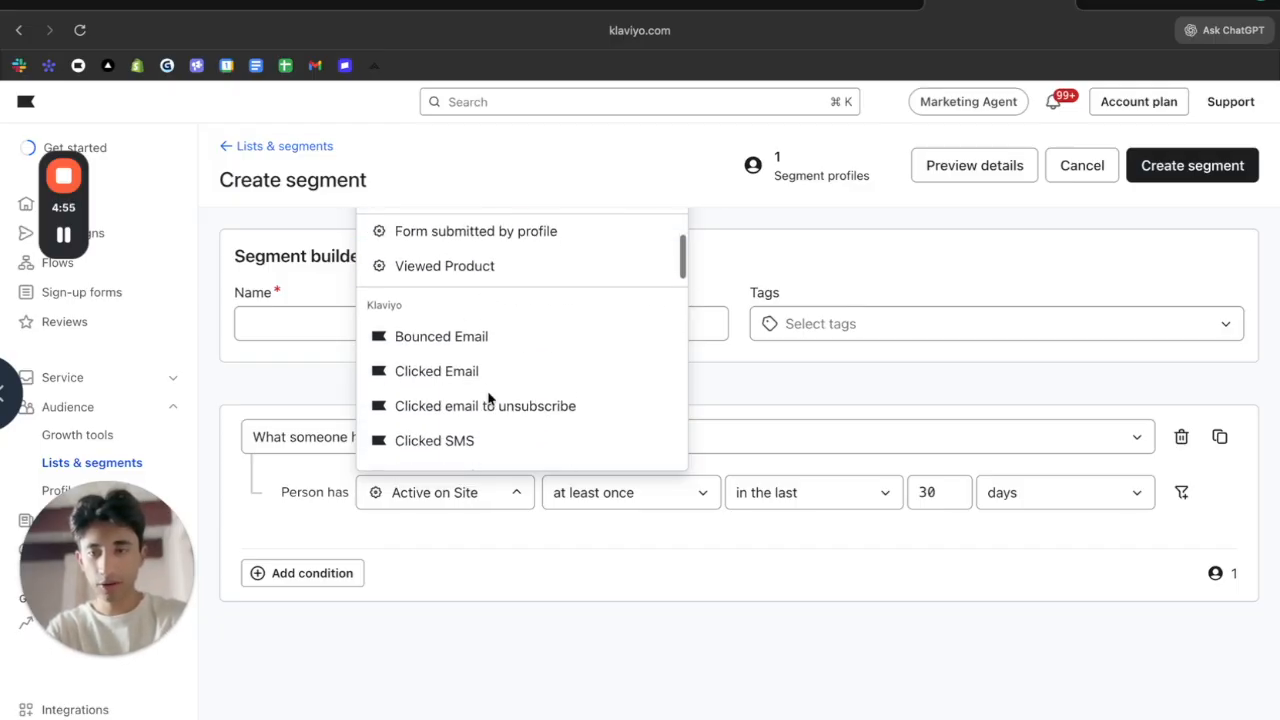
scroll(530, 355, "down", 10)
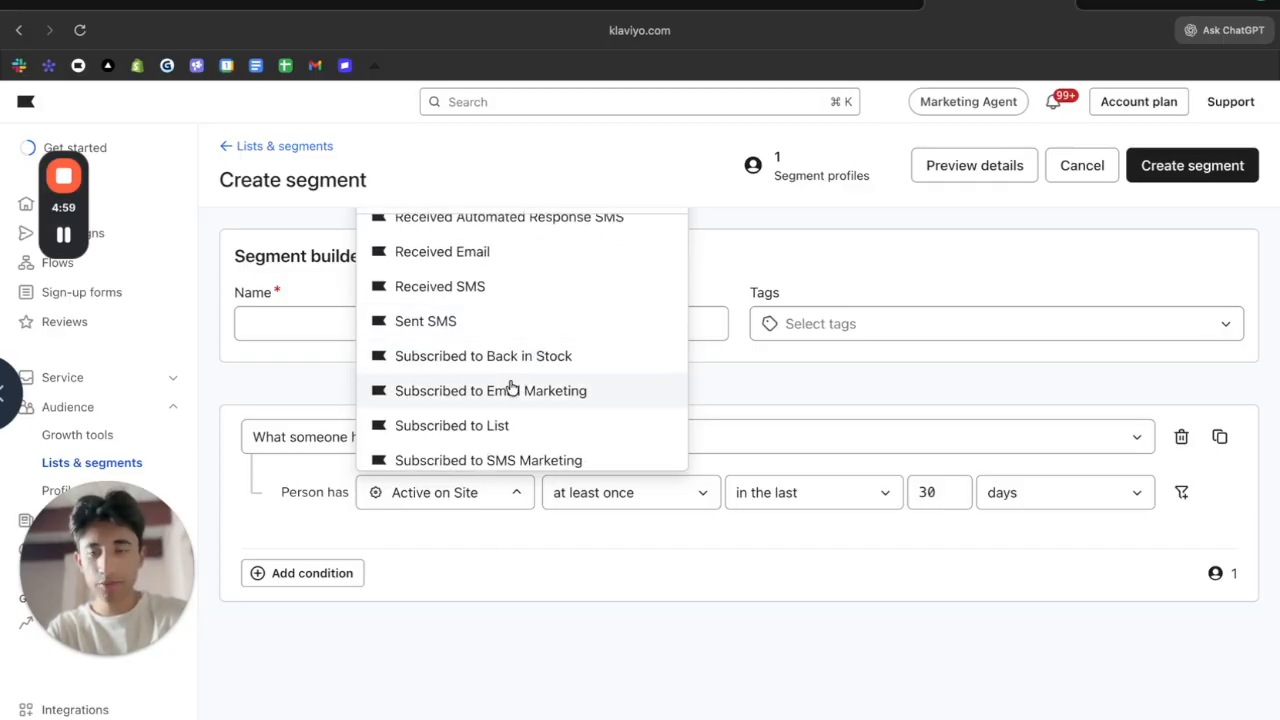
left_click(508, 389)
left_click(704, 492)
left_click(837, 490)
left_click(948, 494)
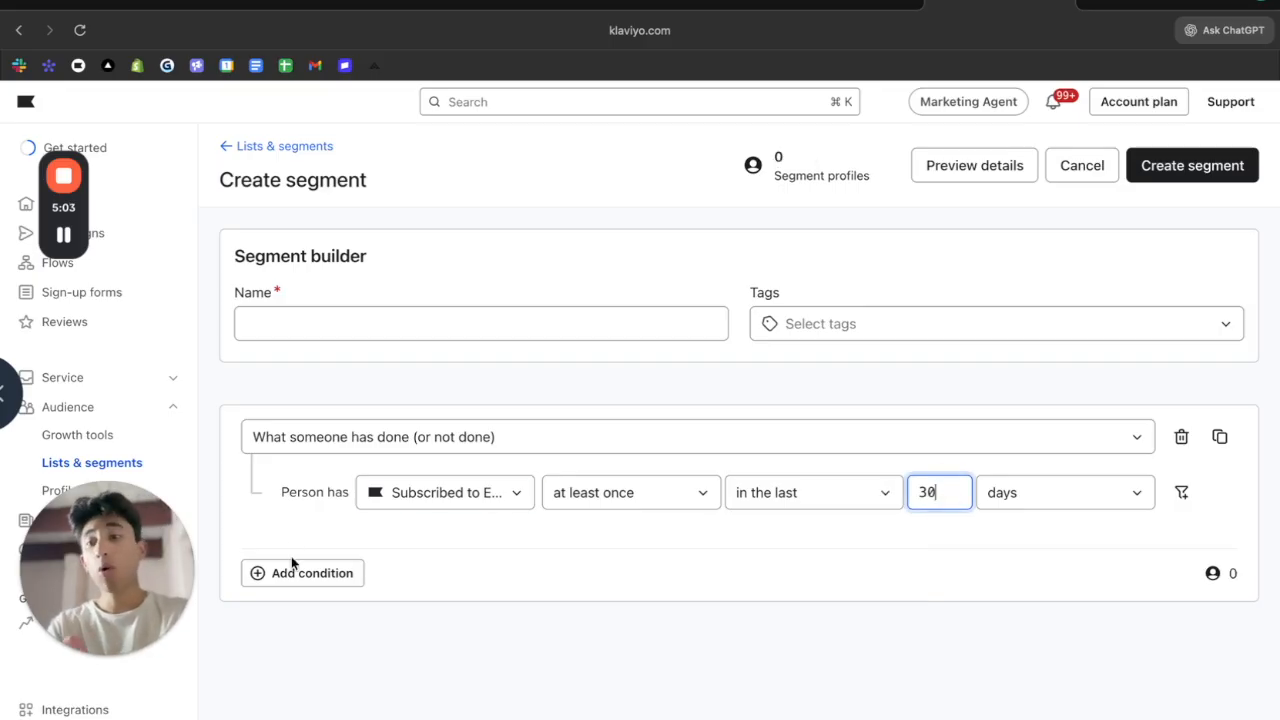
Remove that condition so the builder shows 'Select a condition' again
left_click(443, 436)
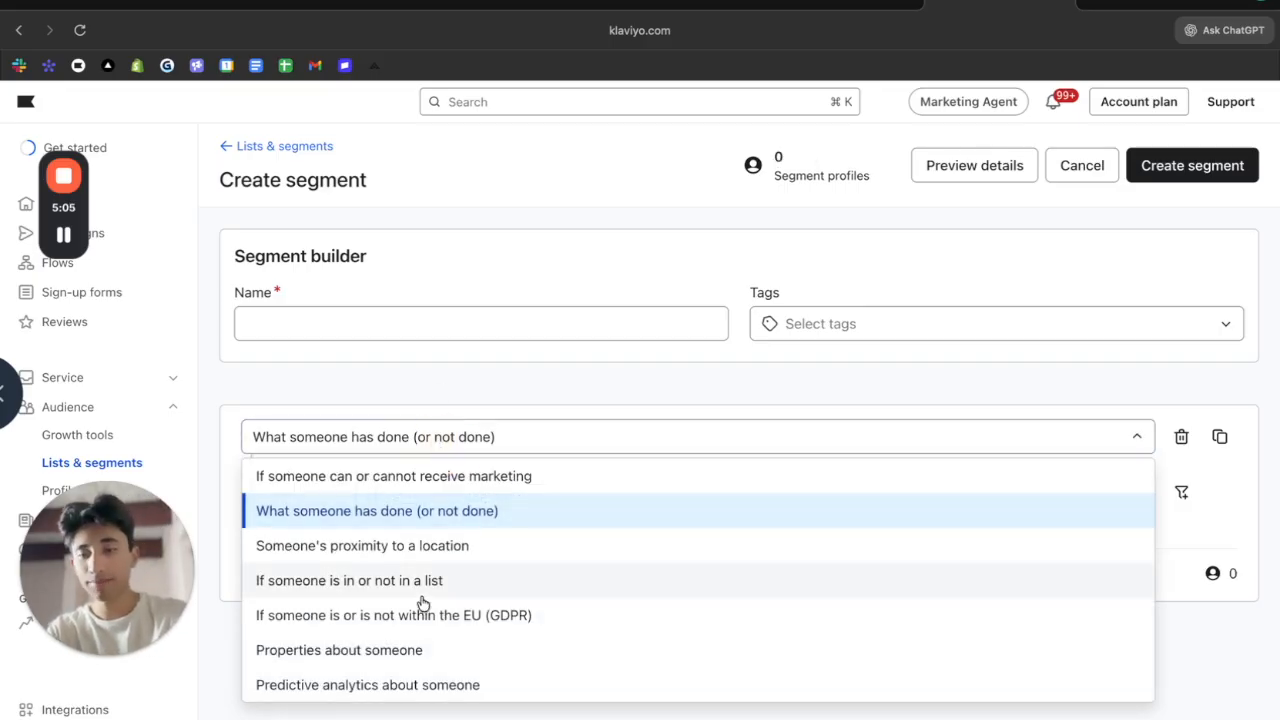
left_click(474, 346)
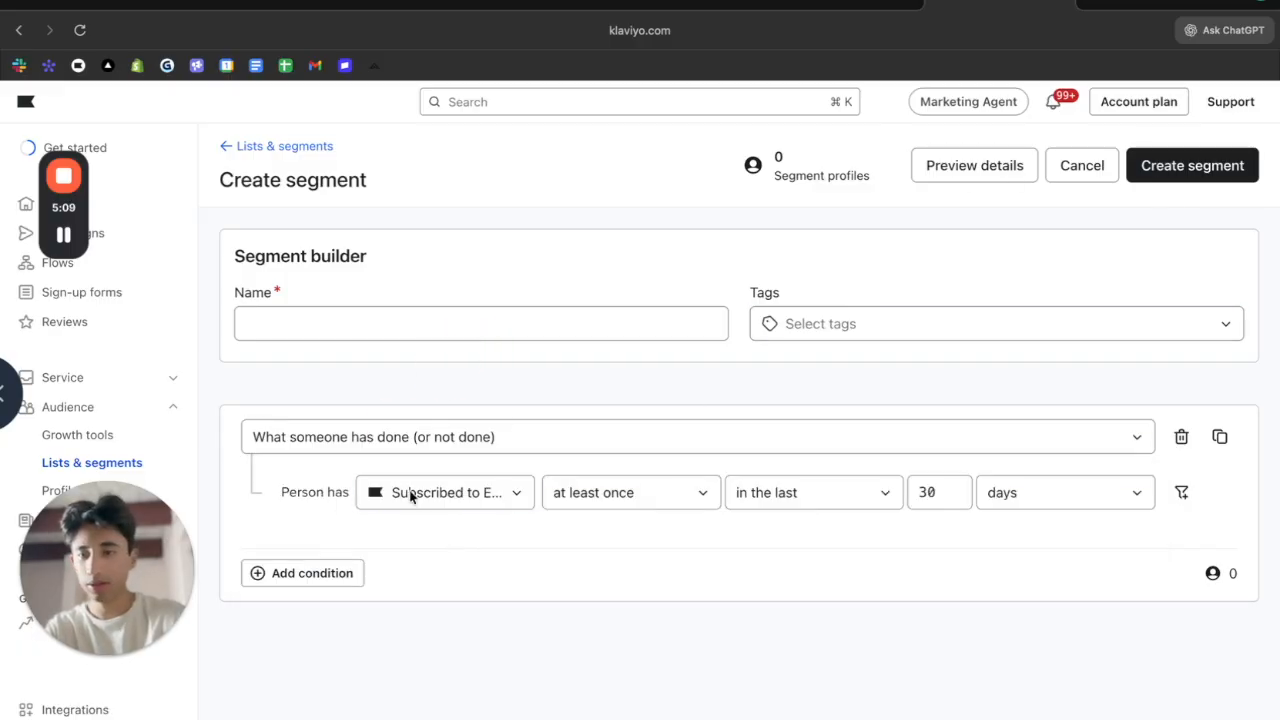
left_click(397, 440)
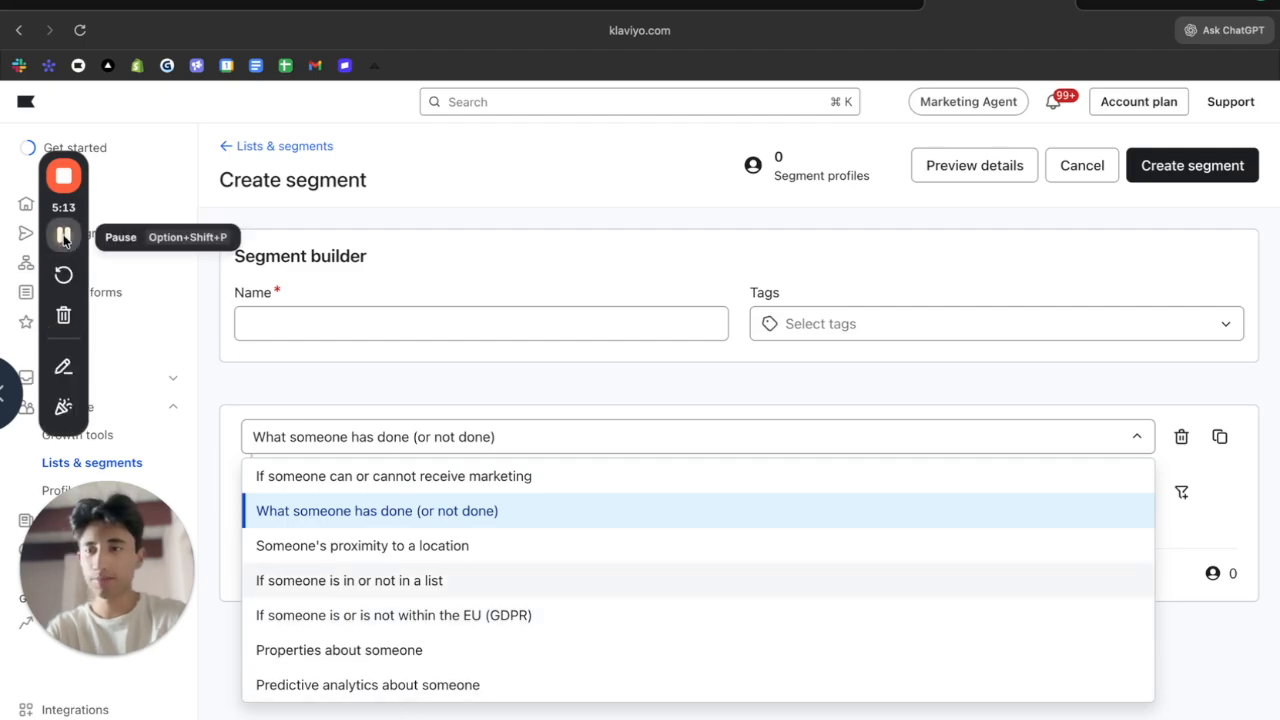
left_click(64, 238)
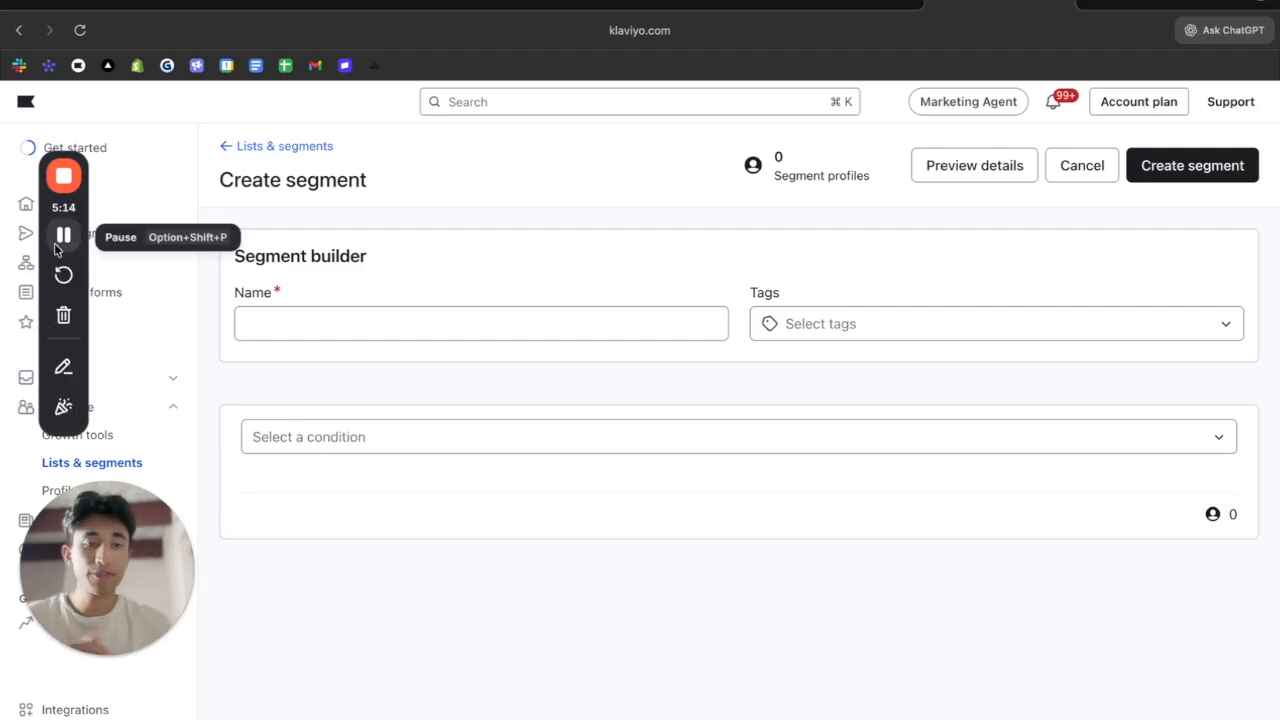
left_click(290, 436)
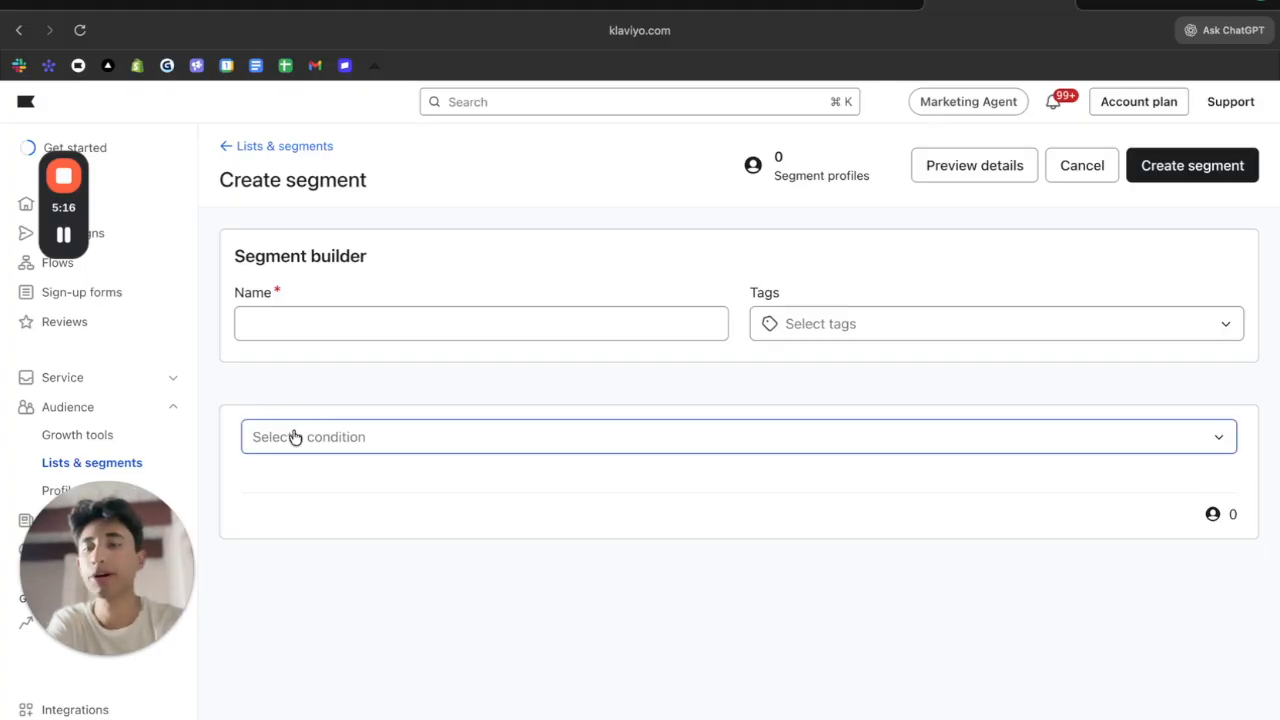
Name the segment 'Placed order in the last 10 days', then return to Campaigns showing the '1 | #1 Skincare' draft
left_click(295, 437)
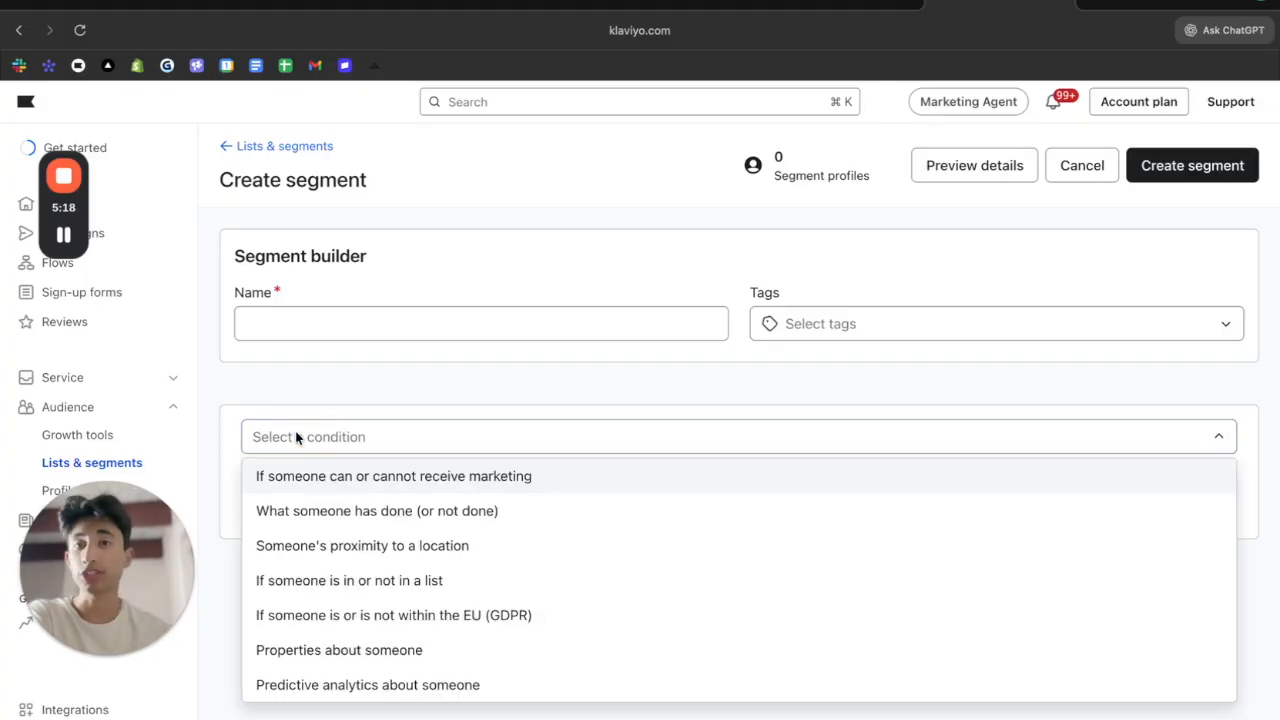
left_click(296, 437)
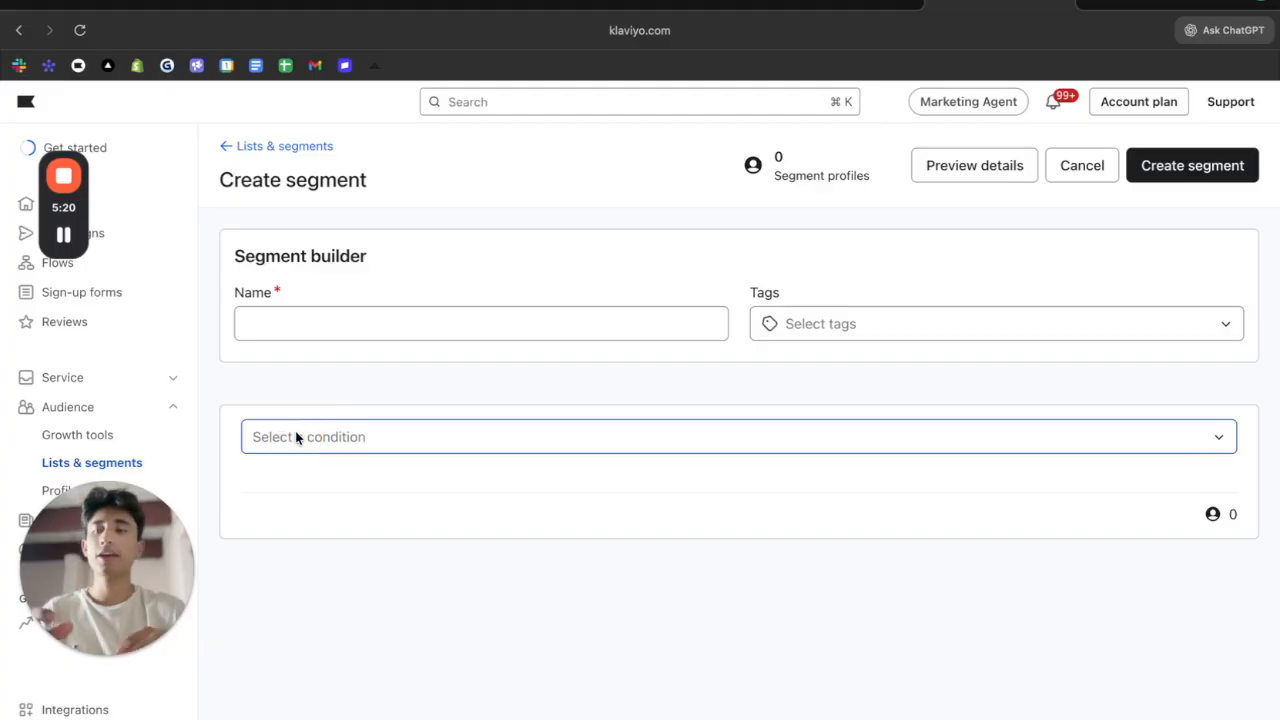
left_click(323, 437)
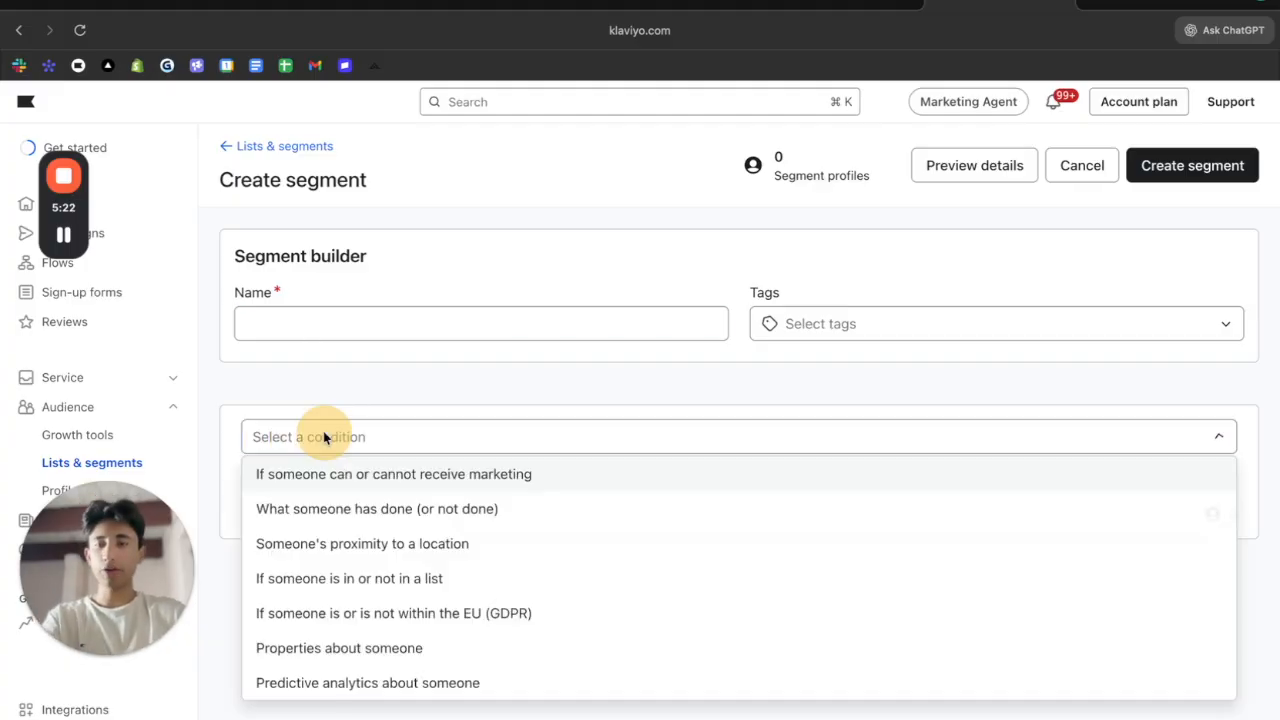
left_click(351, 323)
type("Hey")
key("super+a")
key("BackSpace")
type("Pla")
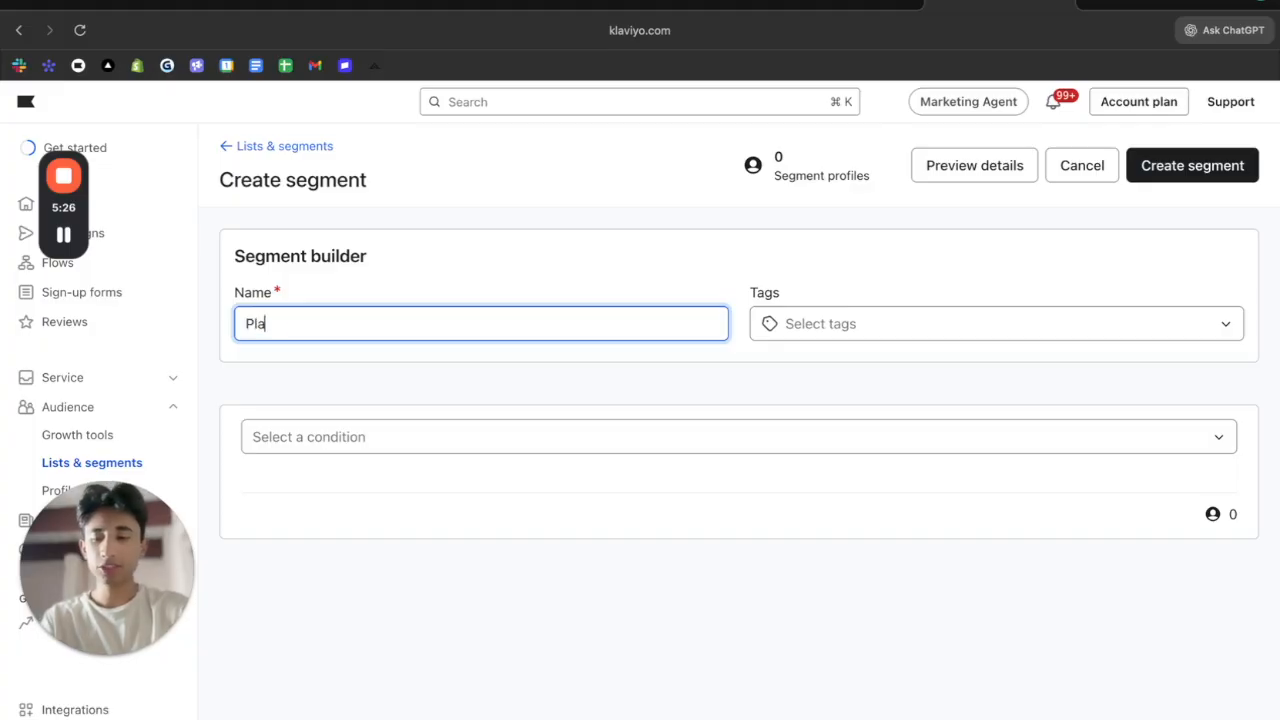
type("ced order in")
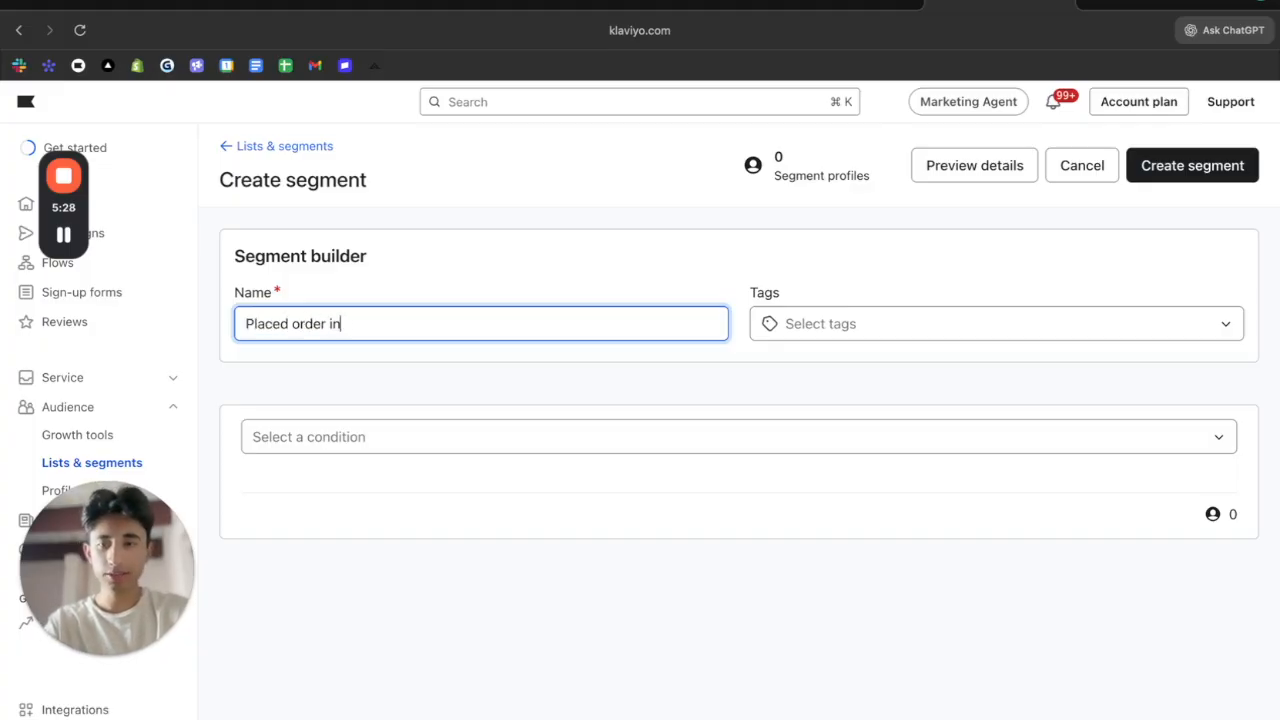
type(" the last 10 days")
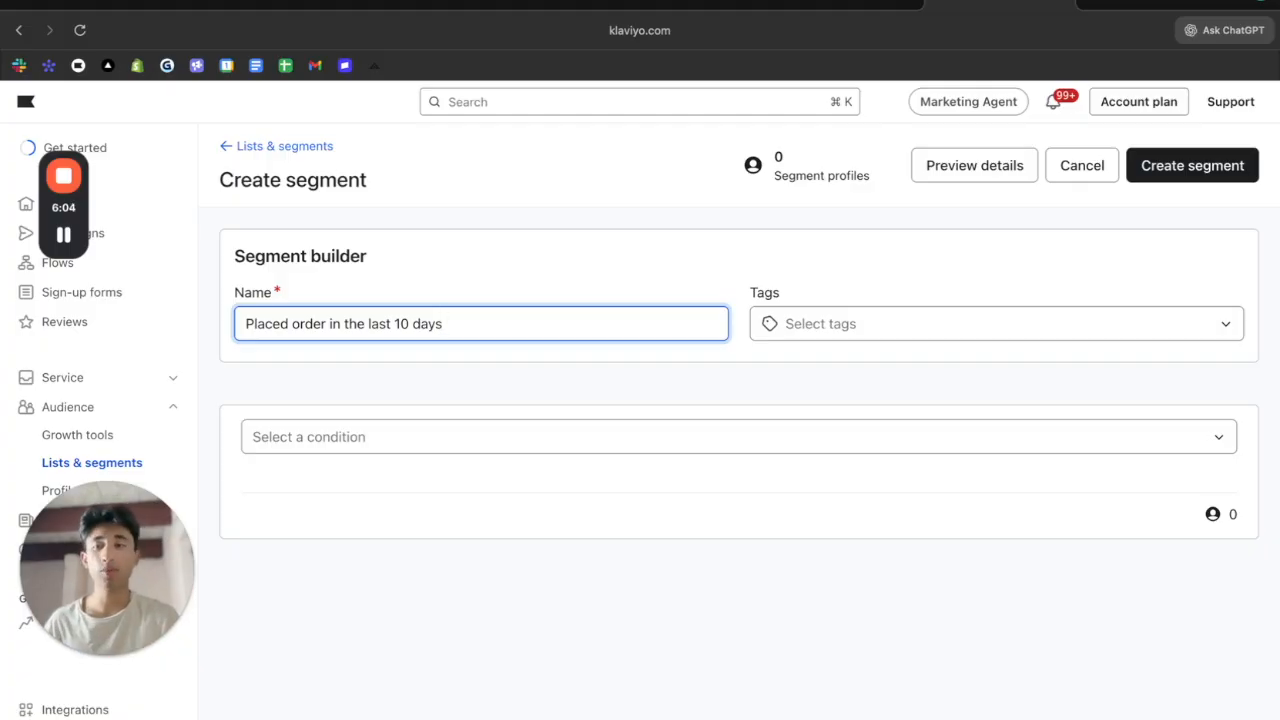
left_click(118, 233)
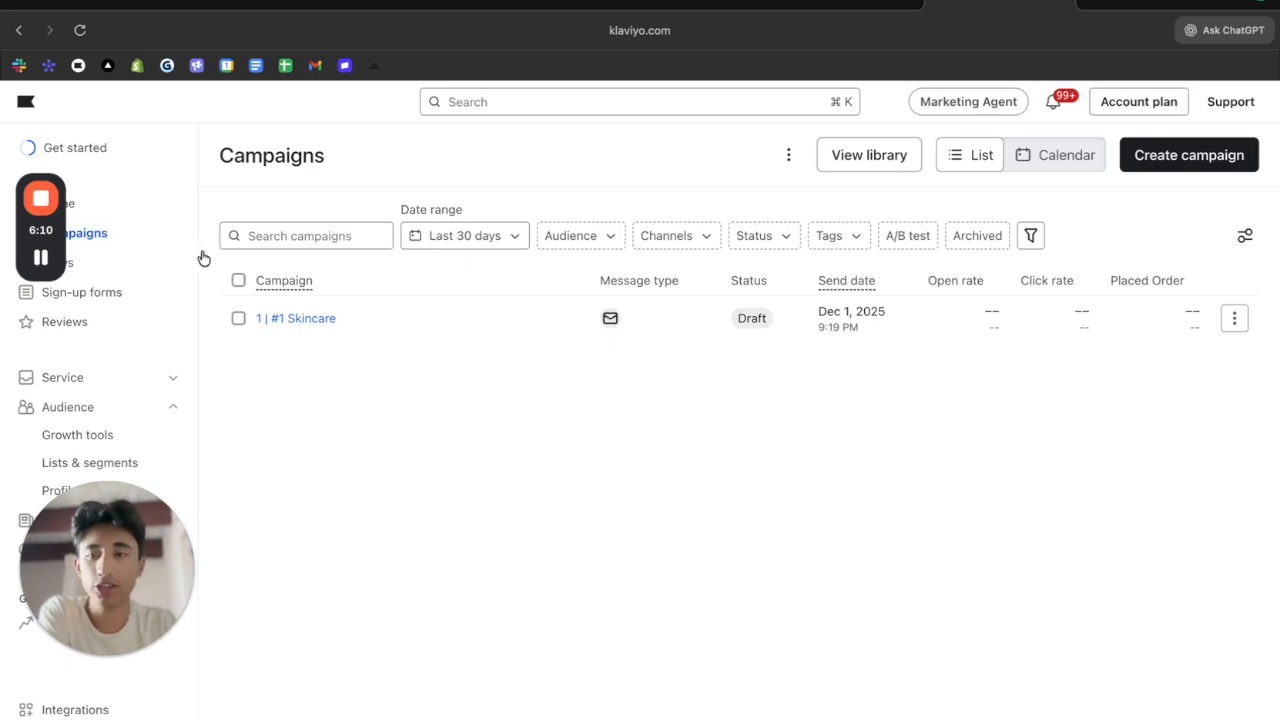
Reopen the '1 | #1 Skincare' draft from the Campaigns list
mouse_move(292, 327)
left_click(294, 318)
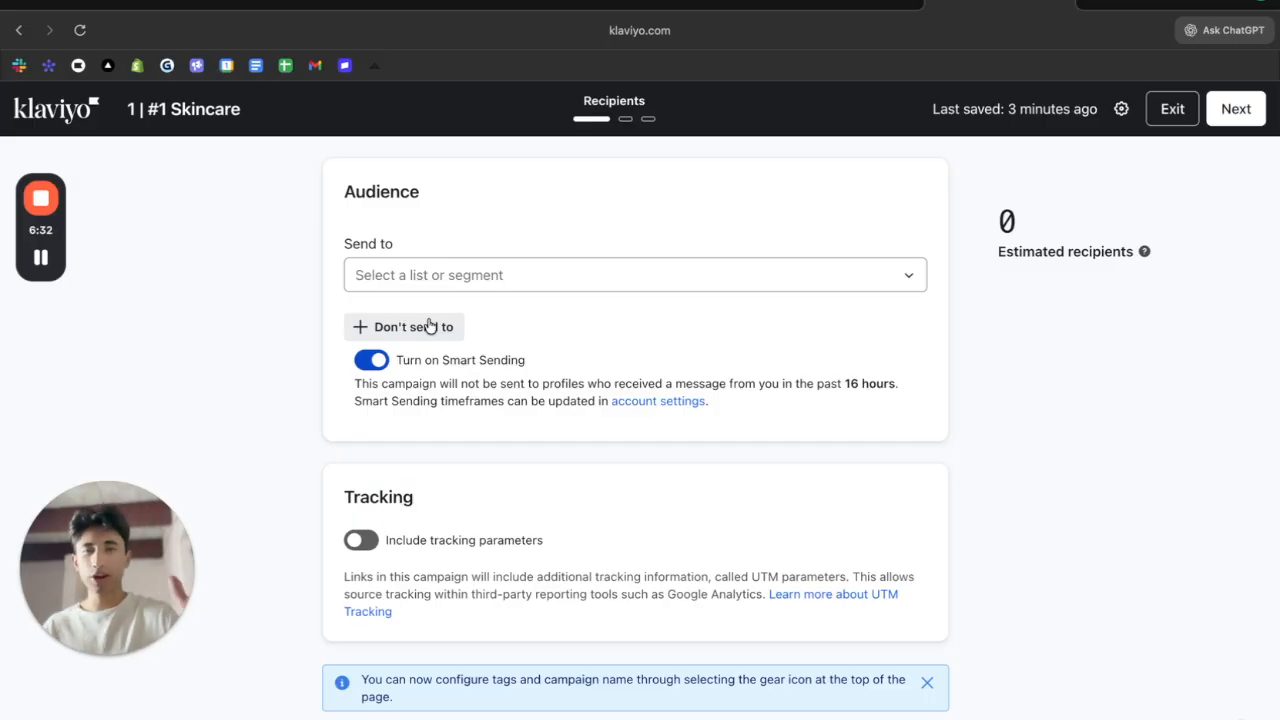
Add a 'Don't send to' exclusion field and leave it with no list selected
left_click(429, 326)
left_click(440, 350)
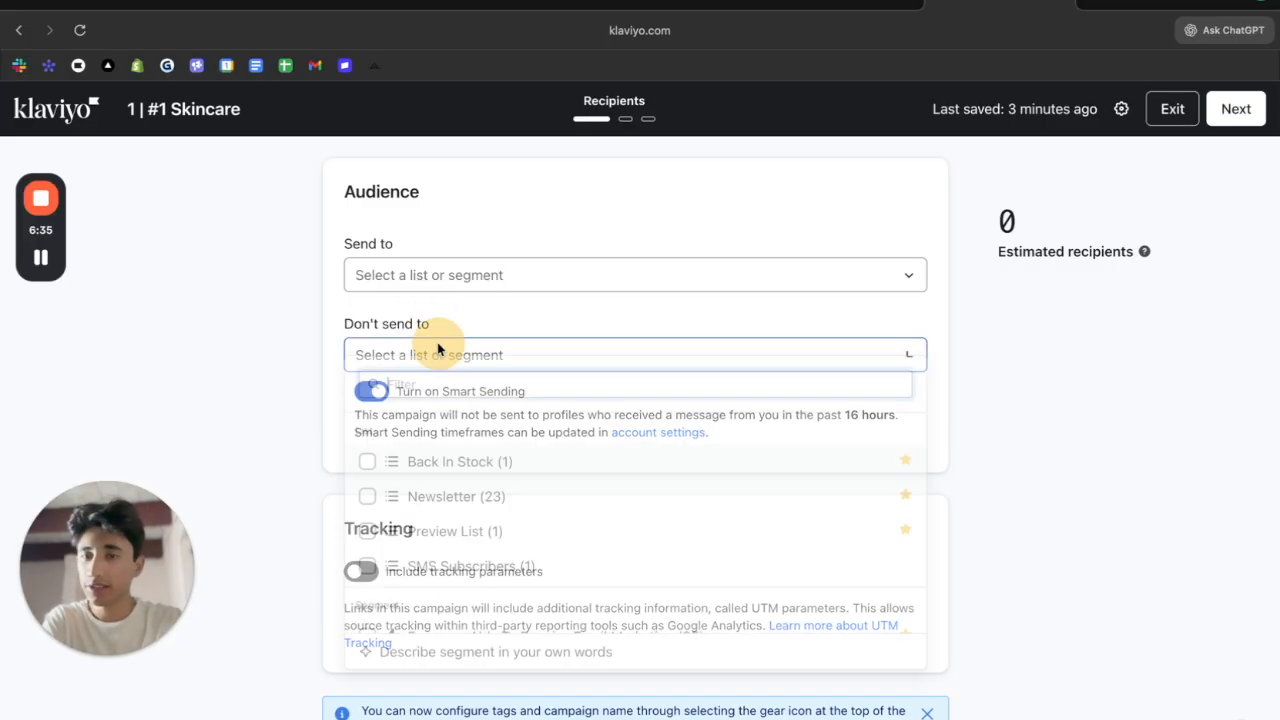
left_click(291, 361)
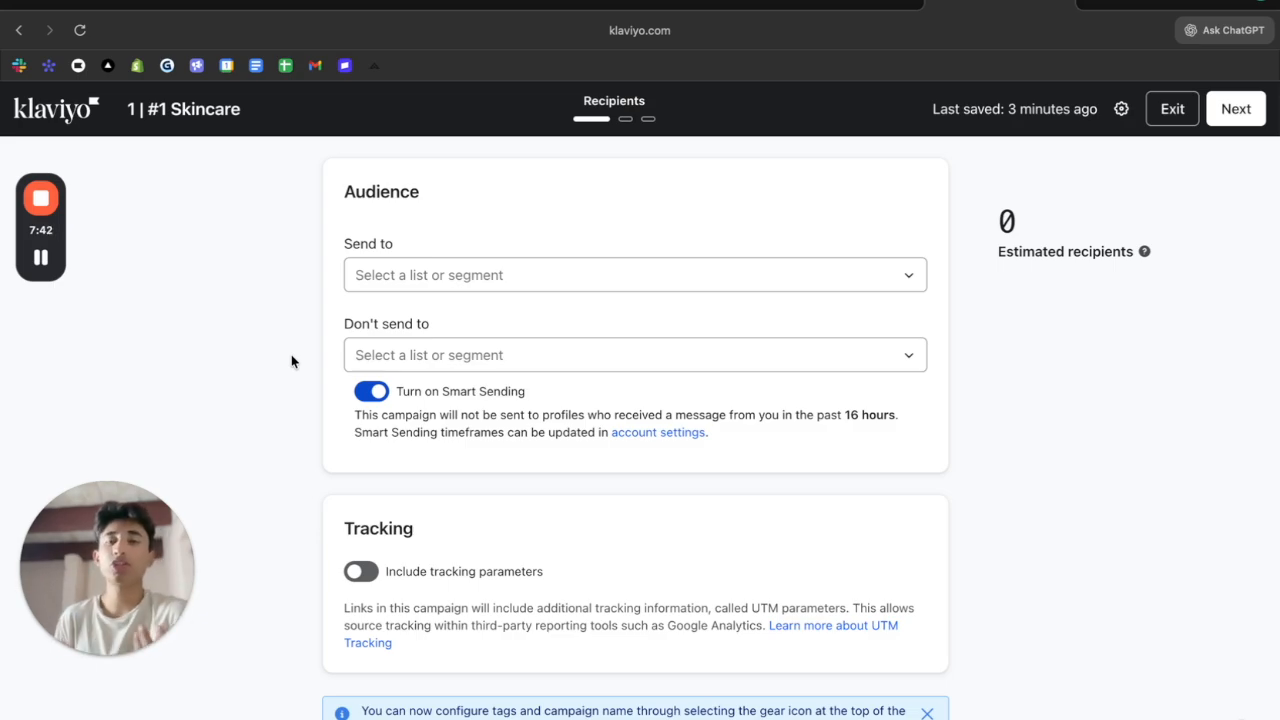
Choose the Newsletter list (23) as the Send to audience, estimating 23 recipients
left_click(580, 266)
left_click(503, 436)
left_click(286, 377)
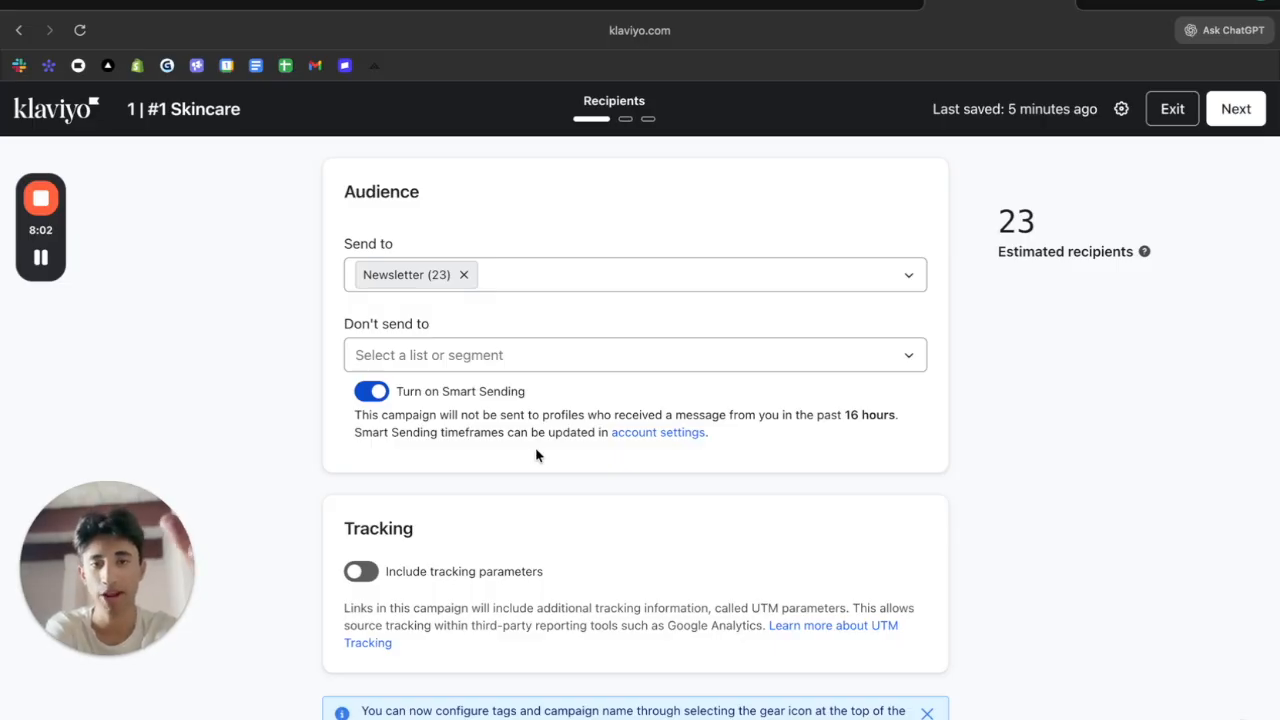
triple_click(771, 409)
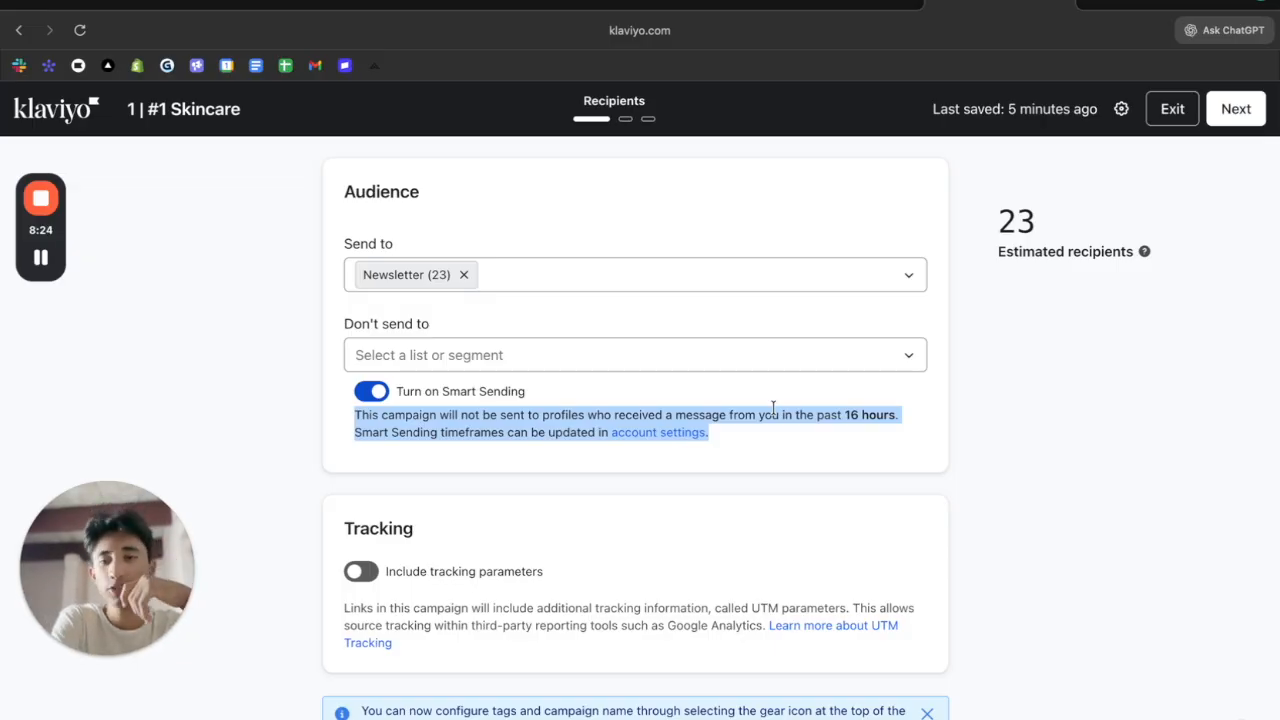
Turn off Smart Sending and start a new email template on the message step
left_click(648, 383)
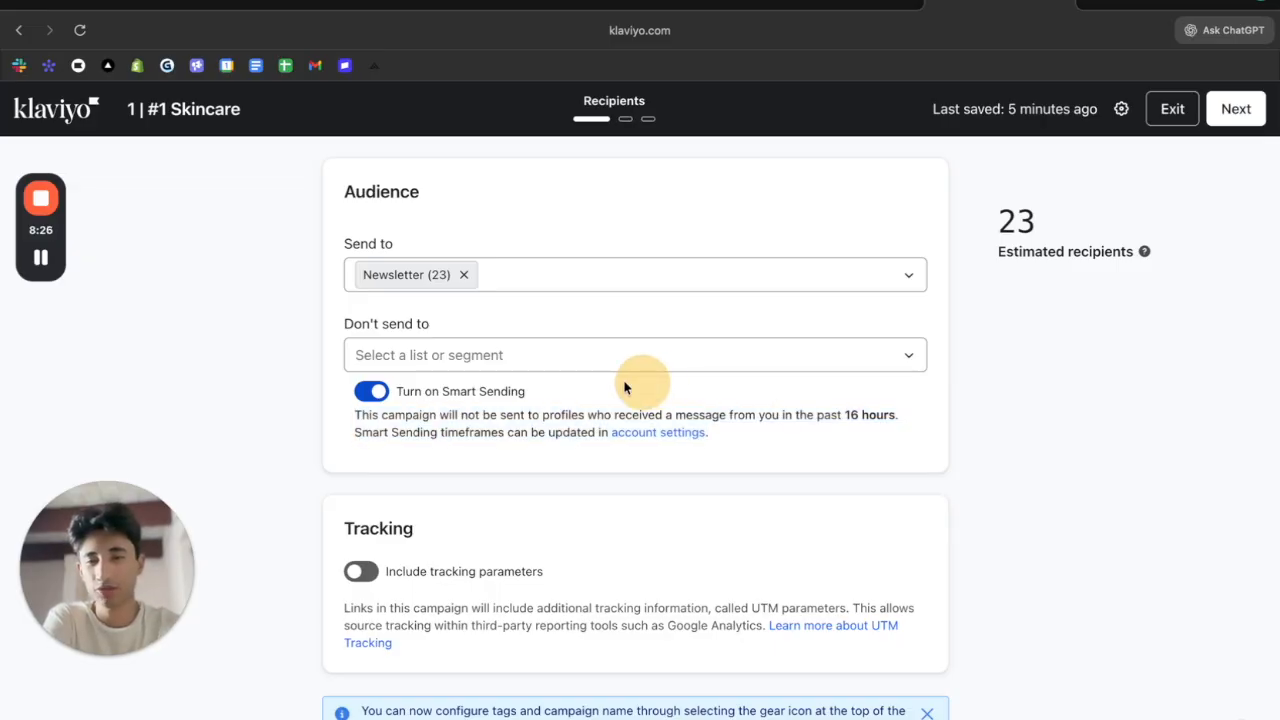
left_click(1230, 116)
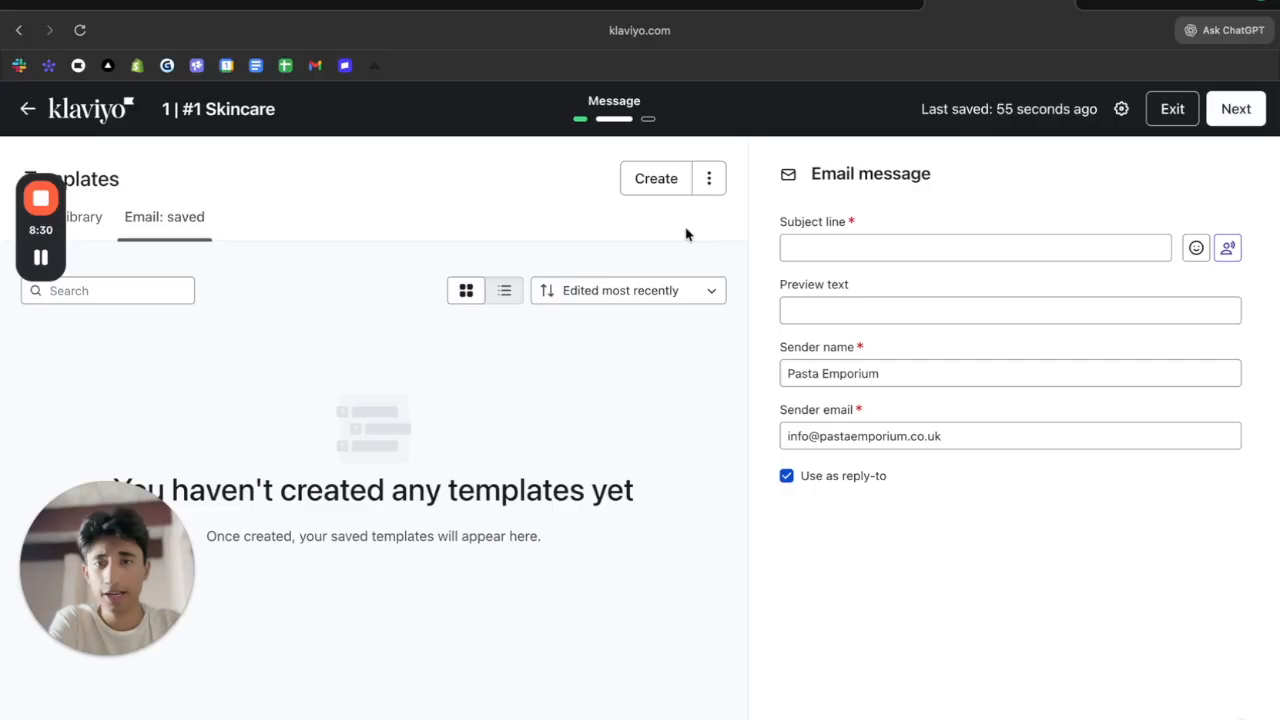
left_click(660, 183)
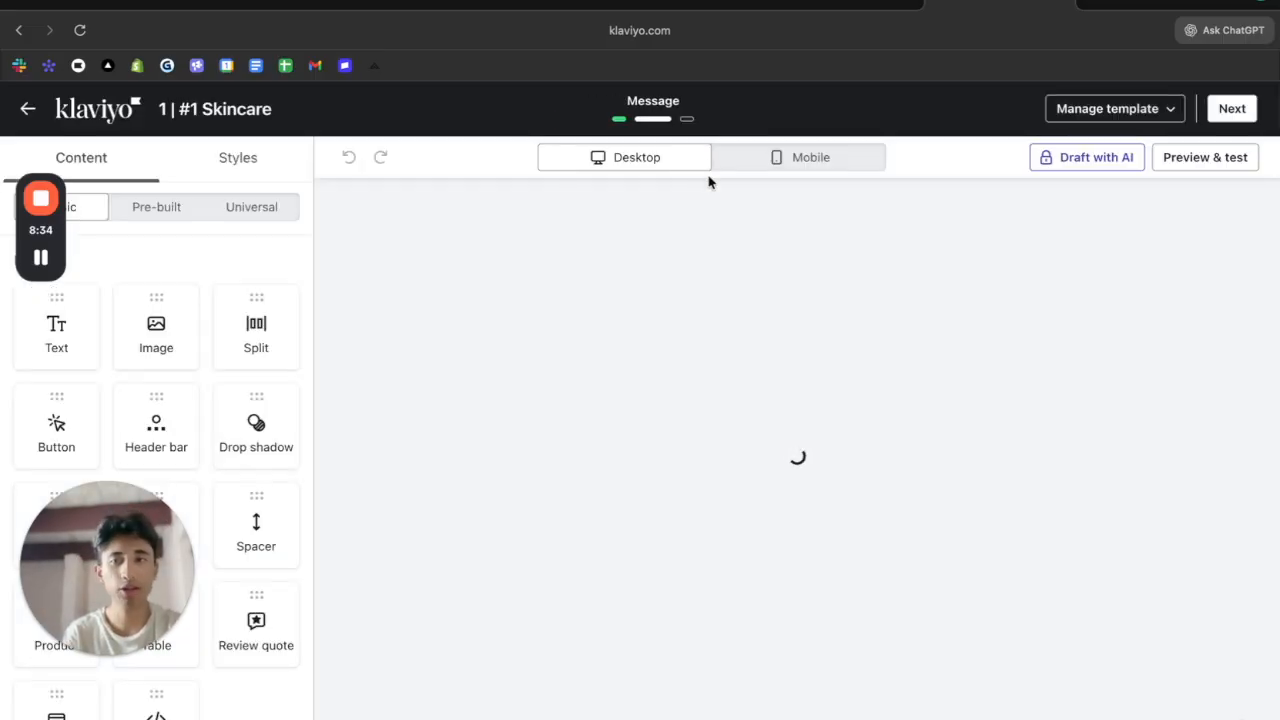
Add an image block, switch the email to the HTML editor, and return to Campaigns
left_click_drag(202, 322, 651, 358)
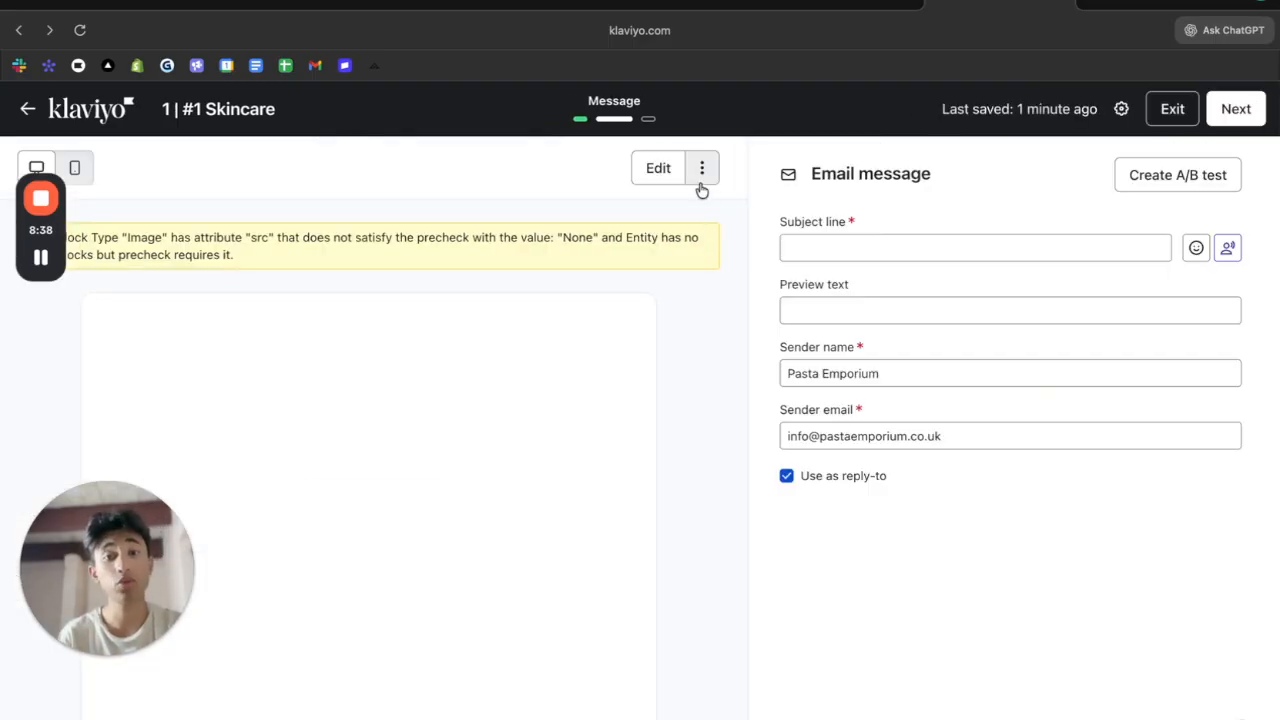
left_click(702, 172)
left_click(615, 347)
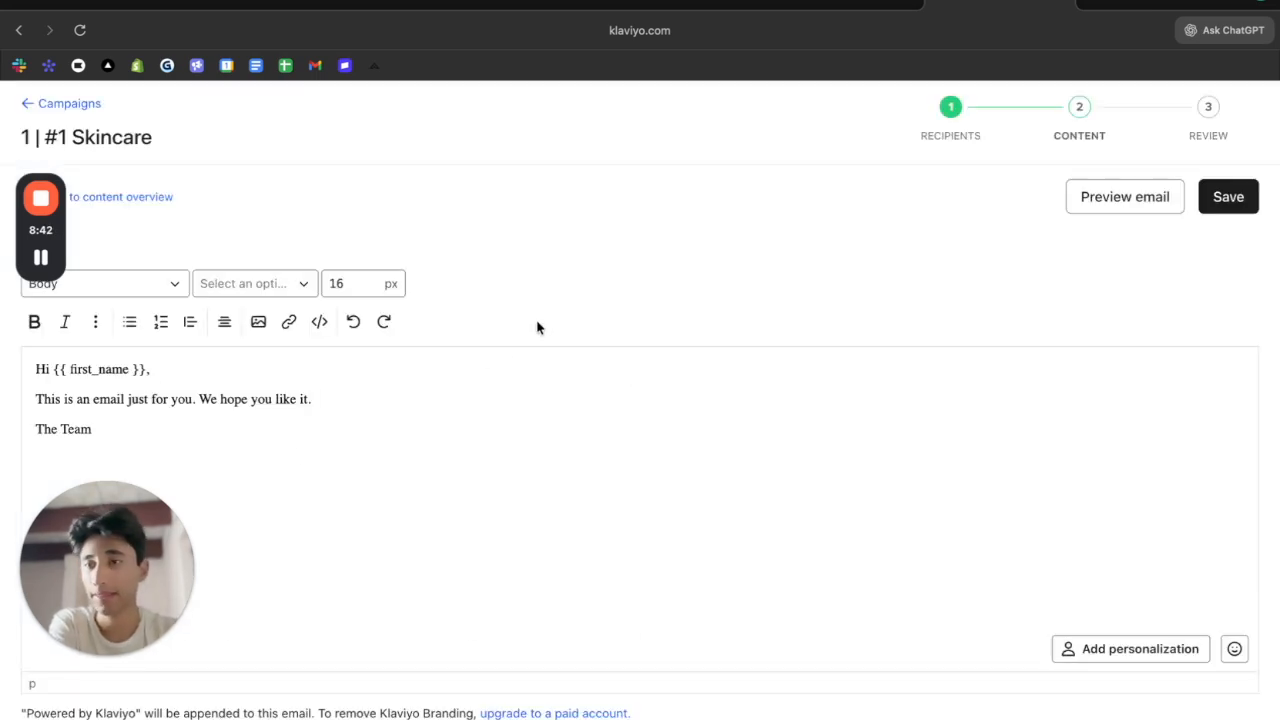
left_click(41, 111)
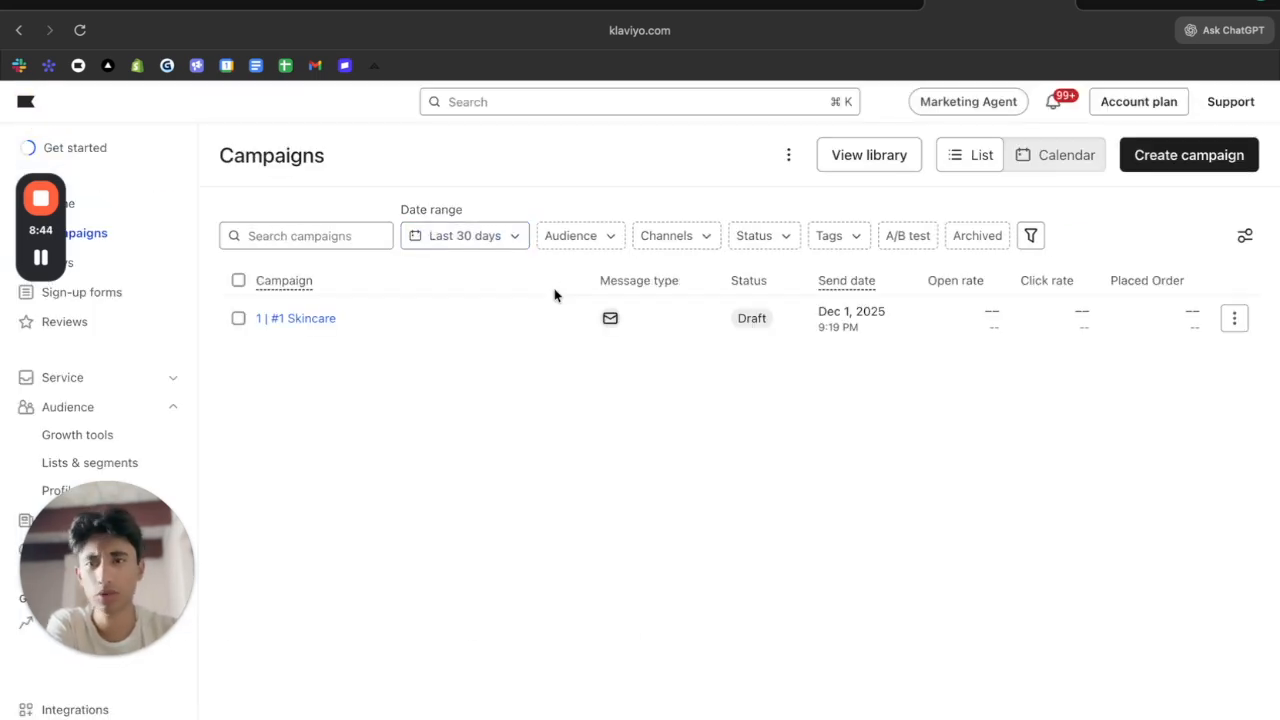
Reopen '1 | #1 Skincare' and switch on Include tracking parameters
left_click(314, 317)
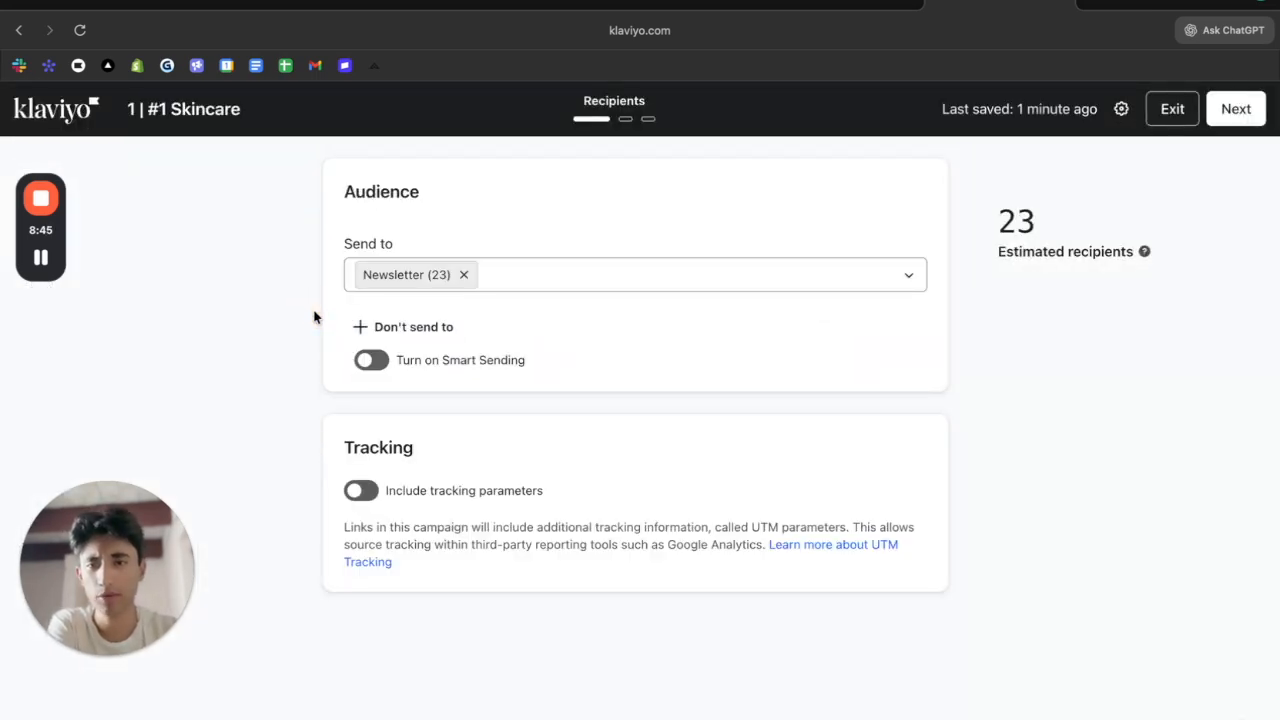
left_click(368, 490)
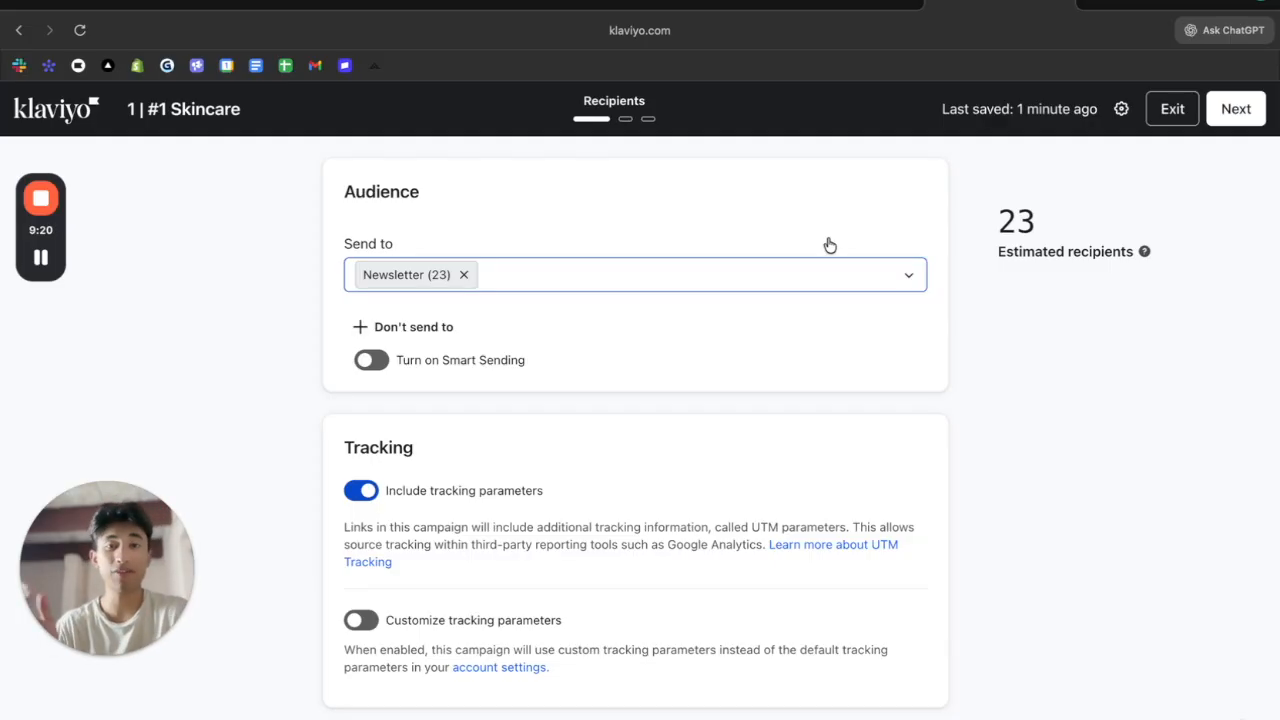
Continue to the message step and preview the email in a new tab
left_click(1224, 108)
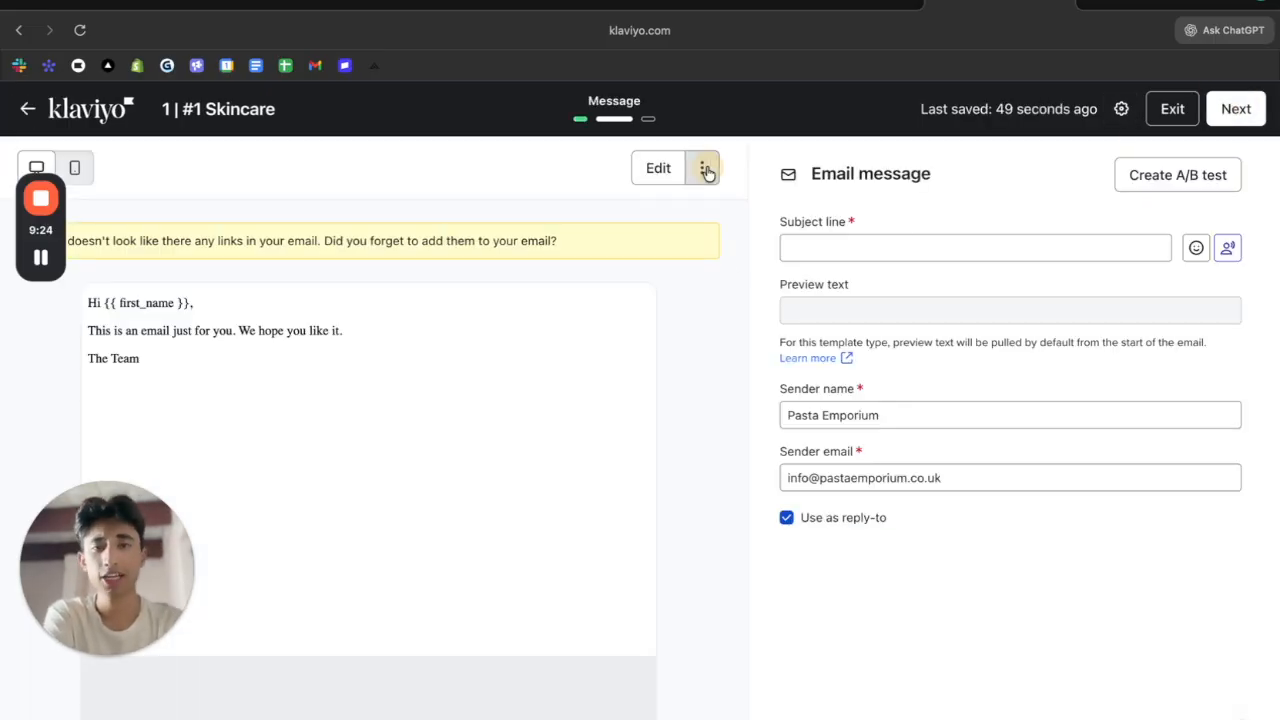
left_click(705, 170)
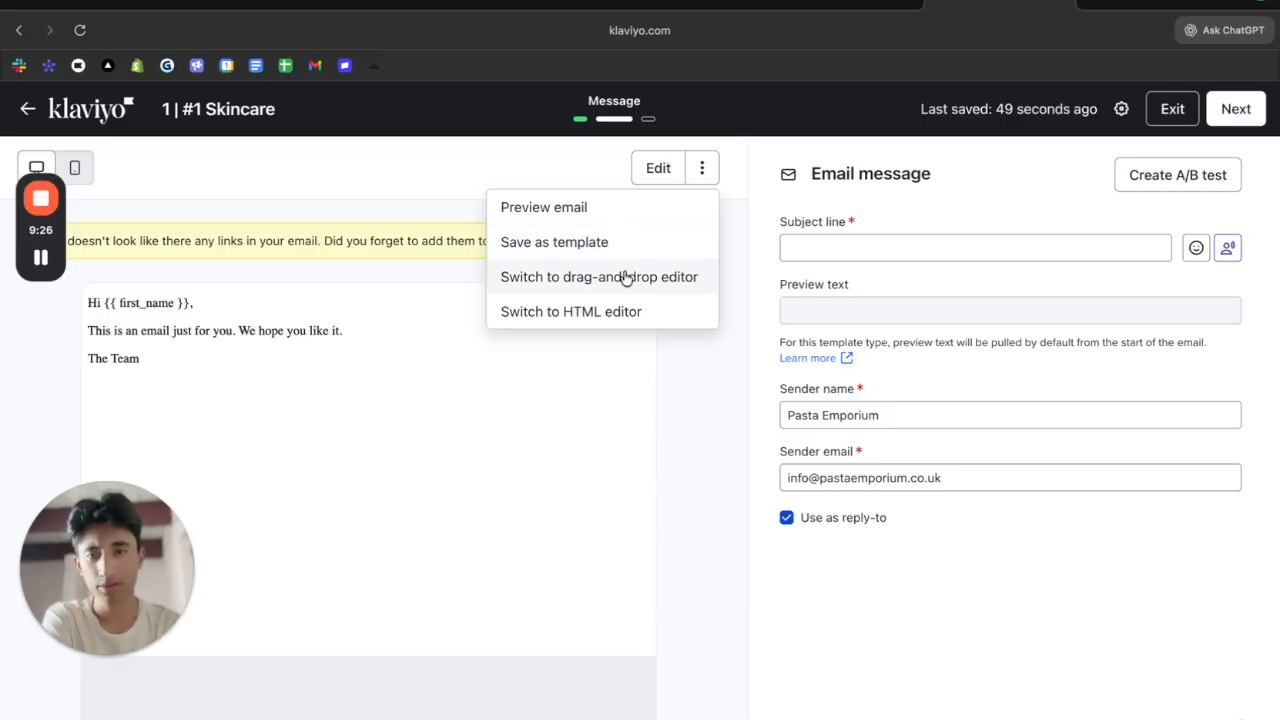
left_click(357, 334)
left_click(937, 4)
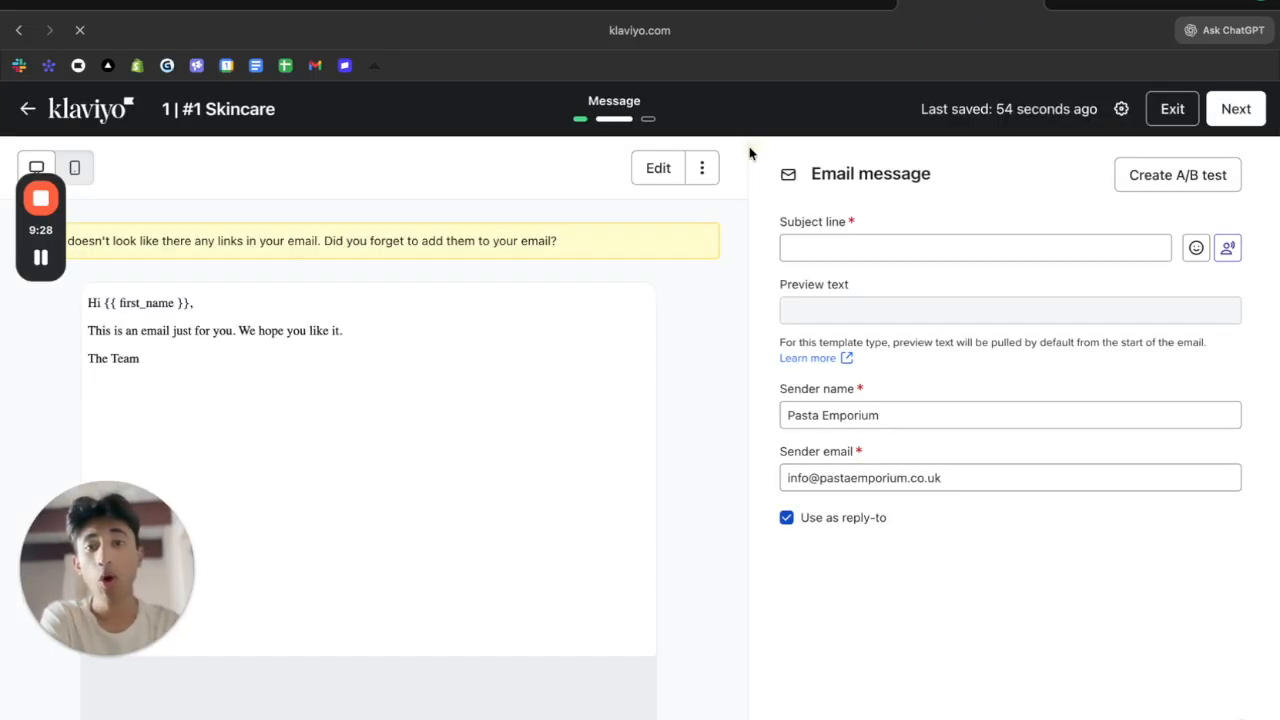
Switch the email content to the drag-and-drop editor and create a new template
left_click(668, 169)
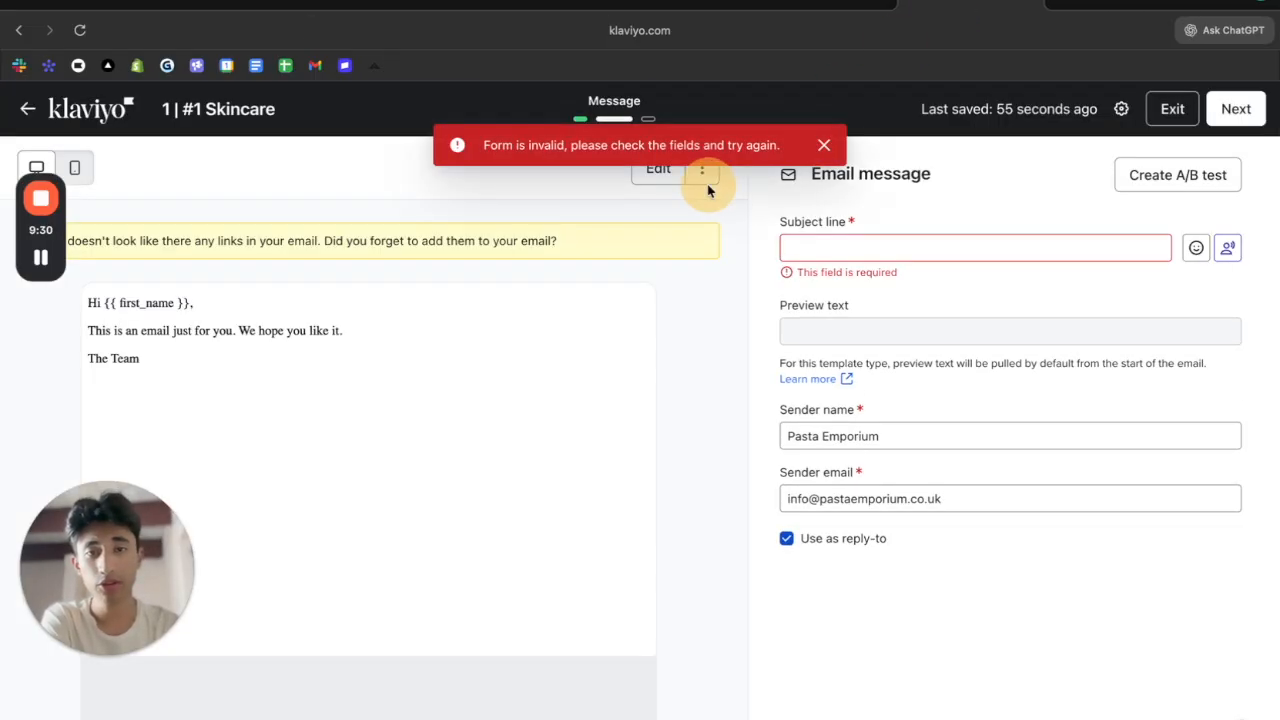
left_click(705, 180)
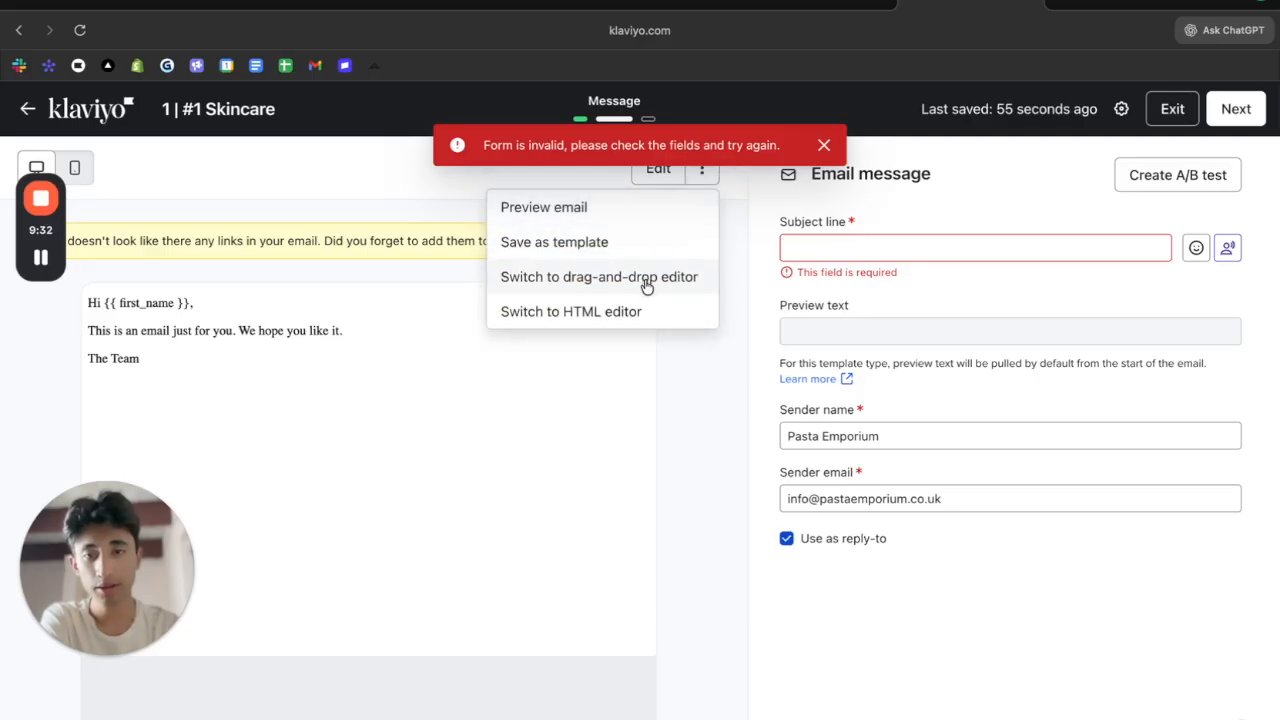
left_click(647, 289)
left_click(672, 178)
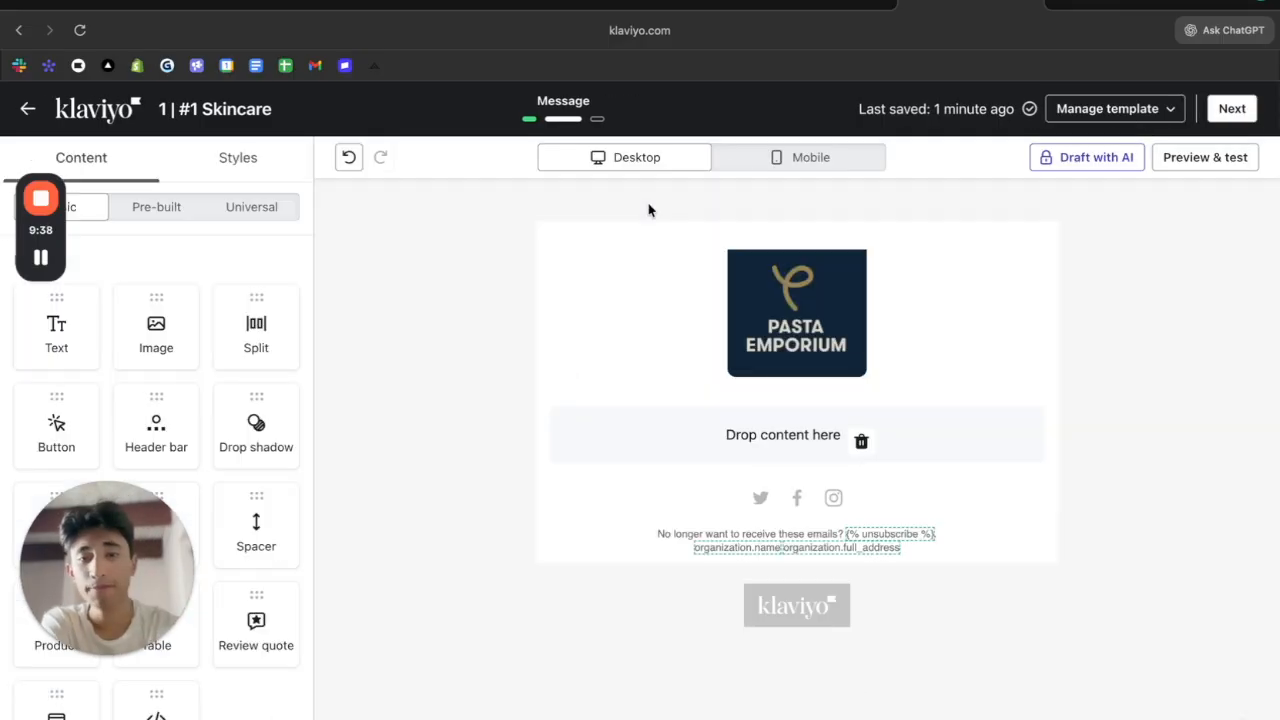
Delete the email's header bar and select the unsubscribe footer text
left_click(537, 303)
left_click(510, 306)
left_click(444, 312)
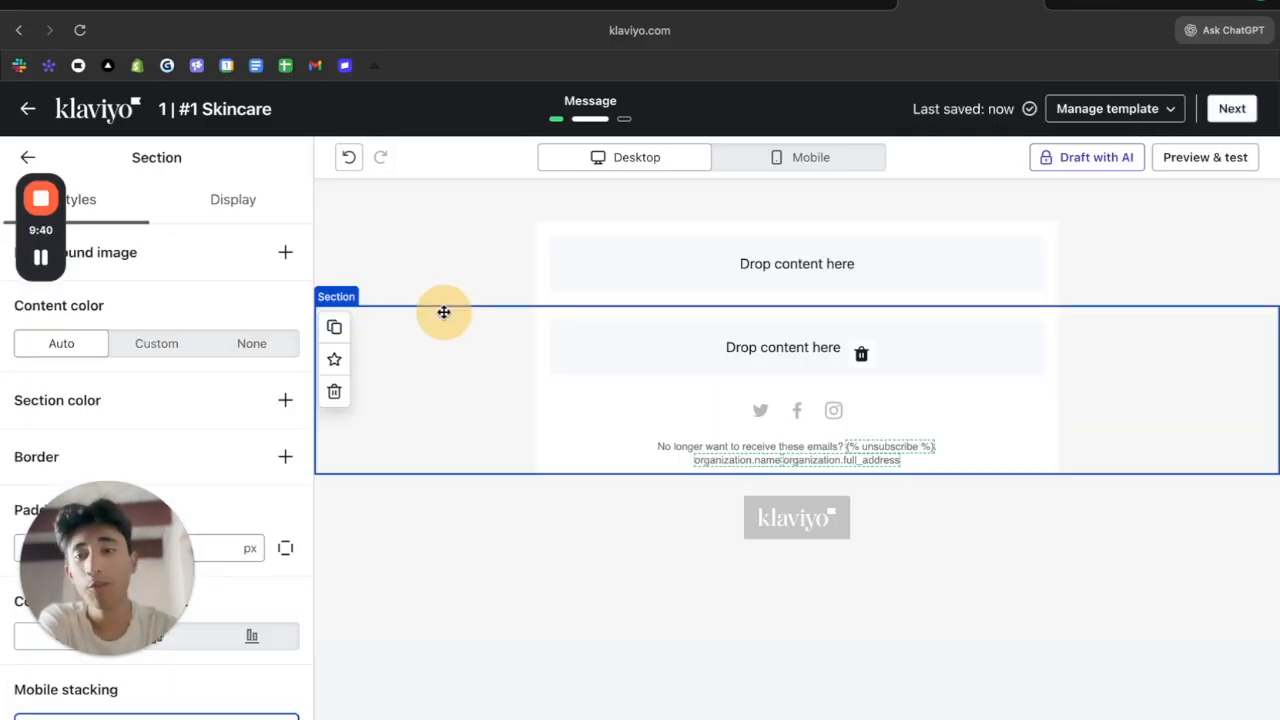
left_click(669, 463)
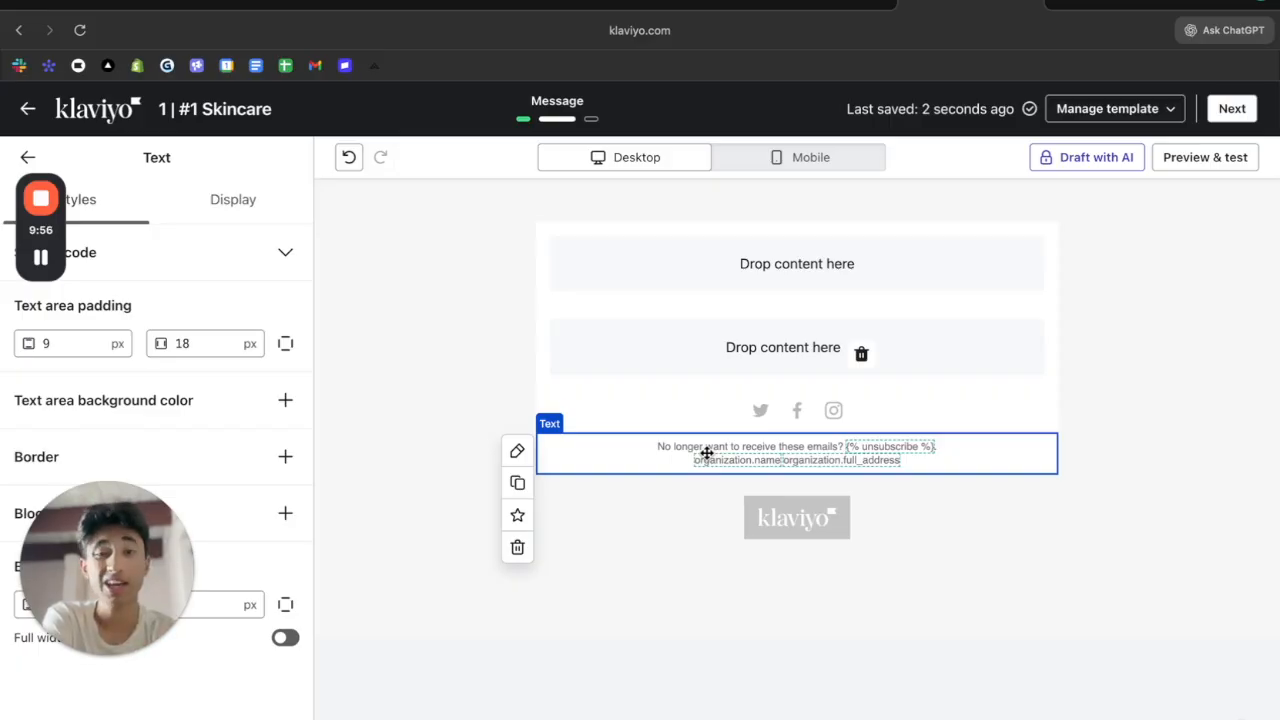
Delete the social-icons footer section and the remaining extra section
left_click(474, 369)
left_click(334, 391)
left_click(408, 300)
left_click(334, 307)
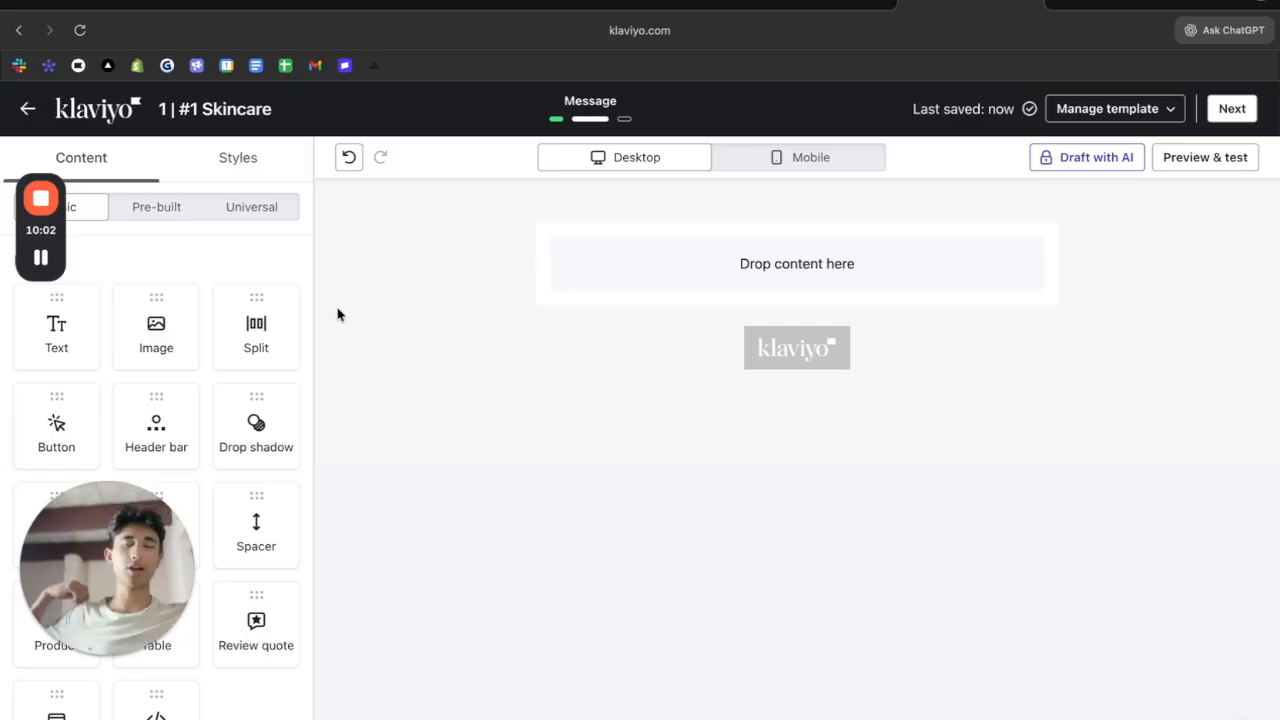
Add an Image block and upload kjdnkwe.png as the hero image
left_click_drag(180, 306, 700, 268)
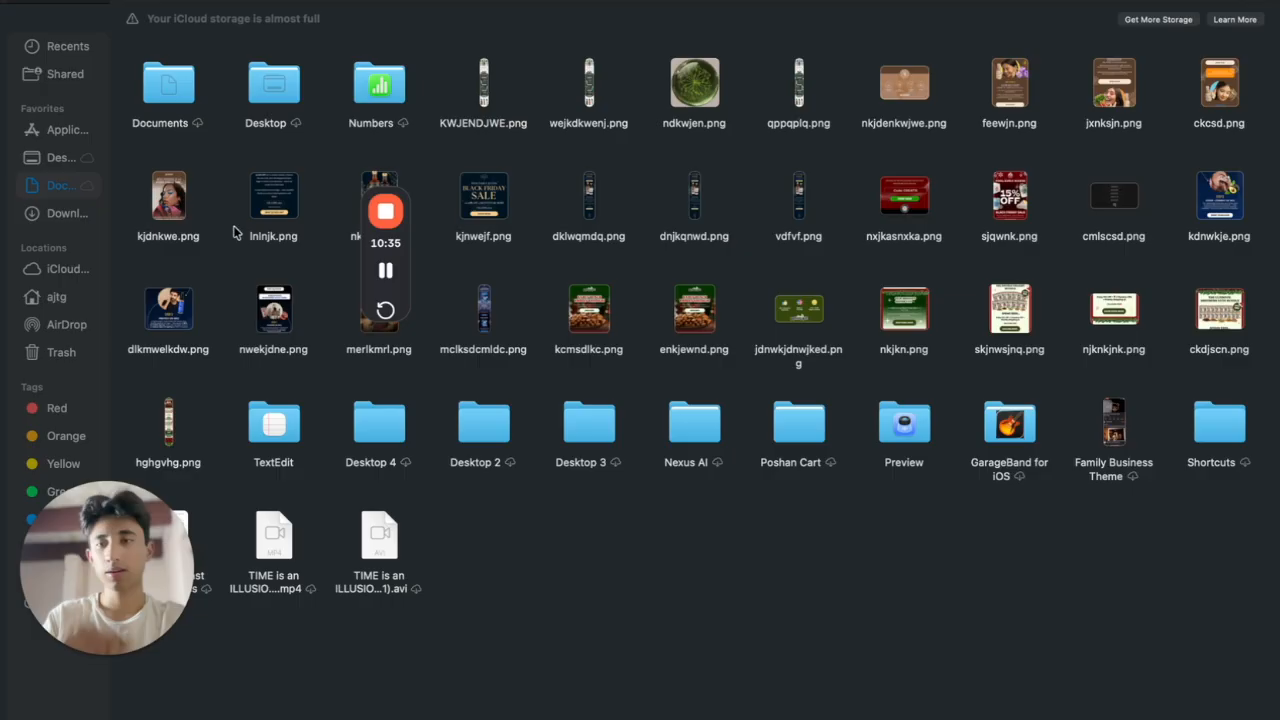
left_click_drag(170, 212, 242, 397)
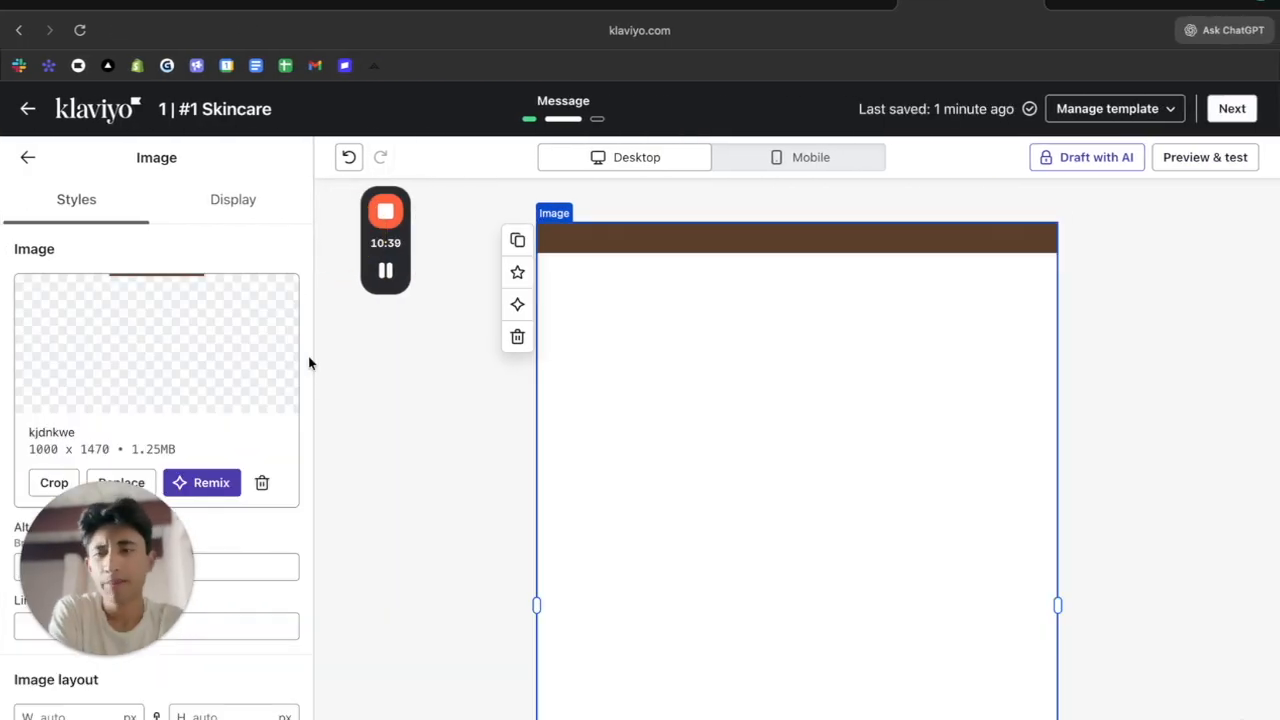
scroll(566, 503, "down", 3)
scroll(566, 503, "up", 3)
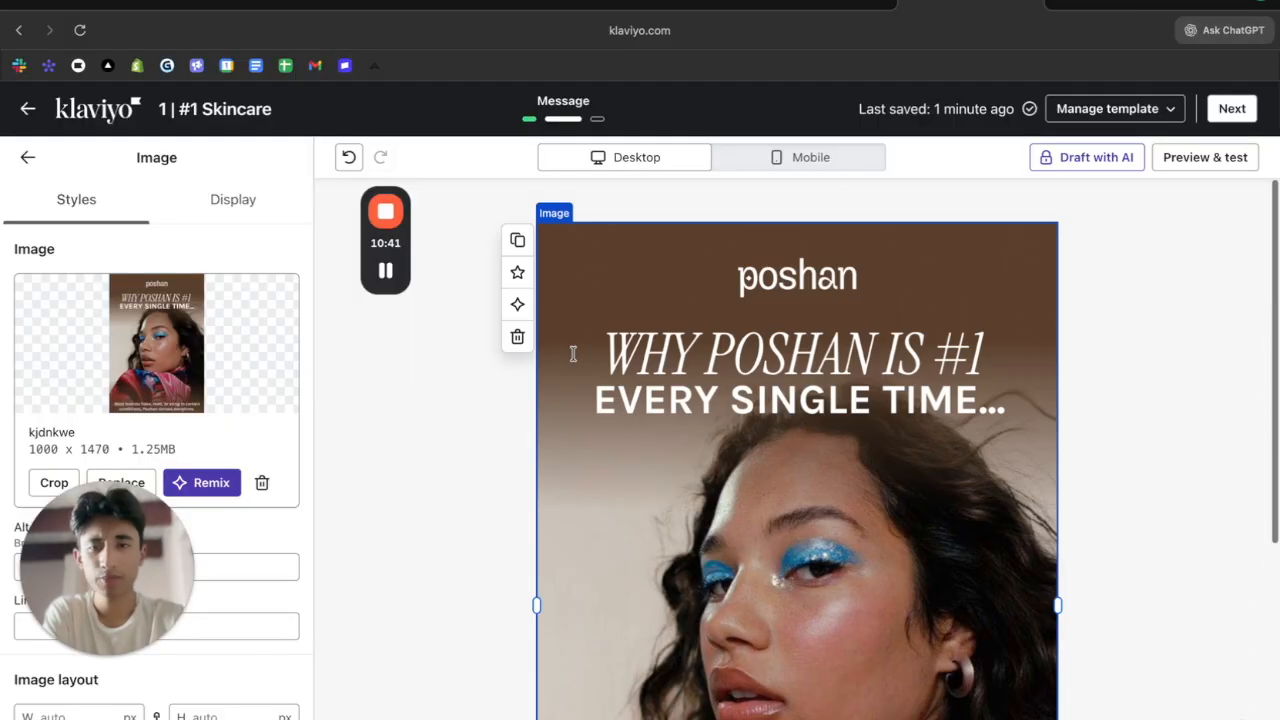
scroll(406, 343, "down", 4)
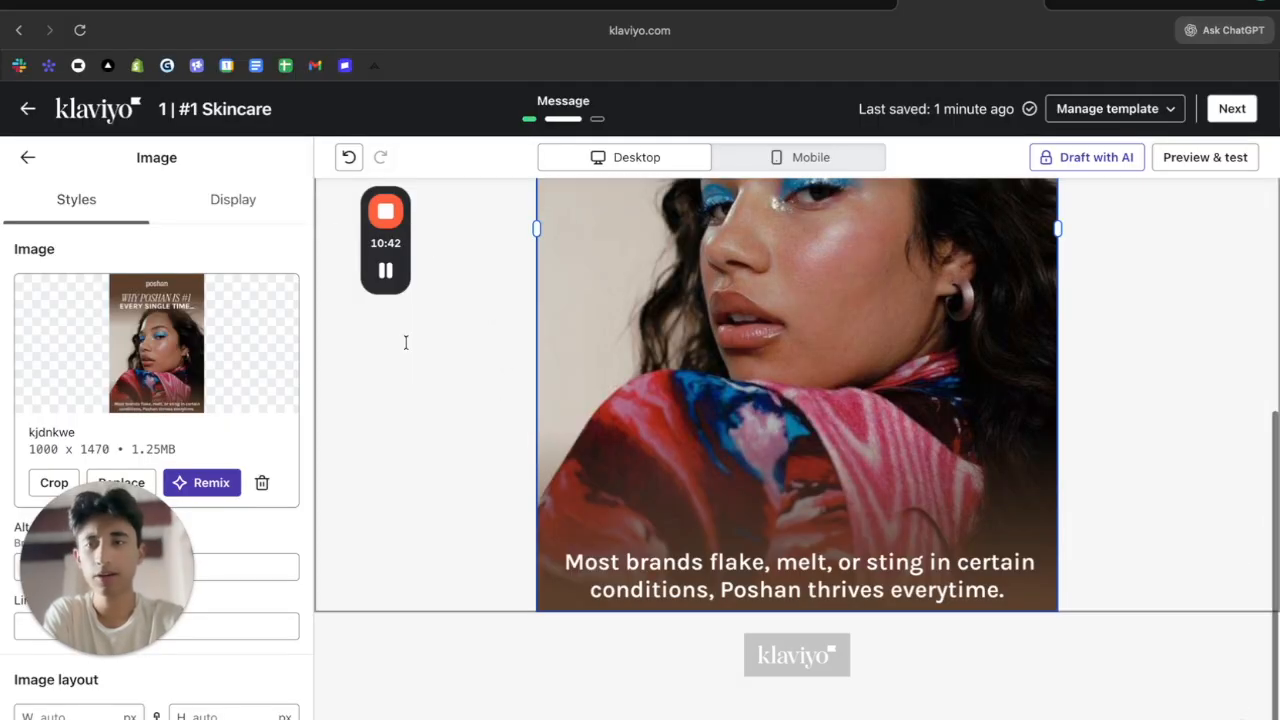
left_click(24, 156)
Add a second Image block below and upload ckcsd.png into it
left_click_drag(595, 480, 676, 502)
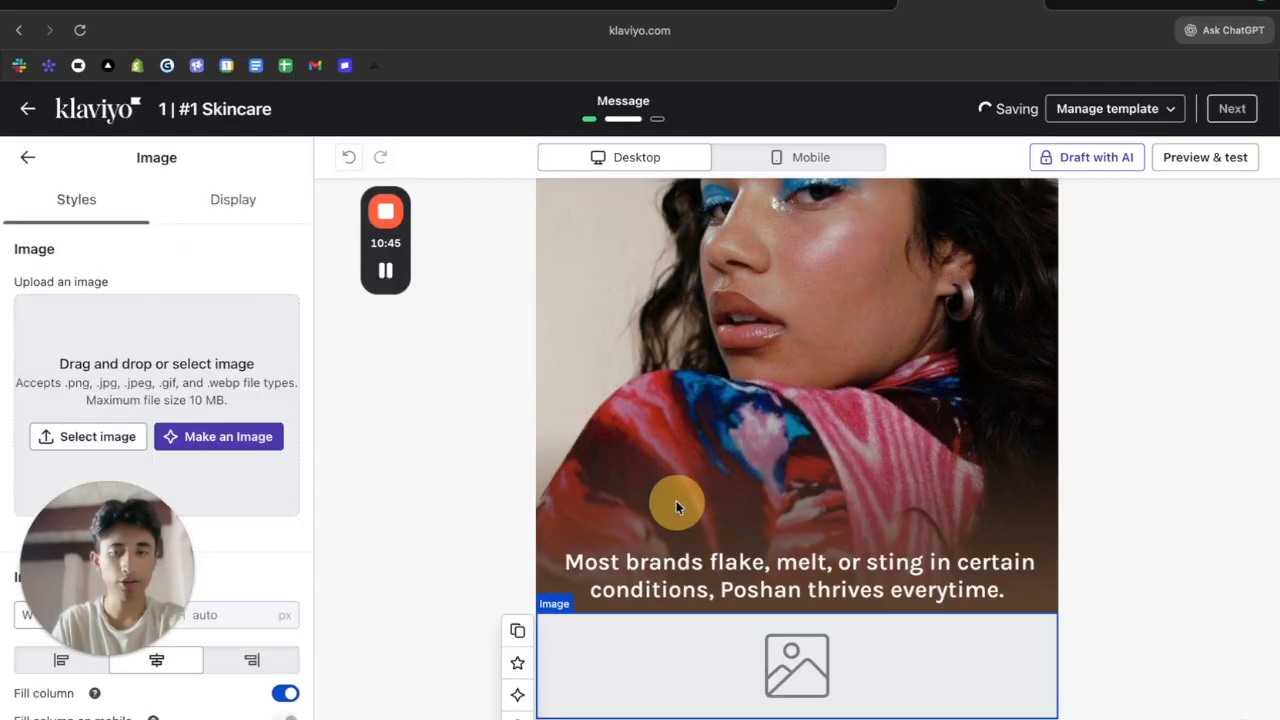
key("super+Tab")
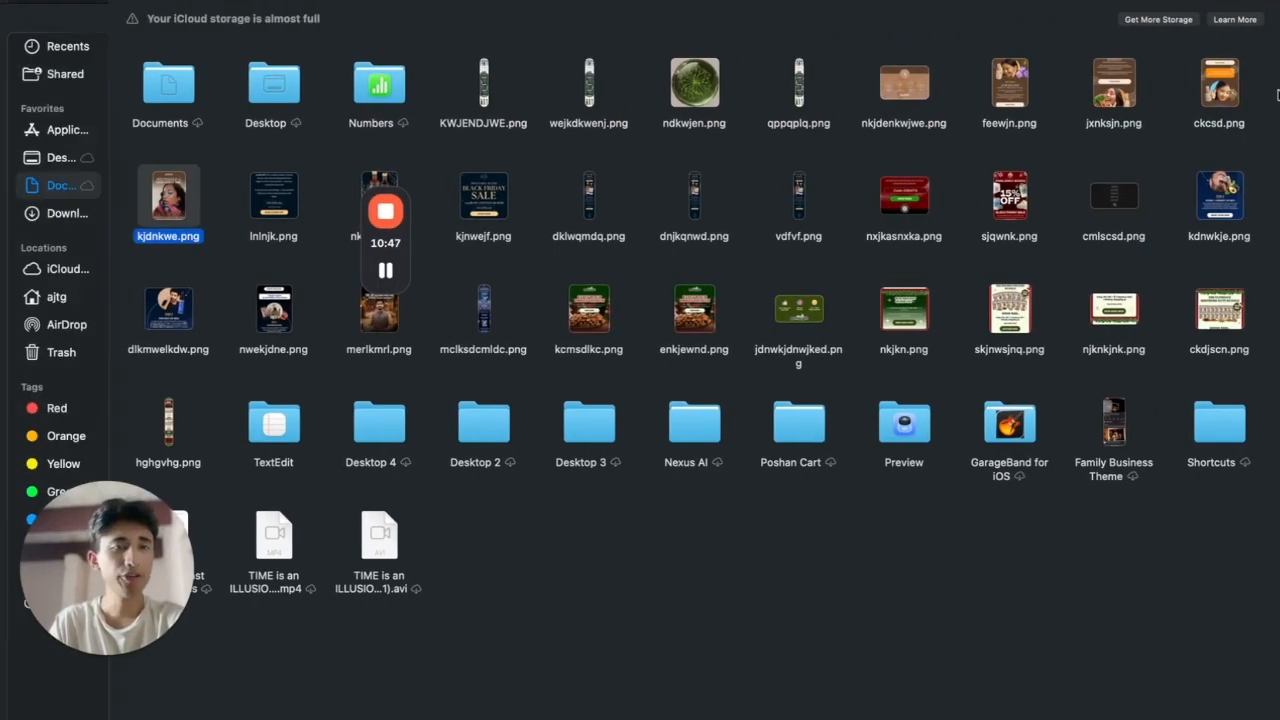
left_click_drag(1222, 92, 1230, 502)
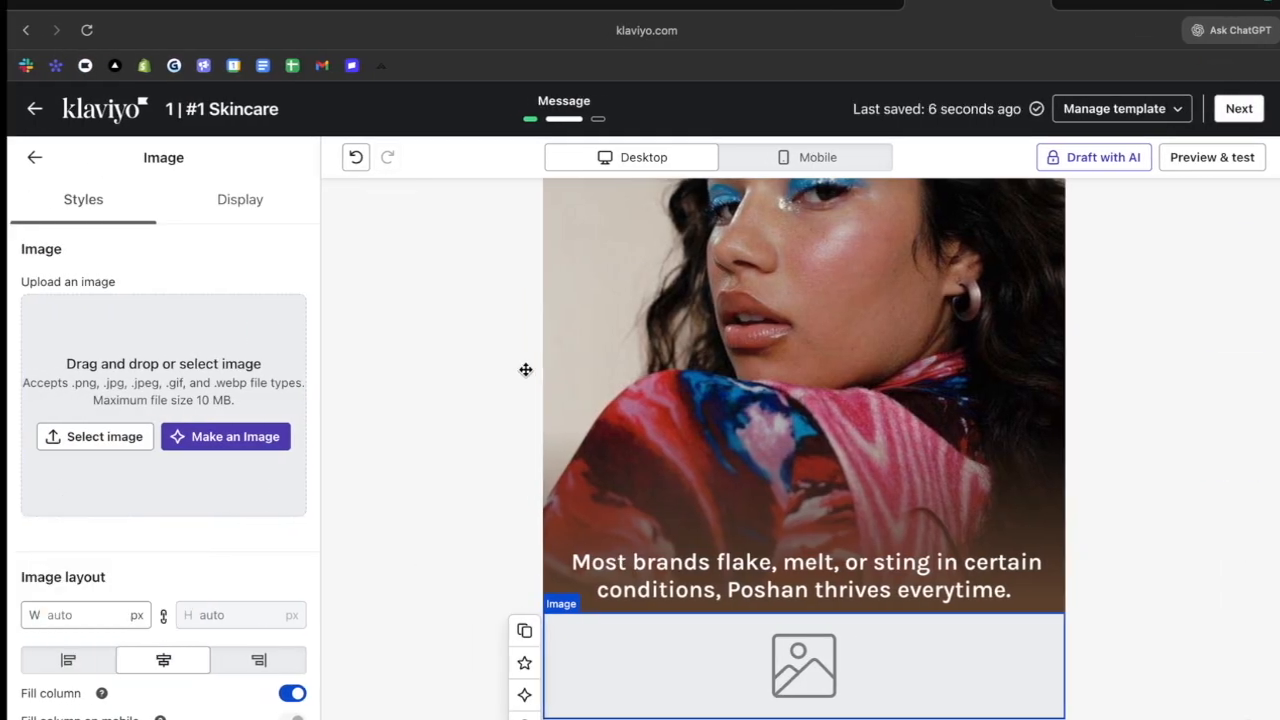
key("super+Tab")
left_click_drag(1229, 97, 190, 450)
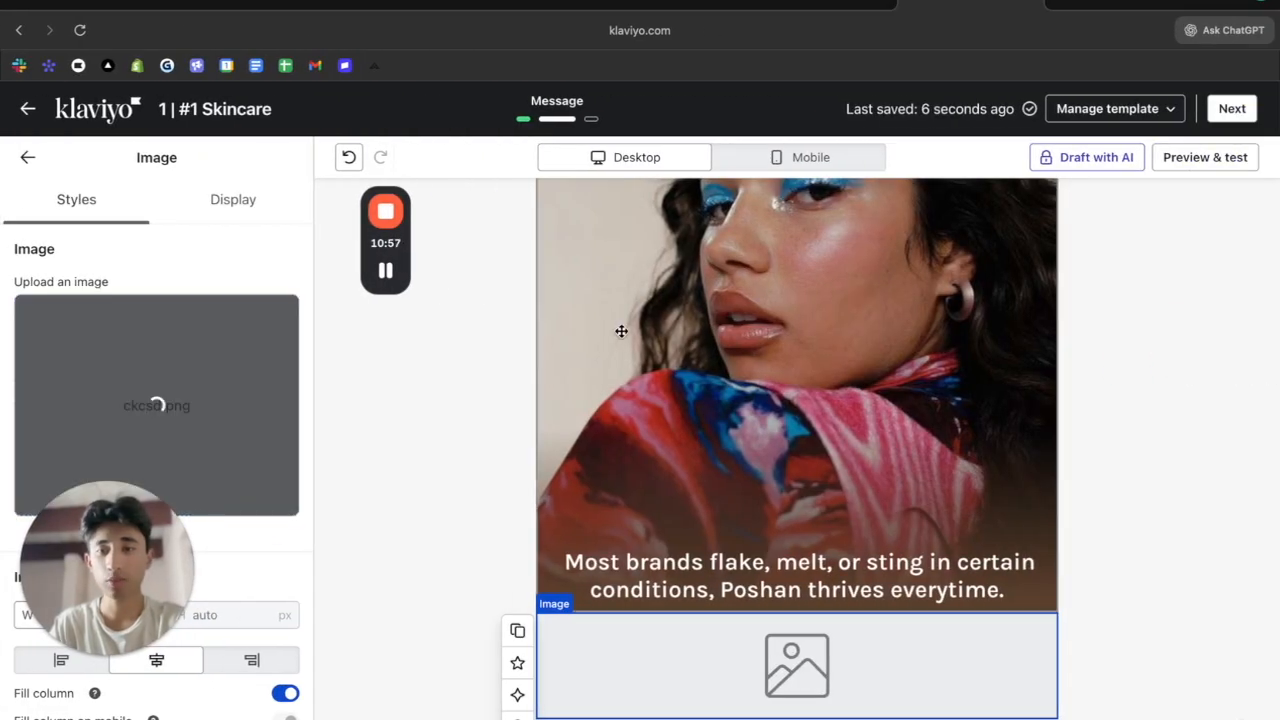
Add another empty Image block at the bottom and open its image library
scroll(624, 350, "down", 2)
left_click(27, 157)
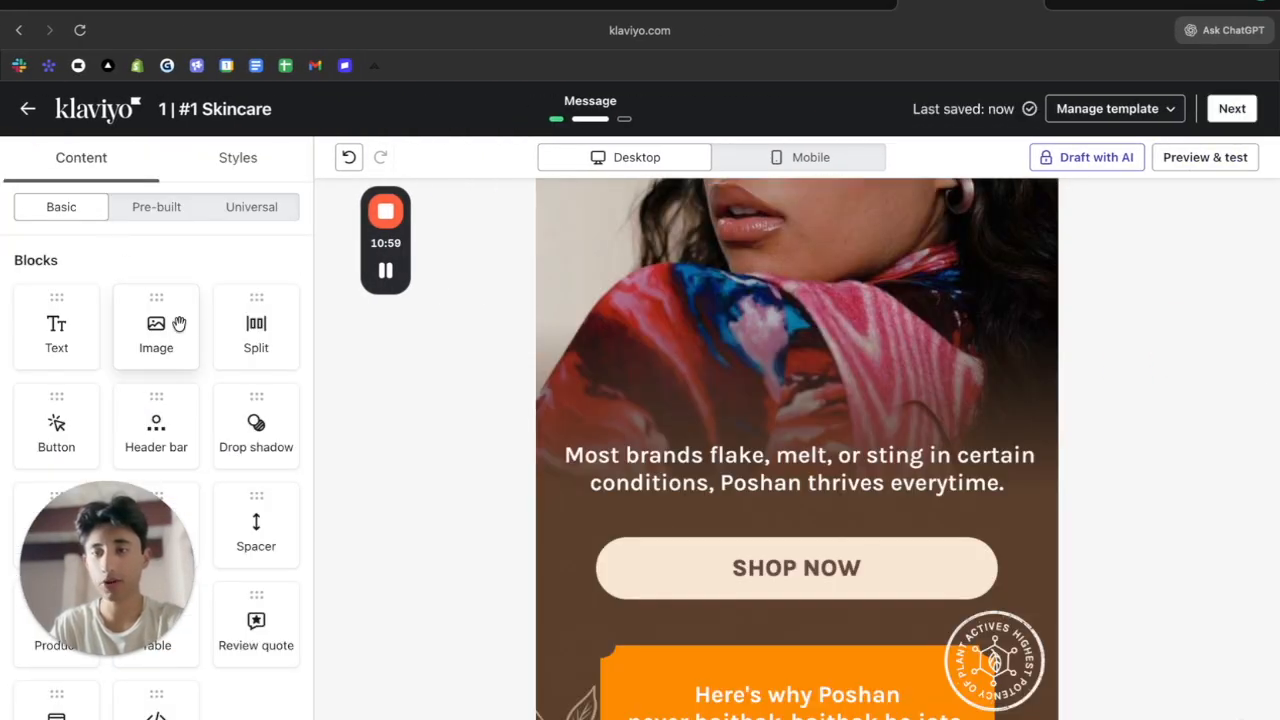
scroll(797, 450, "down", 5)
left_click_drag(178, 320, 553, 592)
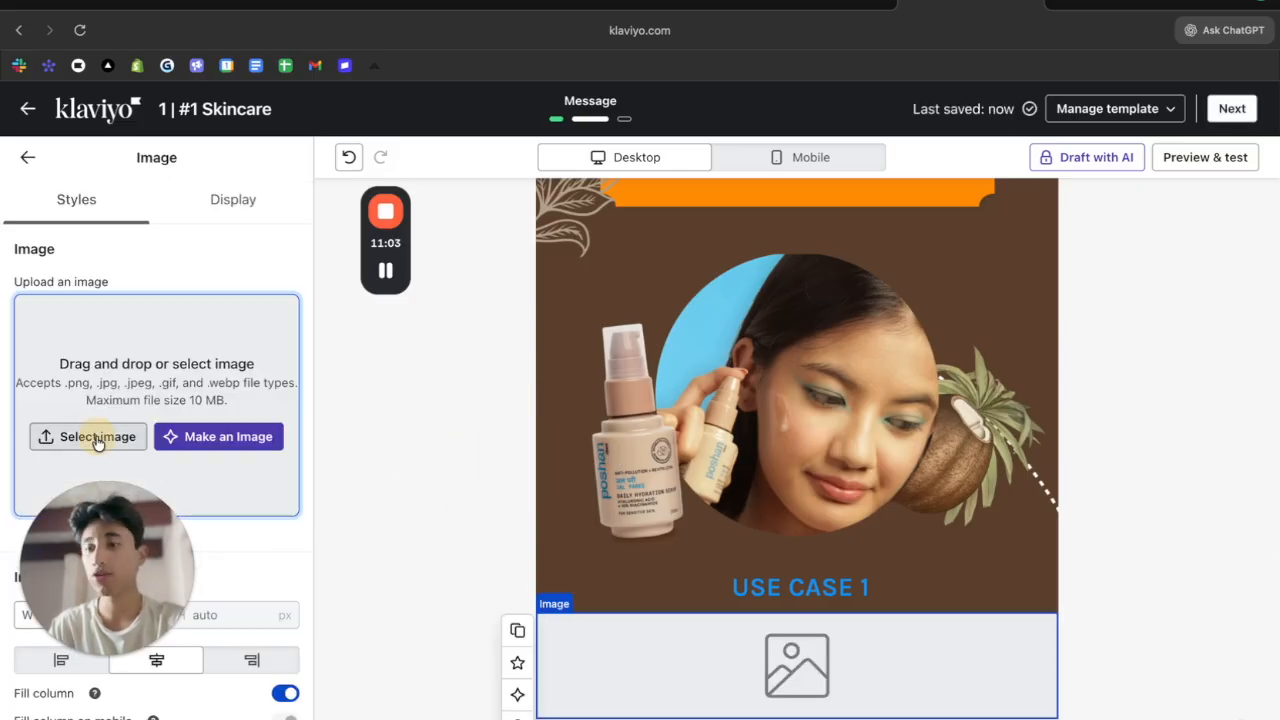
left_click(95, 437)
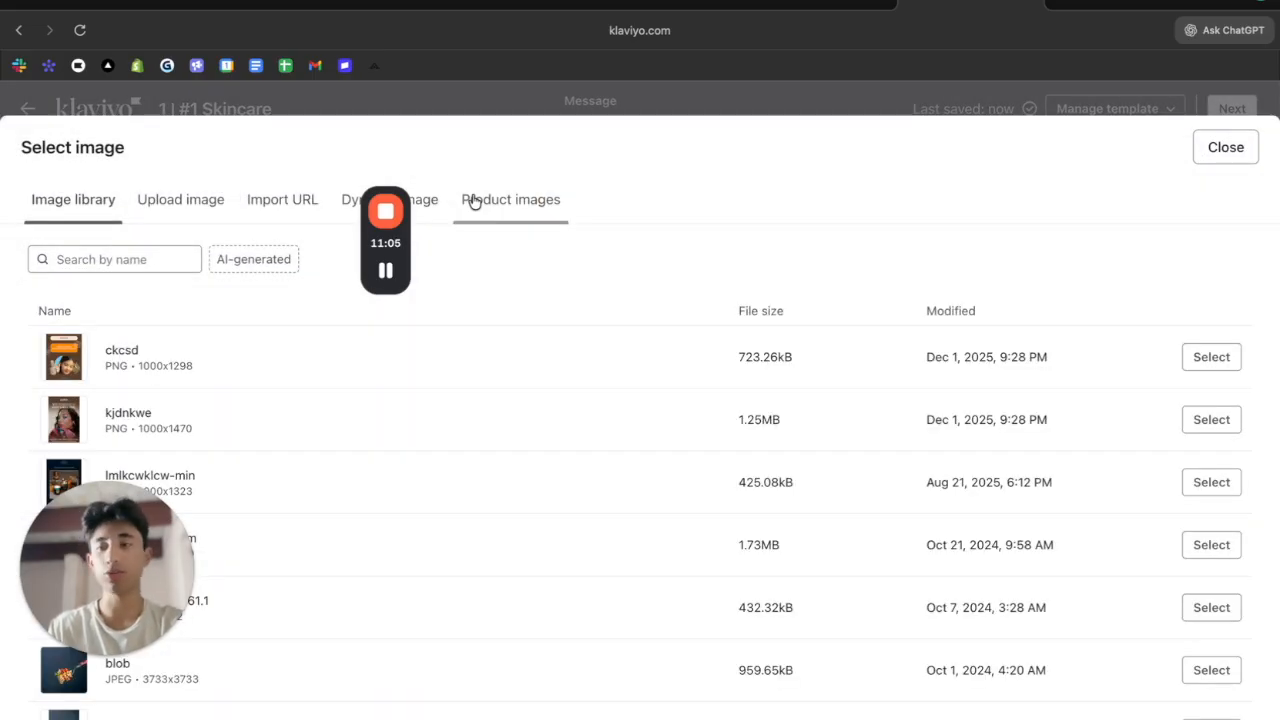
Close the image library and fill the empty block with the Black Friday discount-code image
scroll(580, 500, "down", 5)
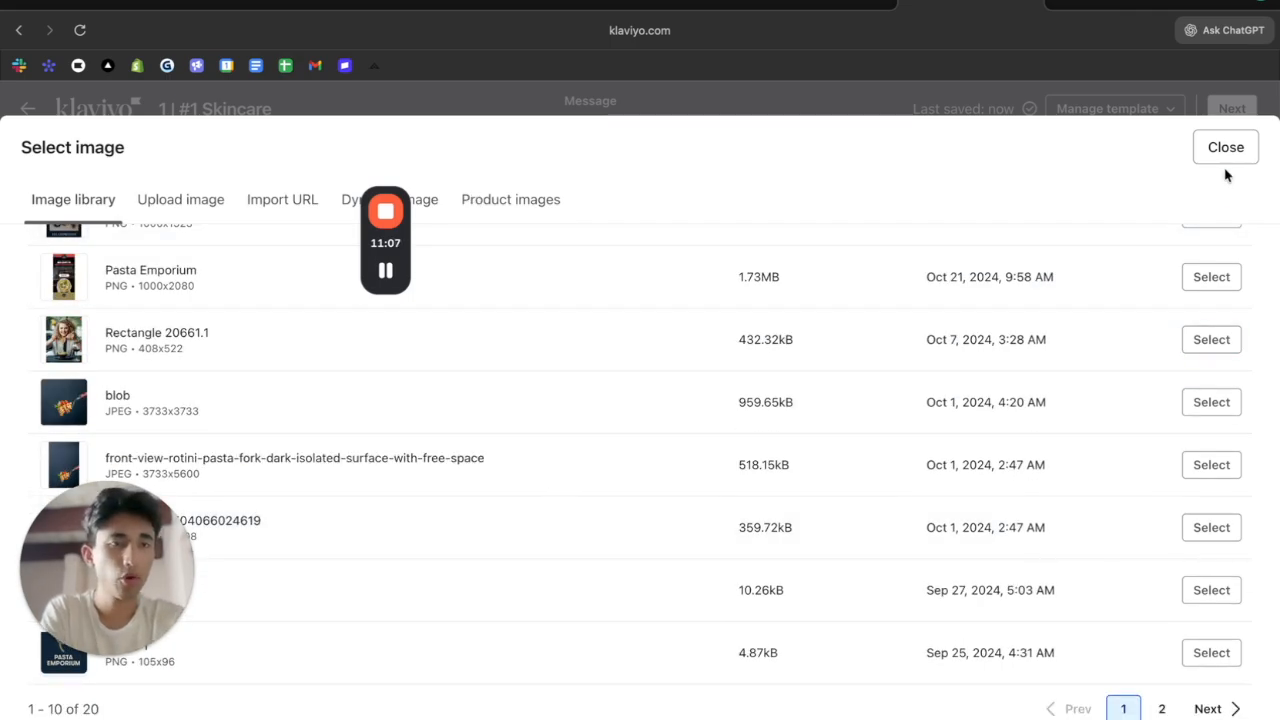
left_click(1226, 150)
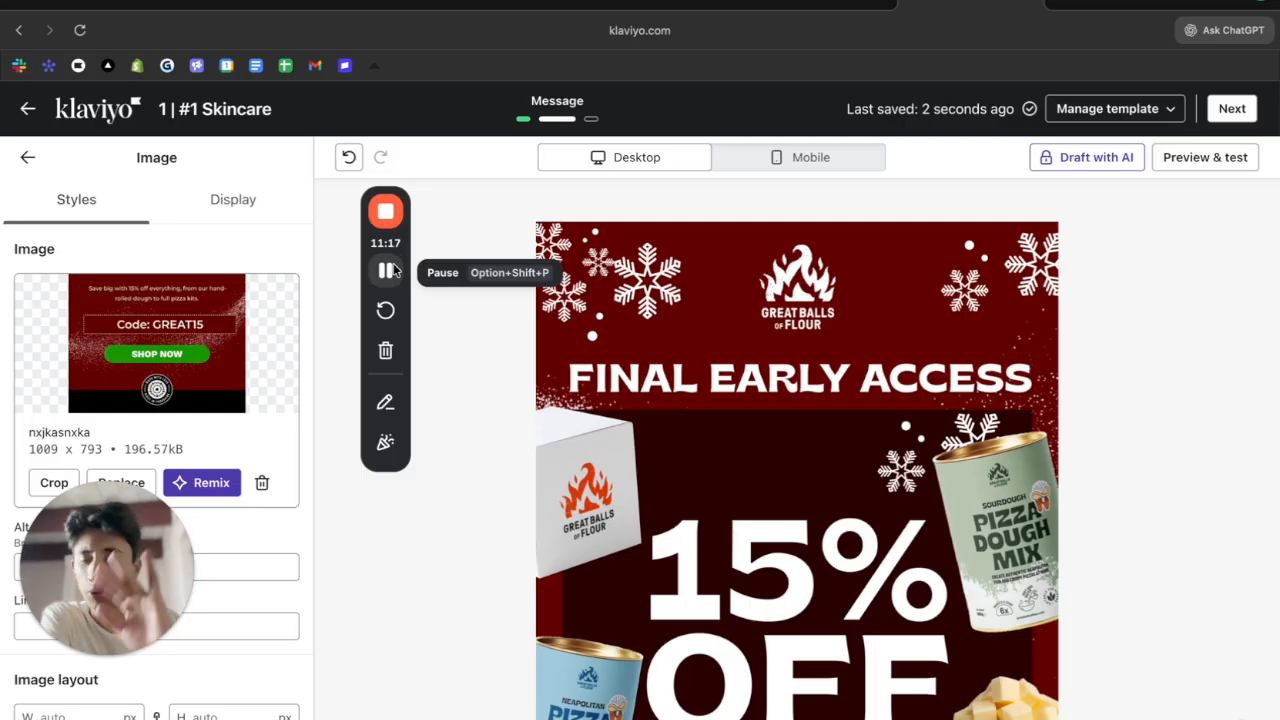
left_click(385, 270)
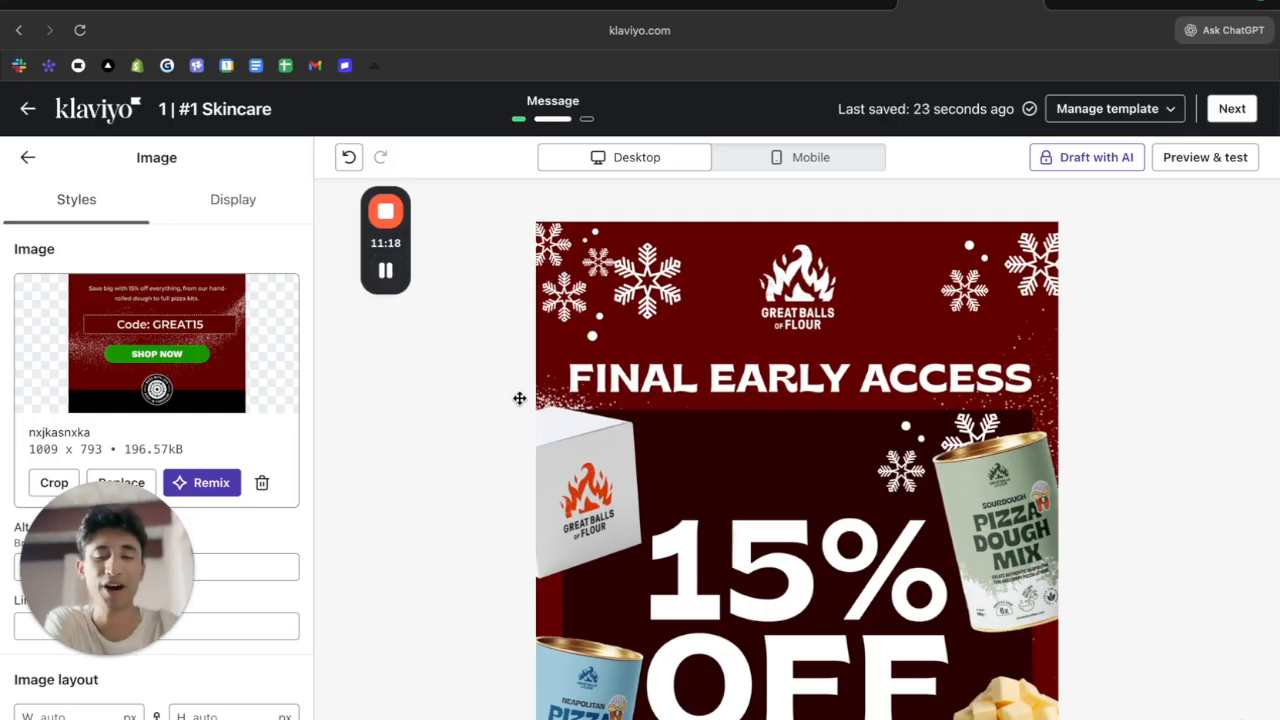
Scroll through the finished Black Friday email, then switch to the greatballsofflour.com tab
scroll(588, 303, "down", 10)
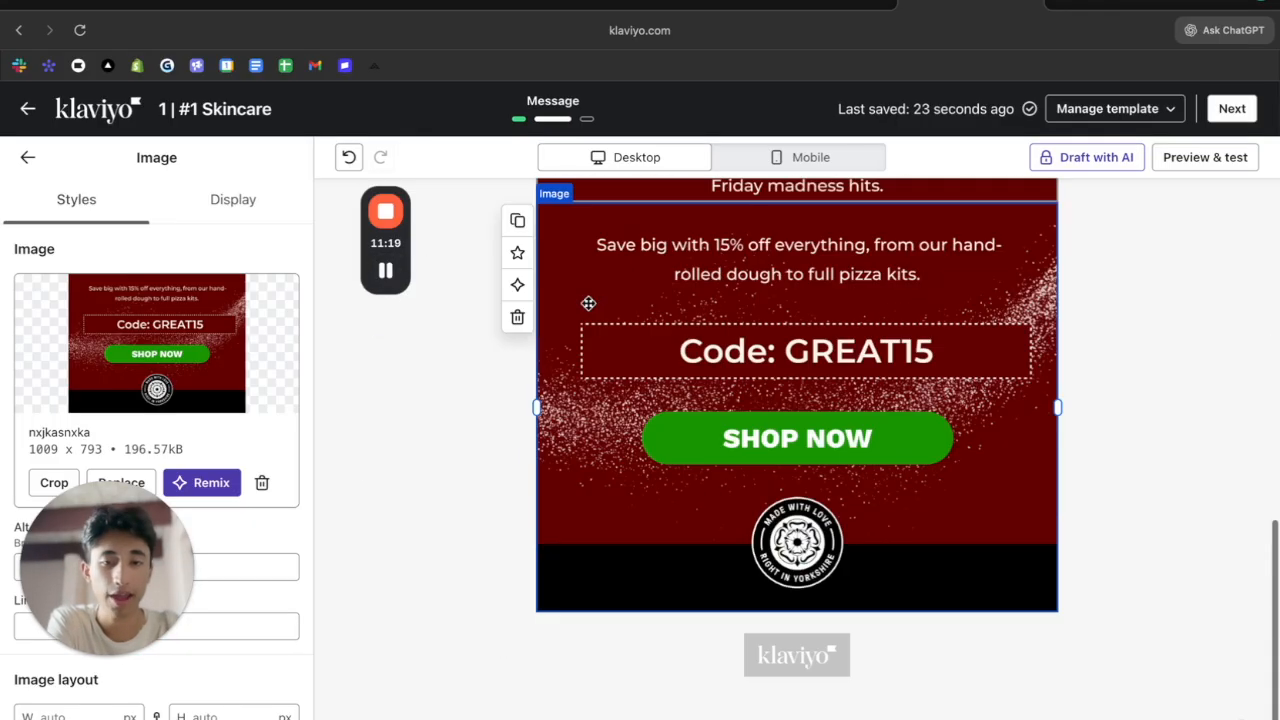
scroll(588, 303, "up", 10)
scroll(797, 400, "down", 10)
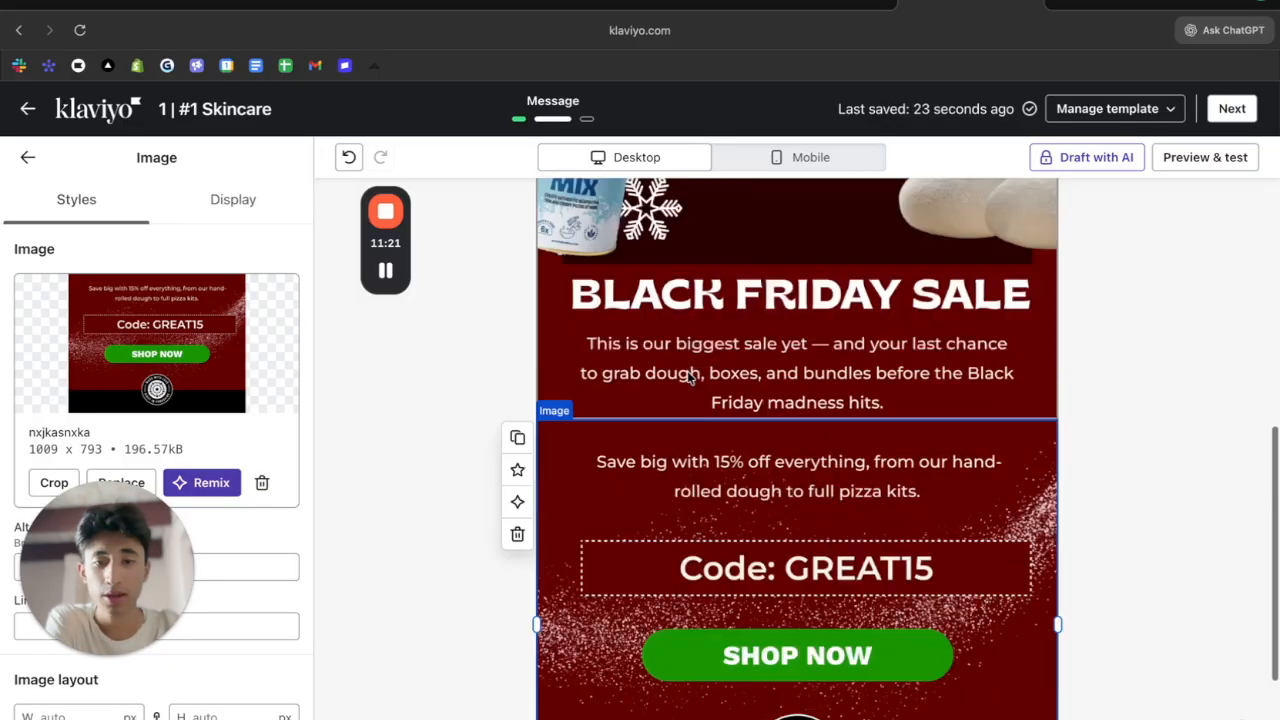
left_click(1100, 9)
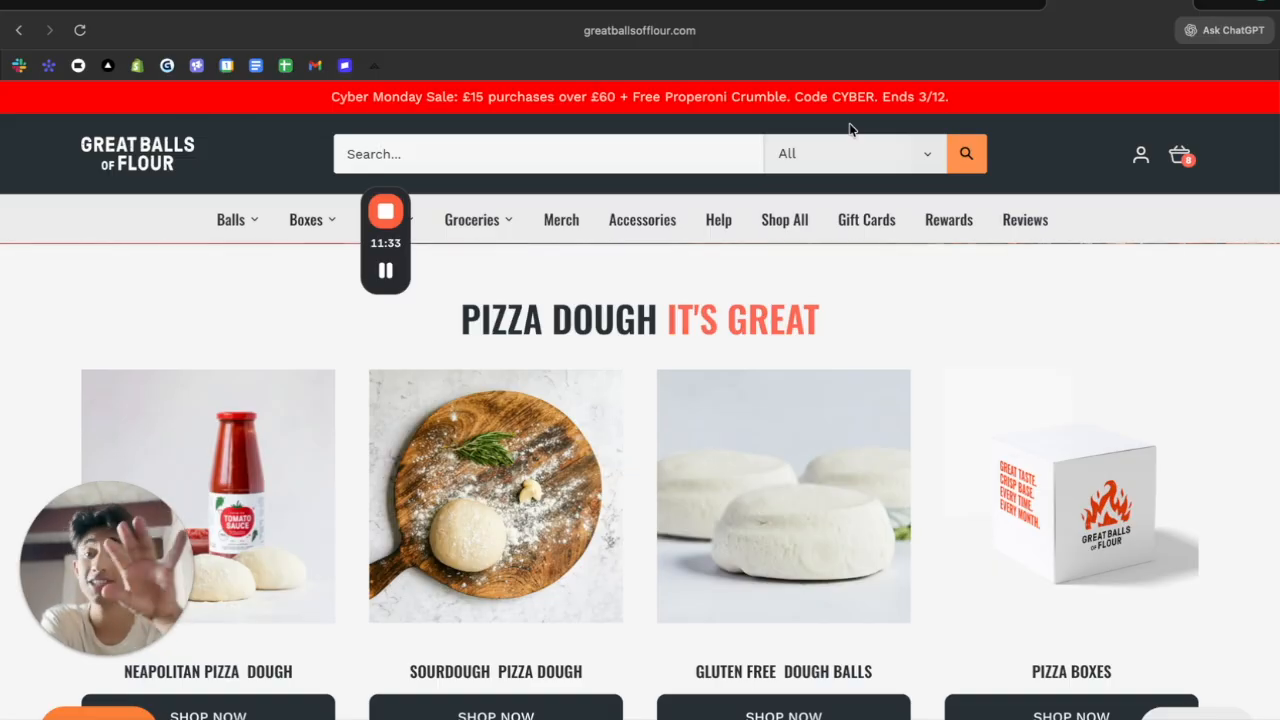
Open Balls > Browse Everything, copy the collection page URL, and return to Klaviyo
scroll(611, 537, "down", 10)
scroll(611, 537, "up", 10)
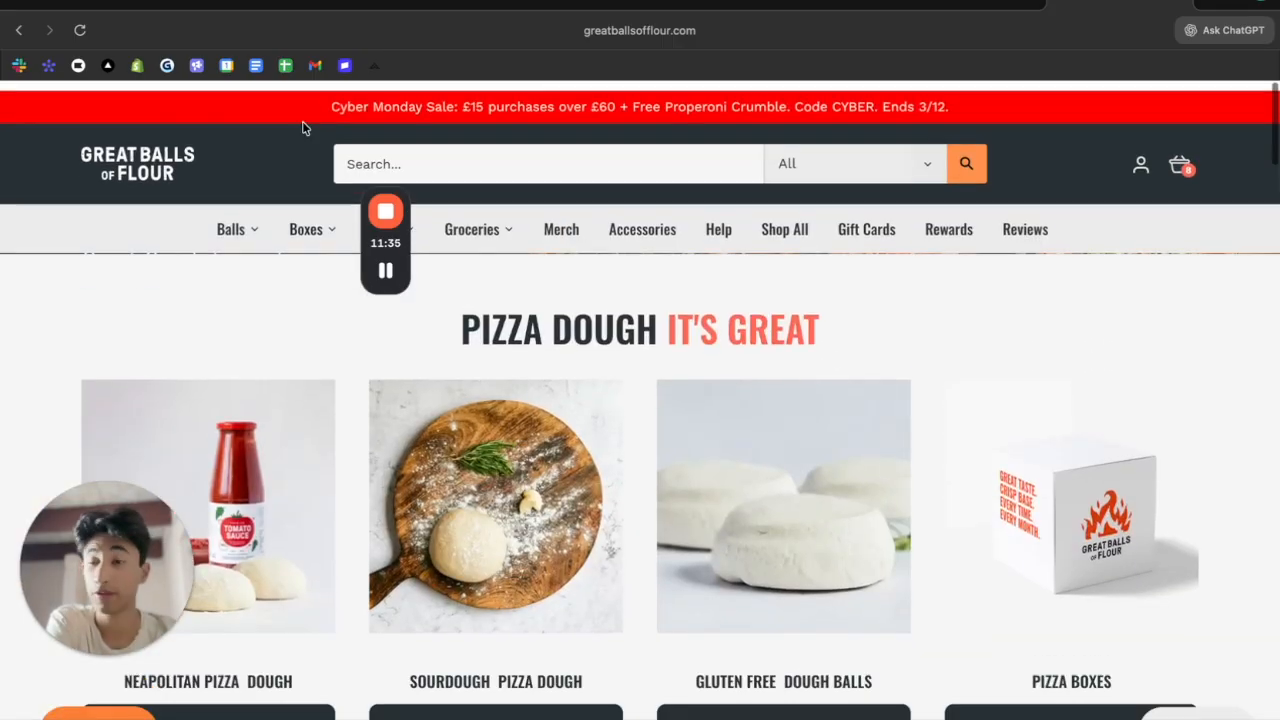
mouse_move(223, 217)
left_click(187, 272)
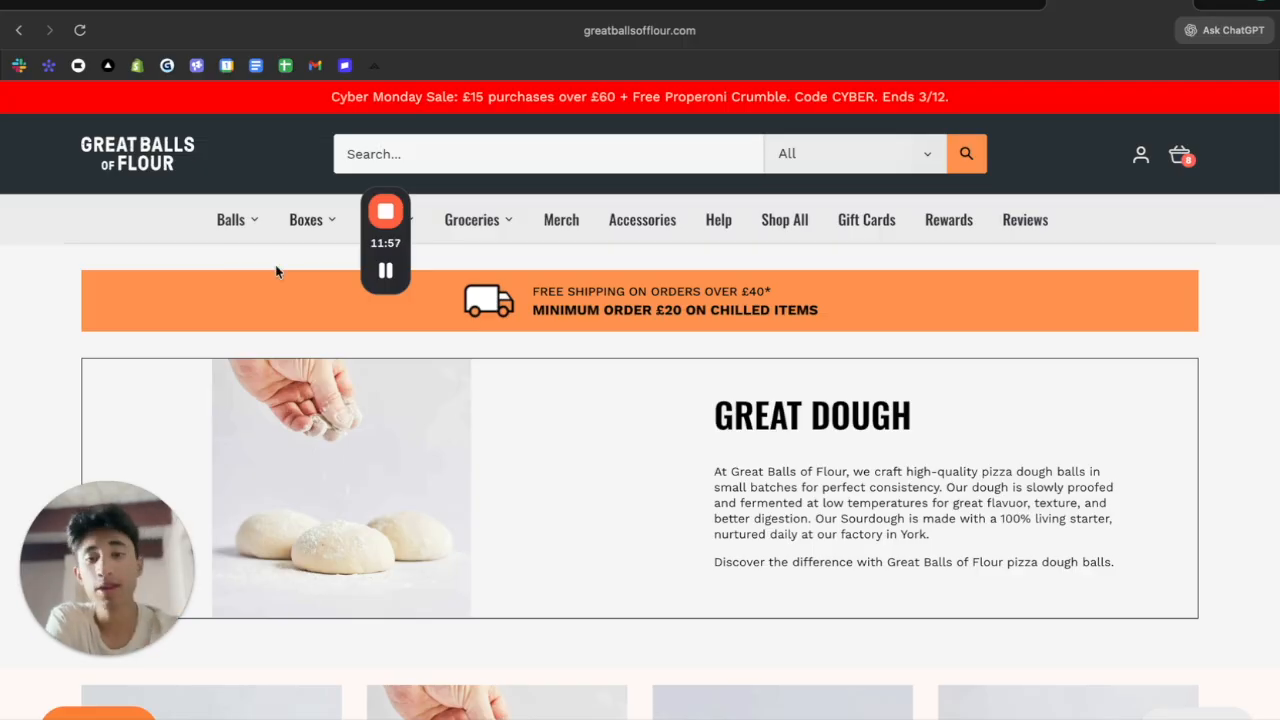
scroll(295, 268, "down", 5)
left_click(726, 30)
key("ctrl+c")
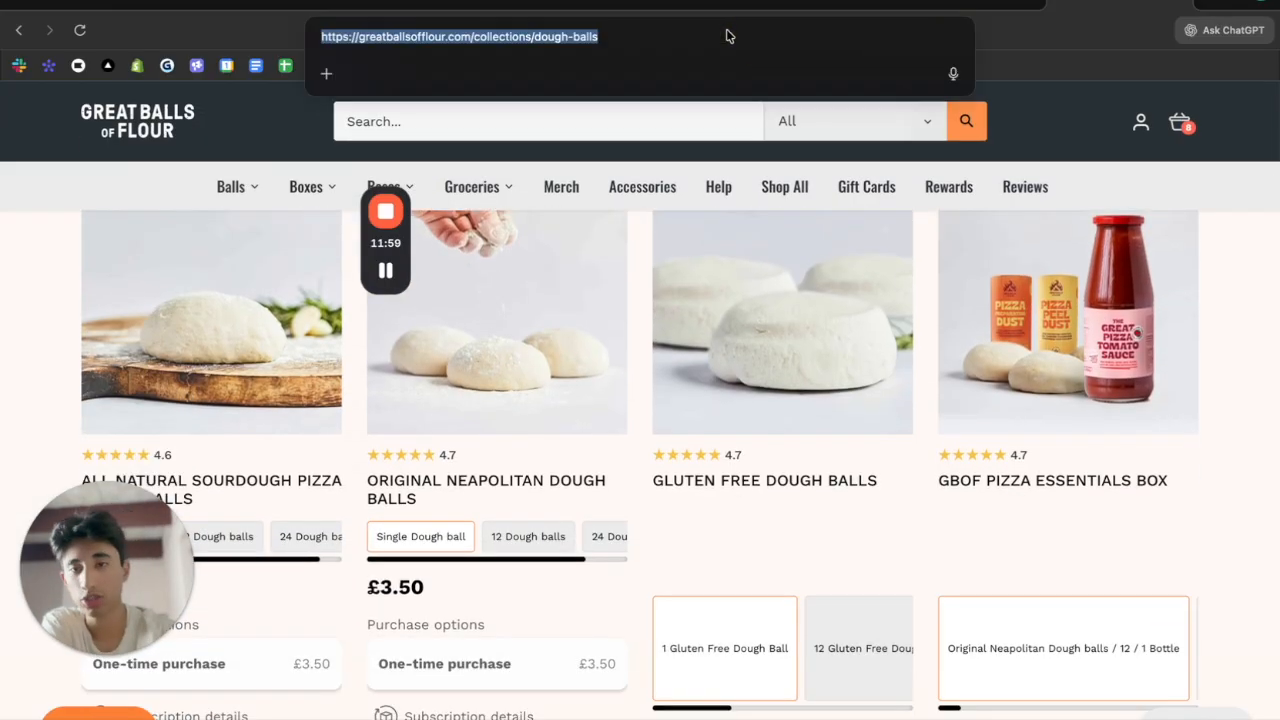
key("ctrl+Tab")
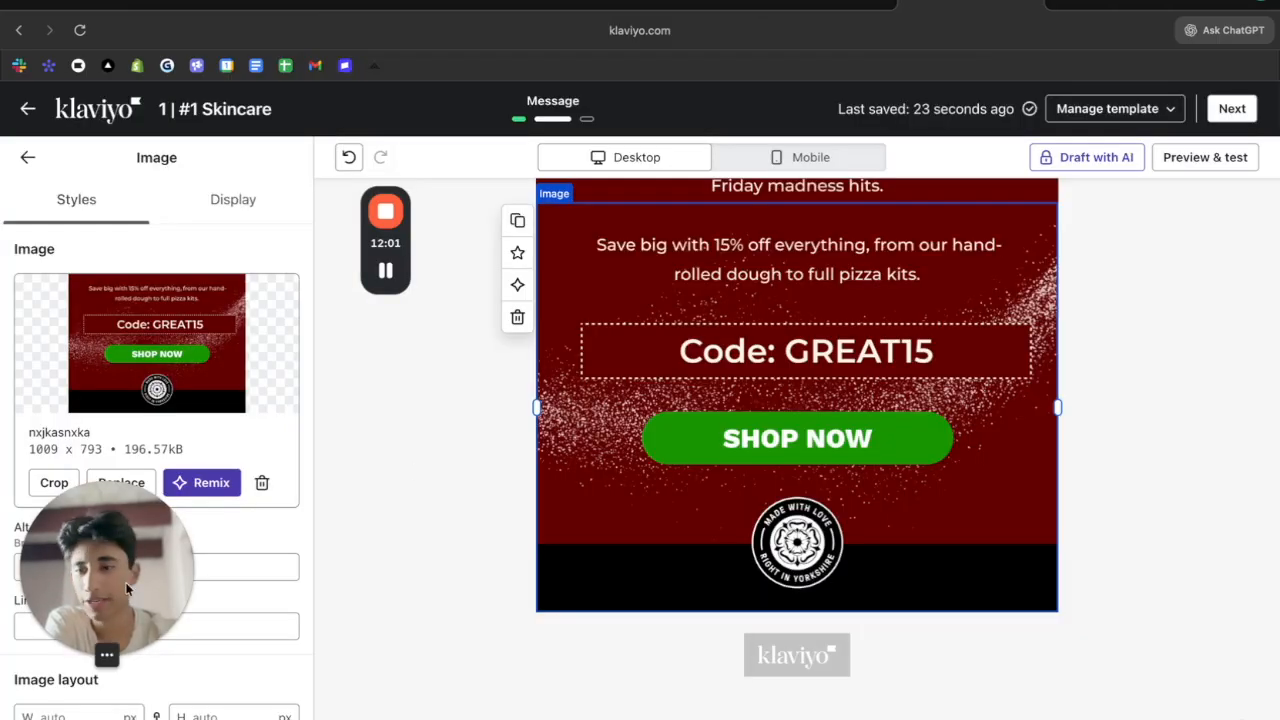
Paste the dough-balls collection URL as the link on the Code: GREAT15 and 15% OFF images
left_click(222, 625)
key("ctrl+v")
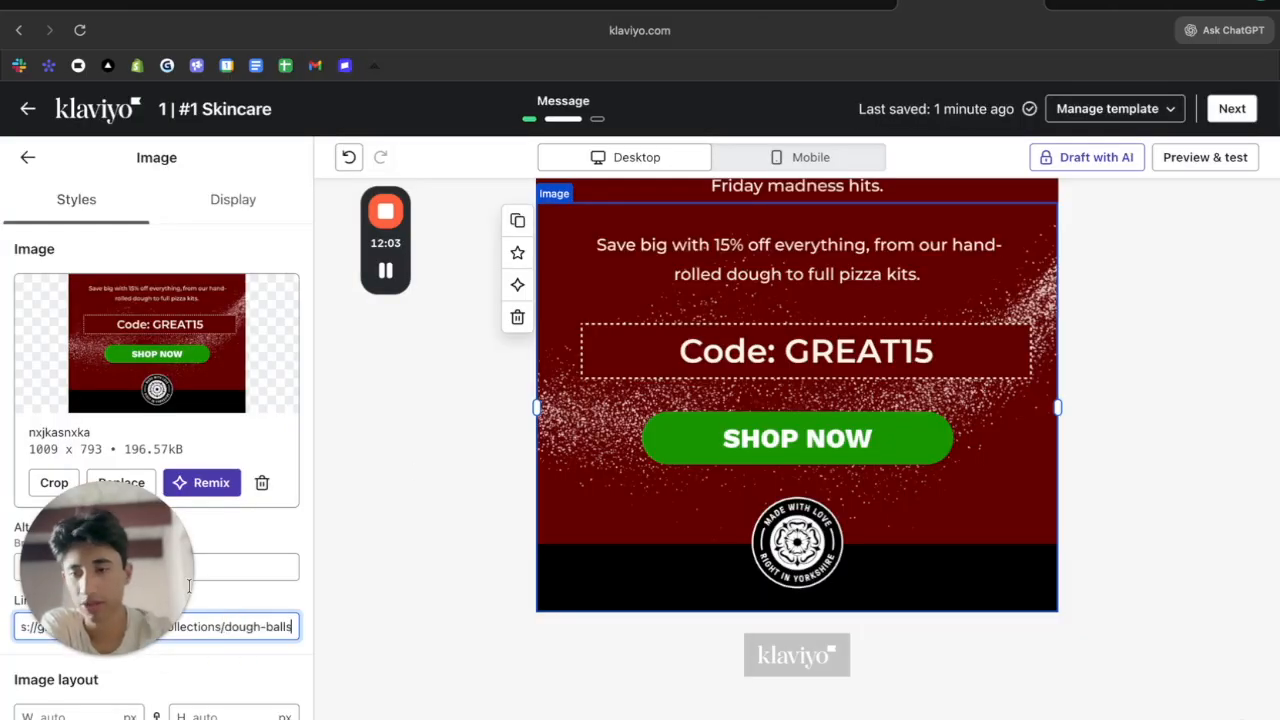
left_click(303, 641)
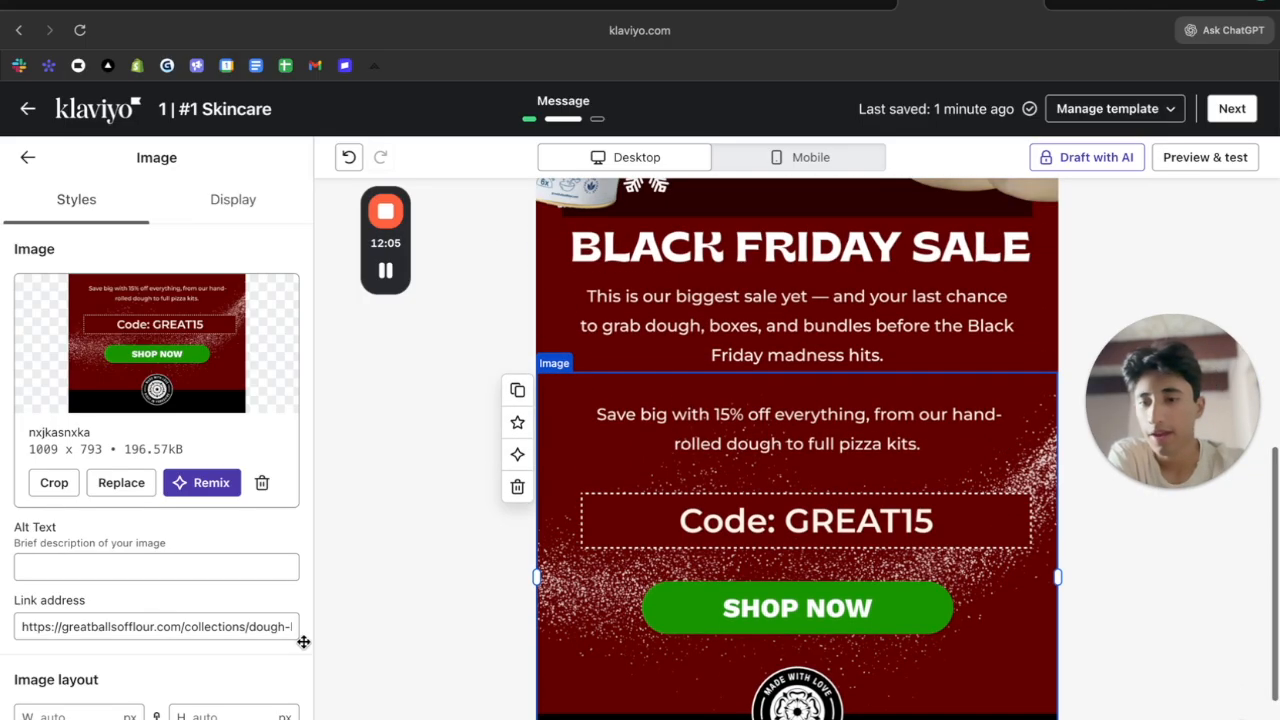
scroll(700, 450, "up", 5)
left_click(643, 467)
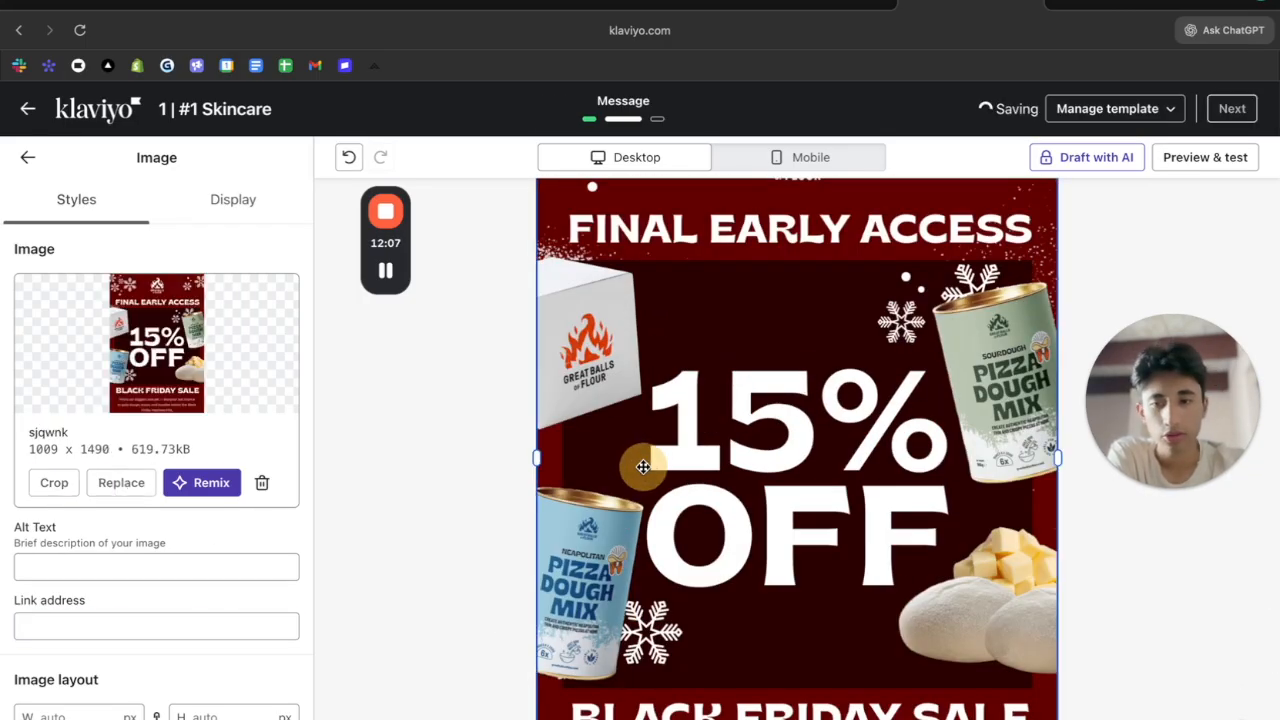
left_click(243, 617)
key("ctrl+v")
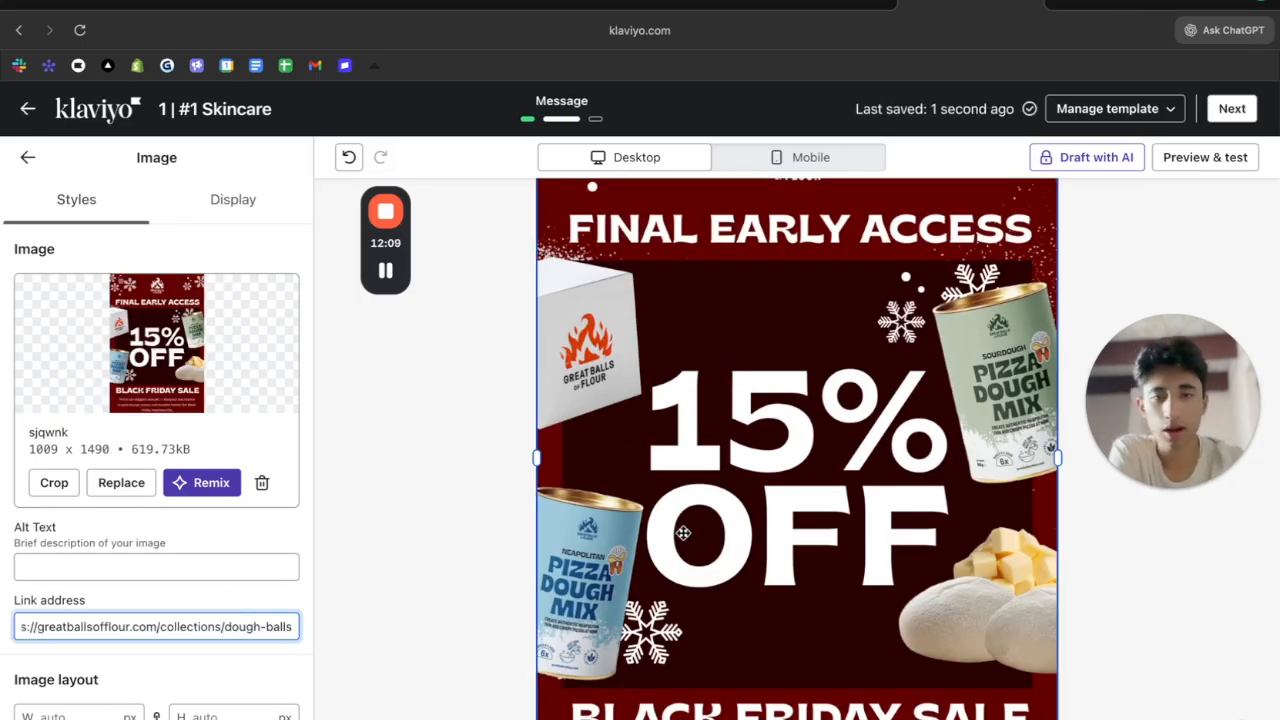
left_click(1237, 277)
left_click_drag(1110, 340, 60, 539)
scroll(672, 463, "up", 3)
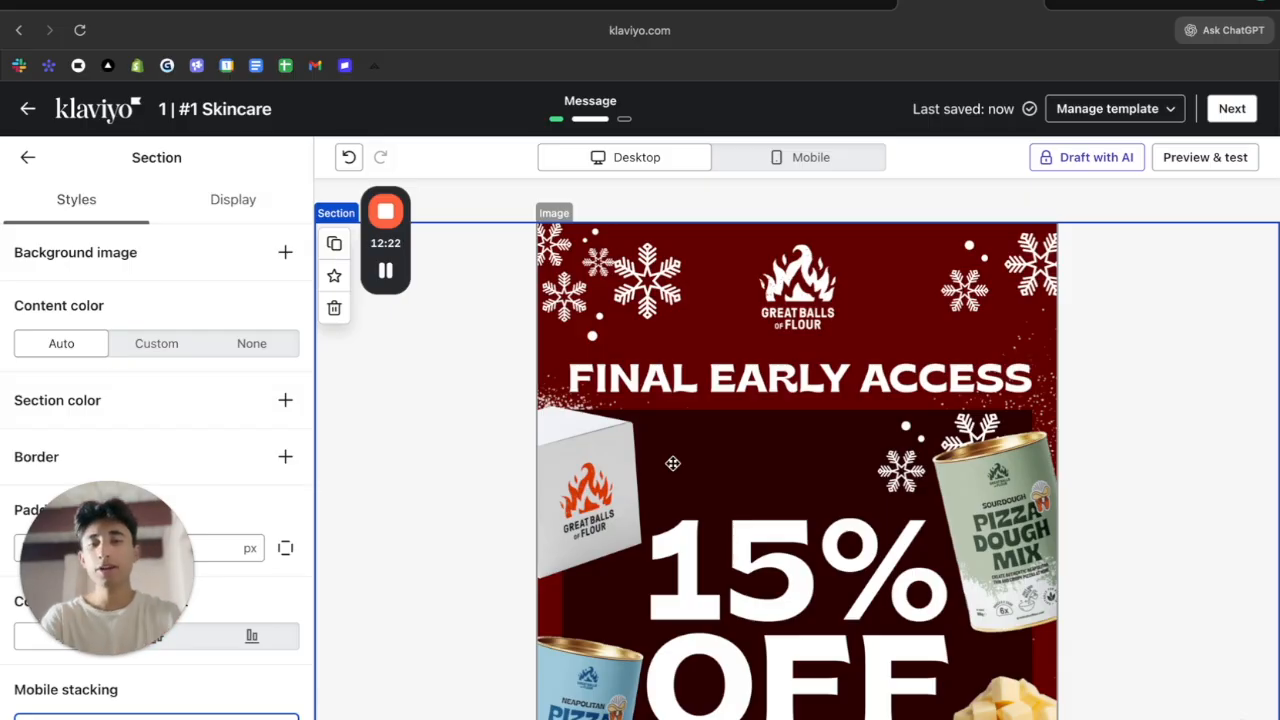
Review the finished email layout and return to the content blocks list
scroll(672, 463, "down", 3)
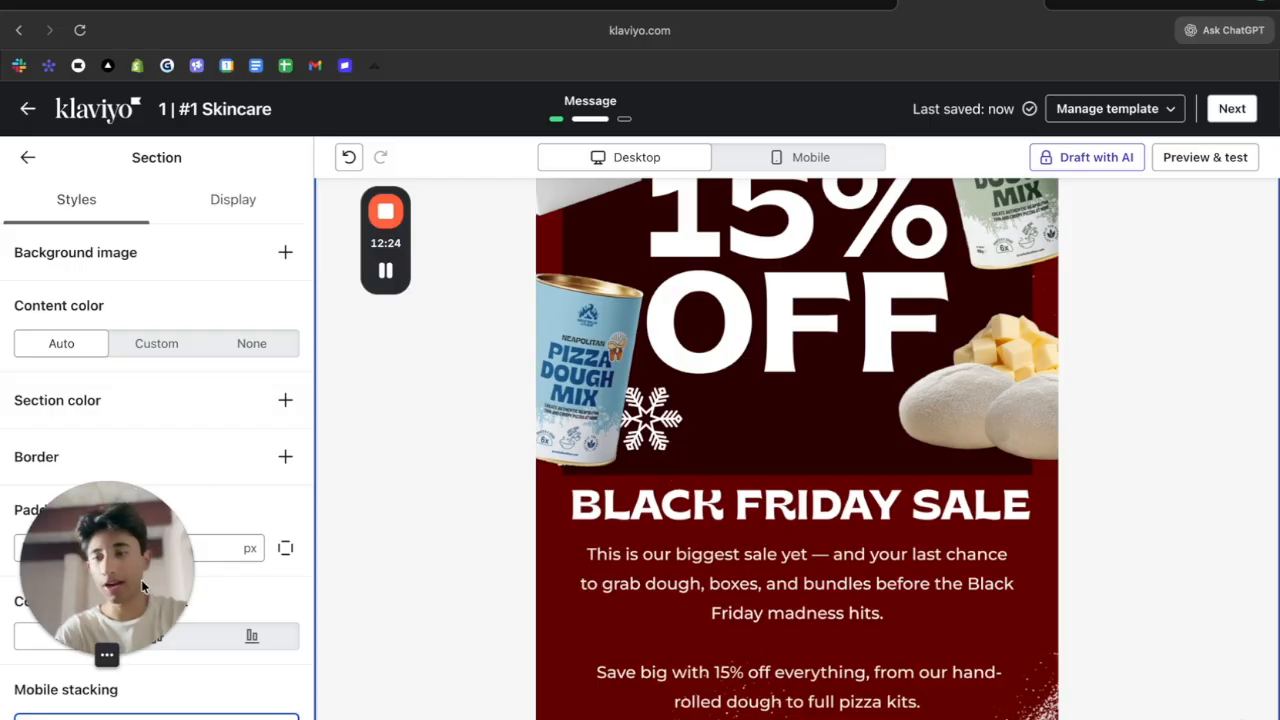
left_click_drag(141, 581, 436, 433)
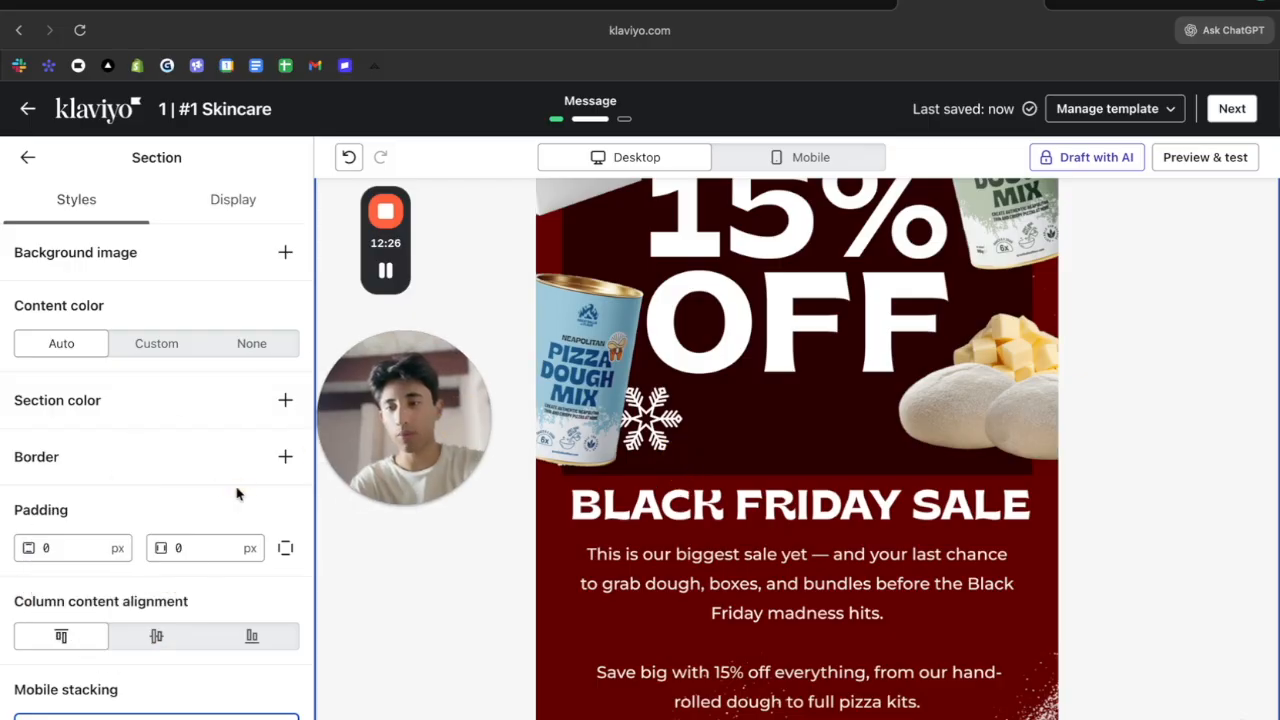
scroll(237, 488, "down", 1)
scroll(237, 488, "up", 1)
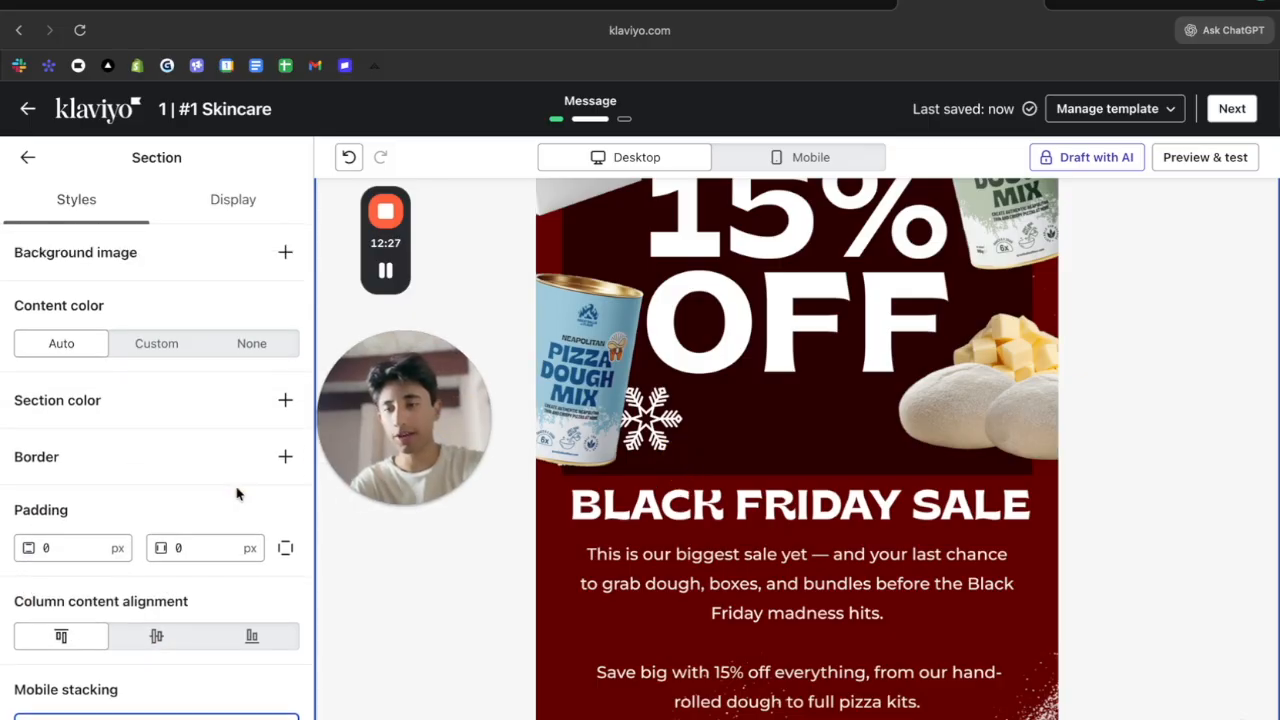
left_click(28, 155)
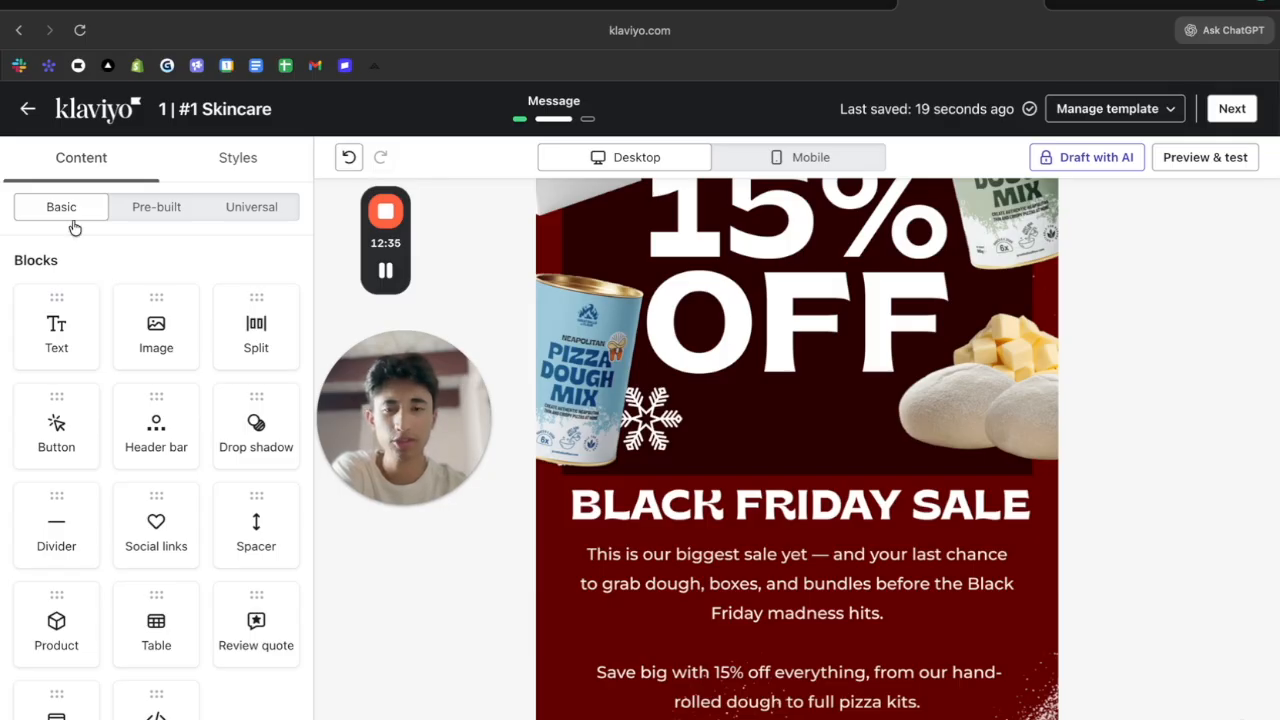
Inspect the bottom image block, then continue with Next to the Email message settings
scroll(591, 318, "up", 4)
scroll(591, 318, "down", 8)
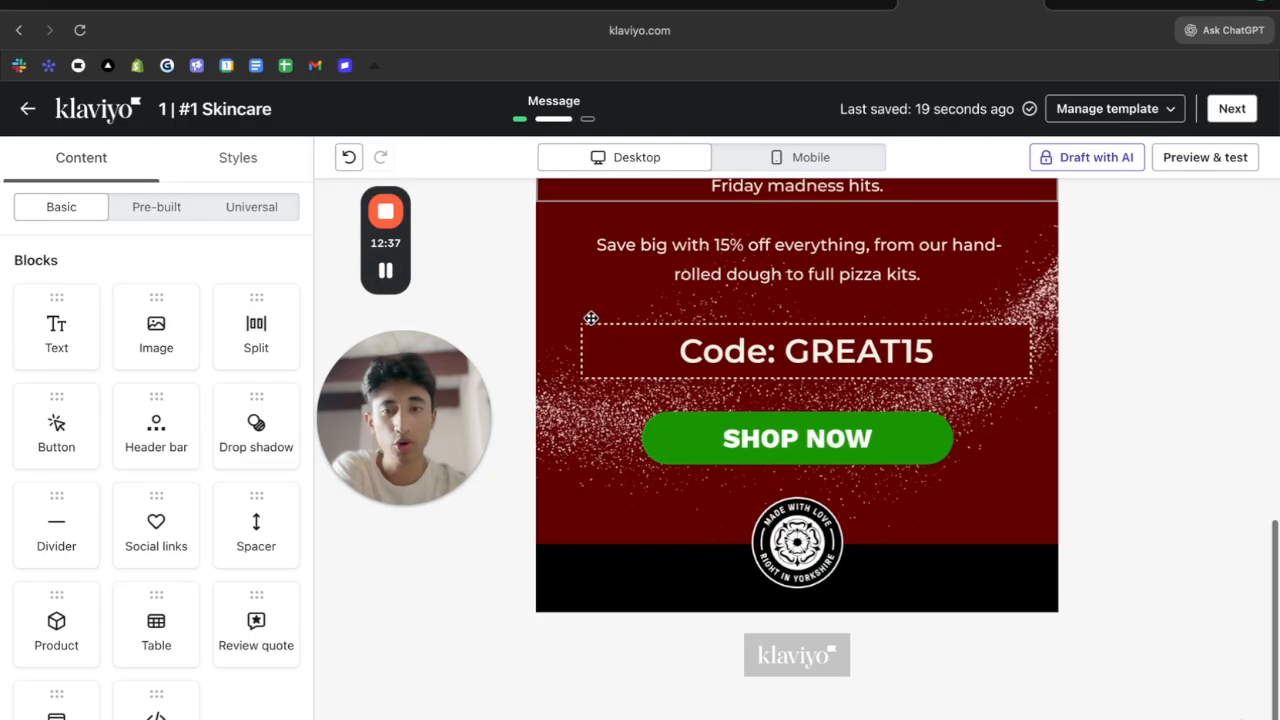
scroll(591, 318, "up", 5)
scroll(591, 318, "up", 3)
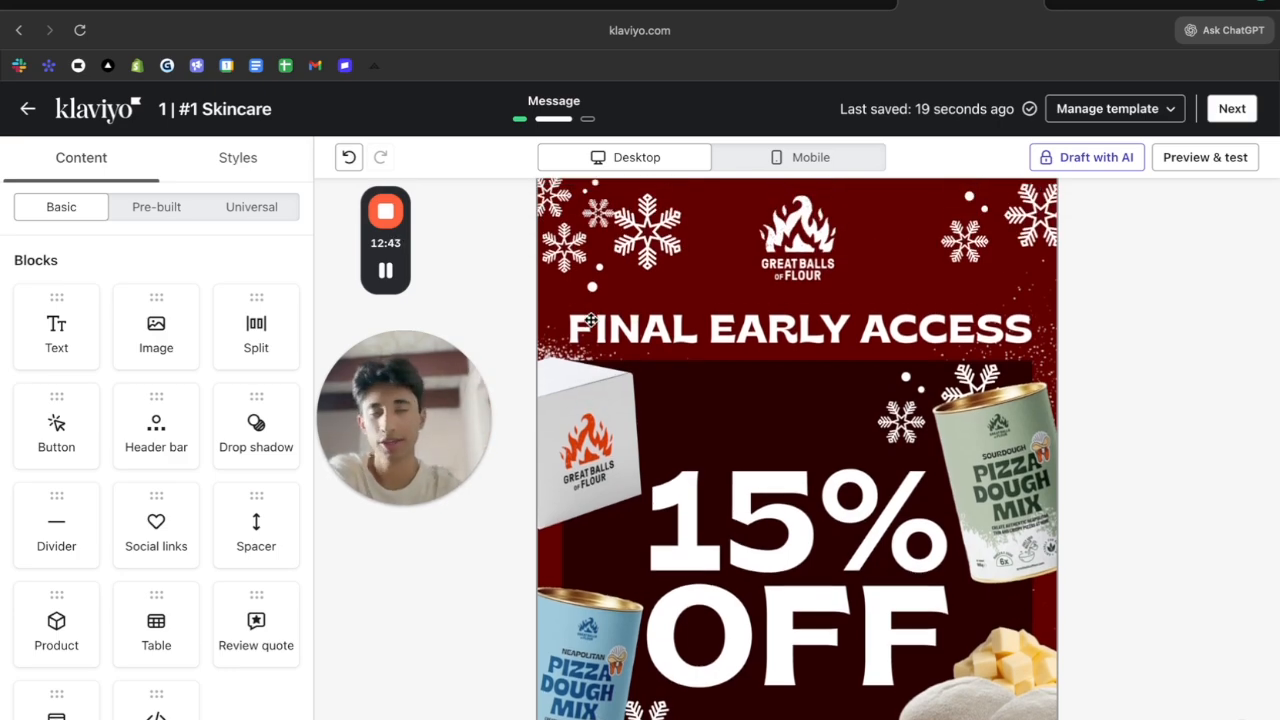
left_click_drag(456, 391, 86, 535)
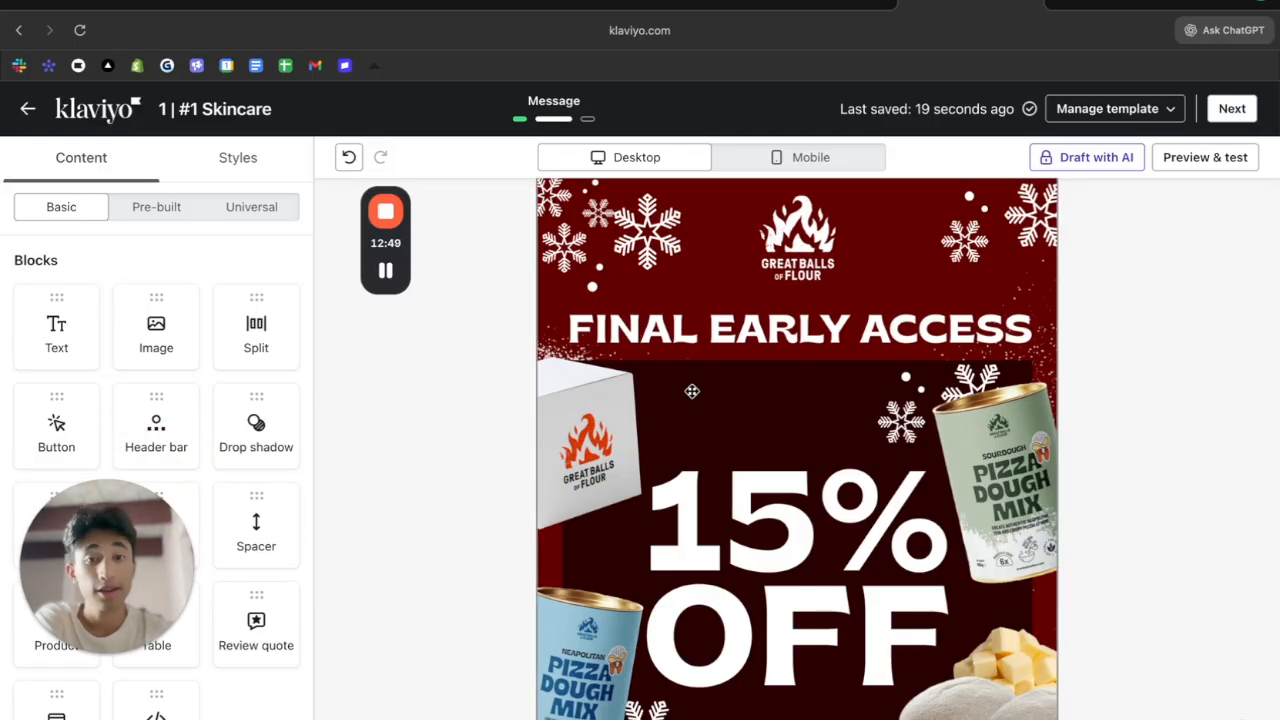
scroll(681, 303, "down", 6)
left_click(682, 305)
scroll(682, 305, "up", 6)
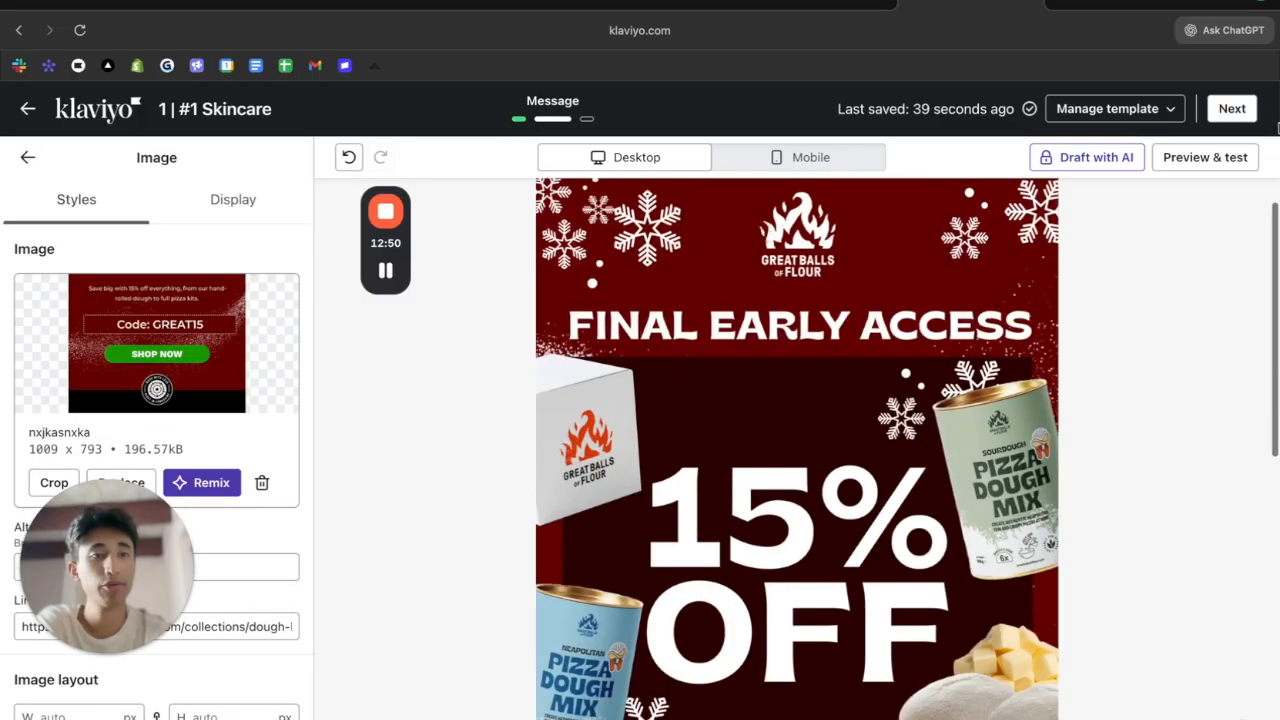
left_click(1232, 110)
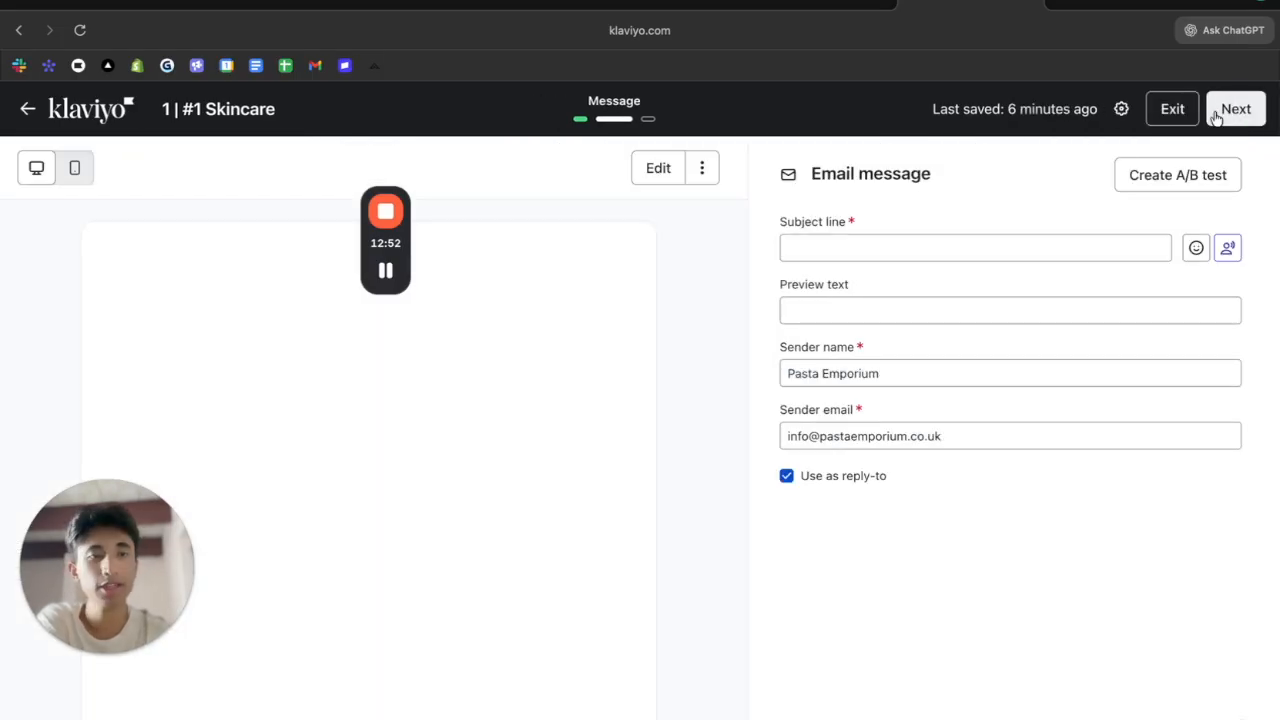
Enter the subject line '15% OFF |' followed by the discount code
left_click(1035, 249)
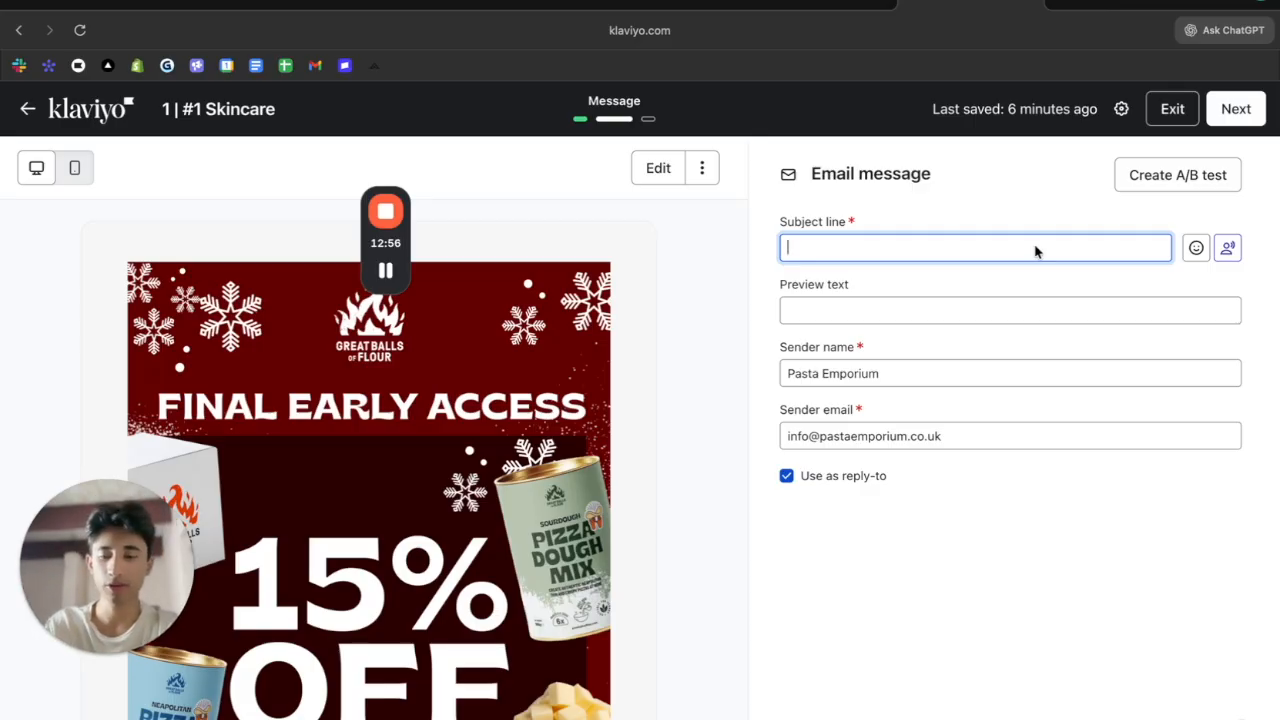
type("1")
key("BackSpace")
type("15% OFF |")
scroll(588, 507, "down", 10)
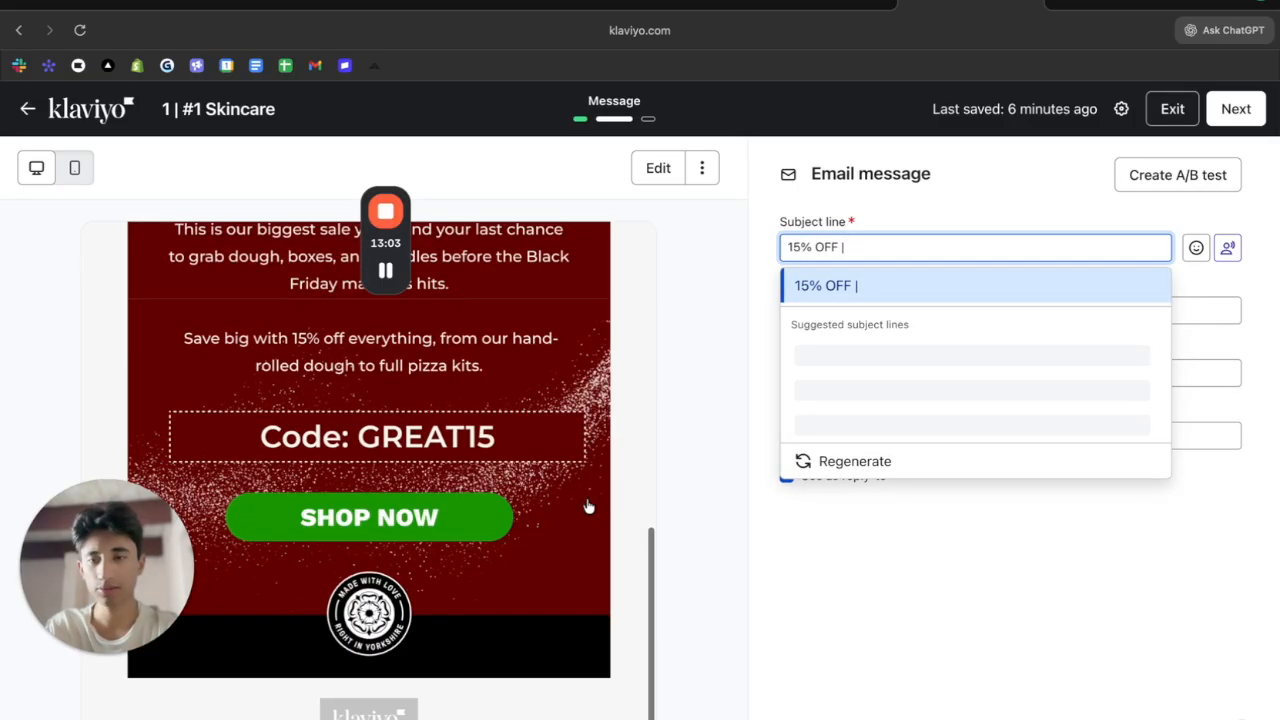
scroll(588, 507, "up", 10)
type("GRW")
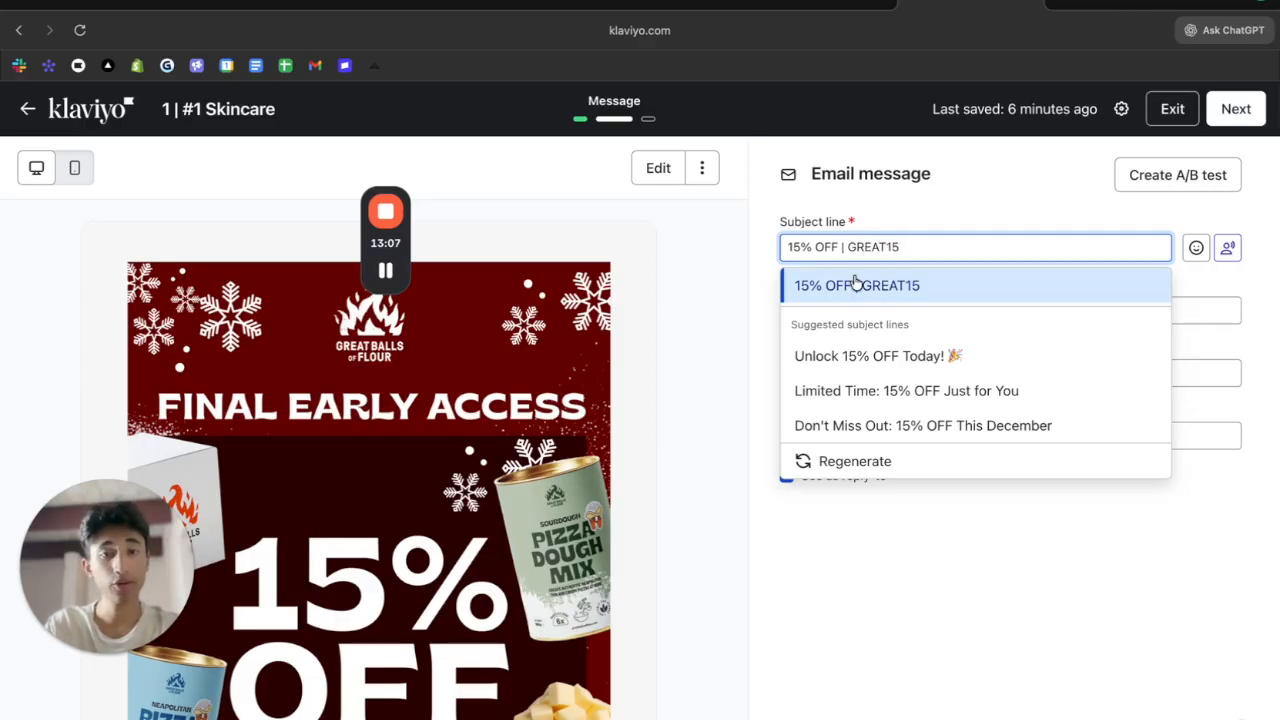
Insert 'Black Friday!' after OFF so the subject reads '15% OFF Black Friday! | GREAT15'
left_click(884, 246)
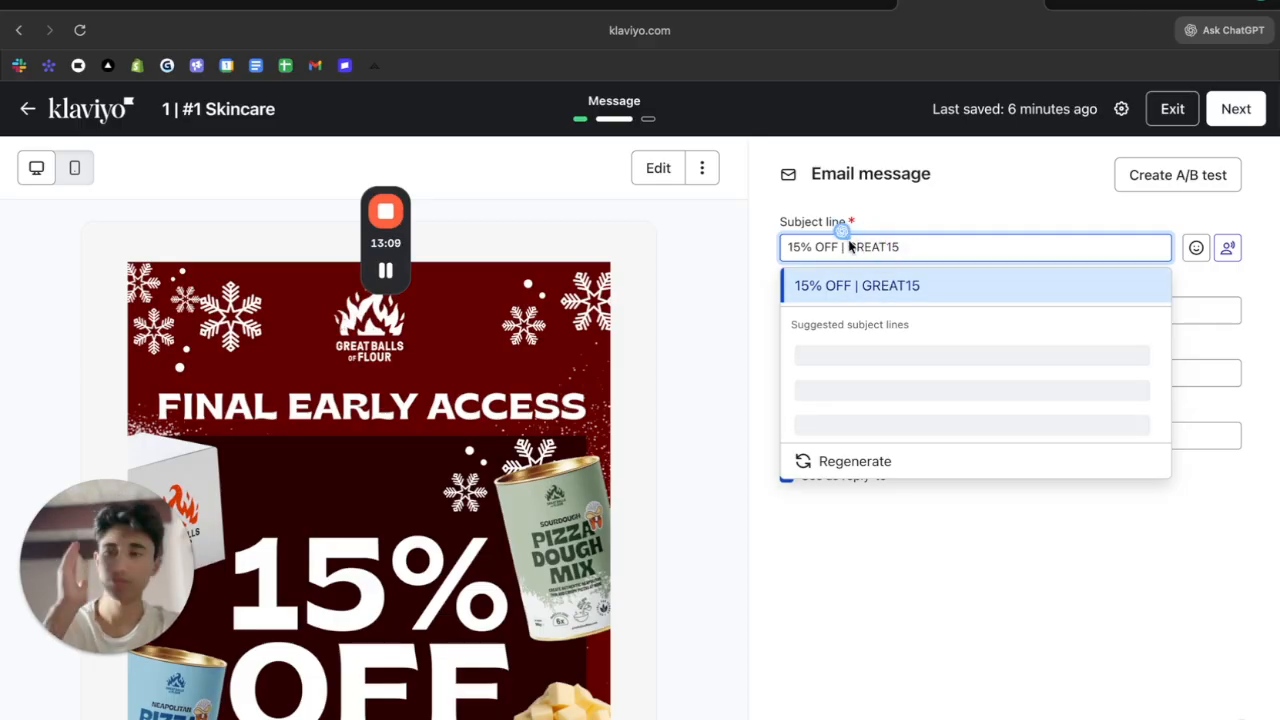
left_click(850, 246)
left_click(840, 247)
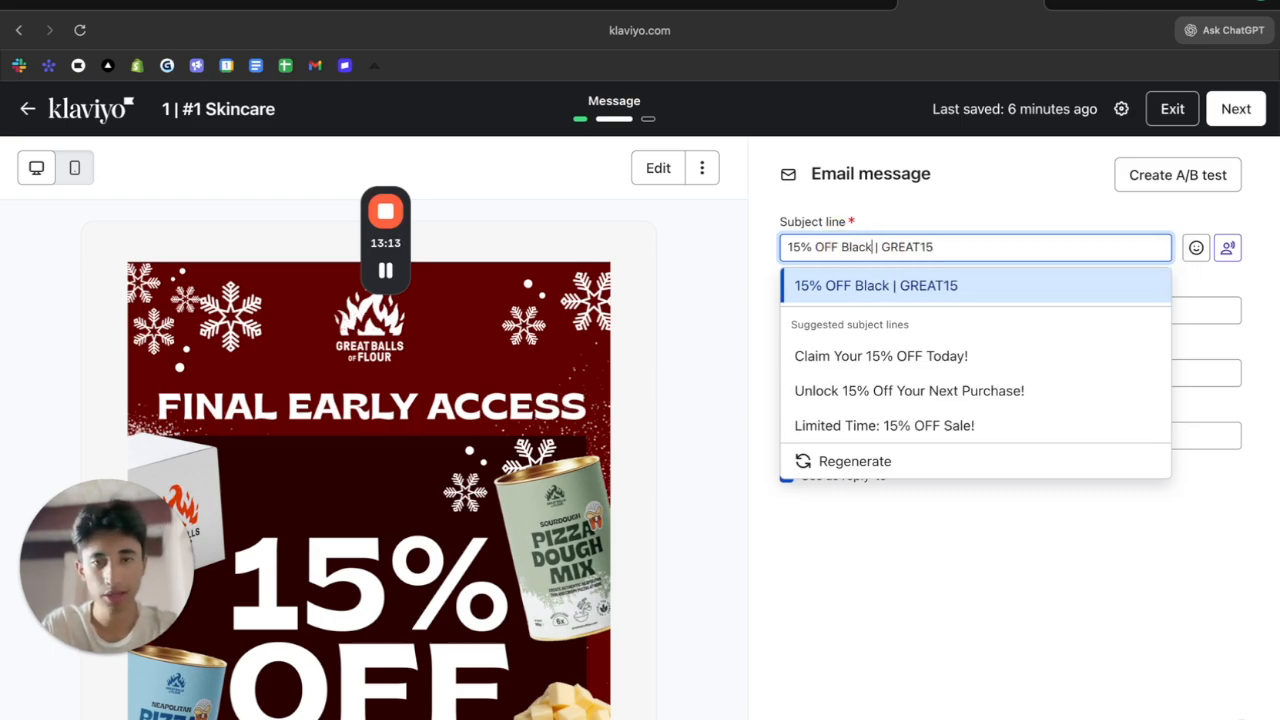
left_click(894, 249)
key("ctrl+a")
key("BackSpace")
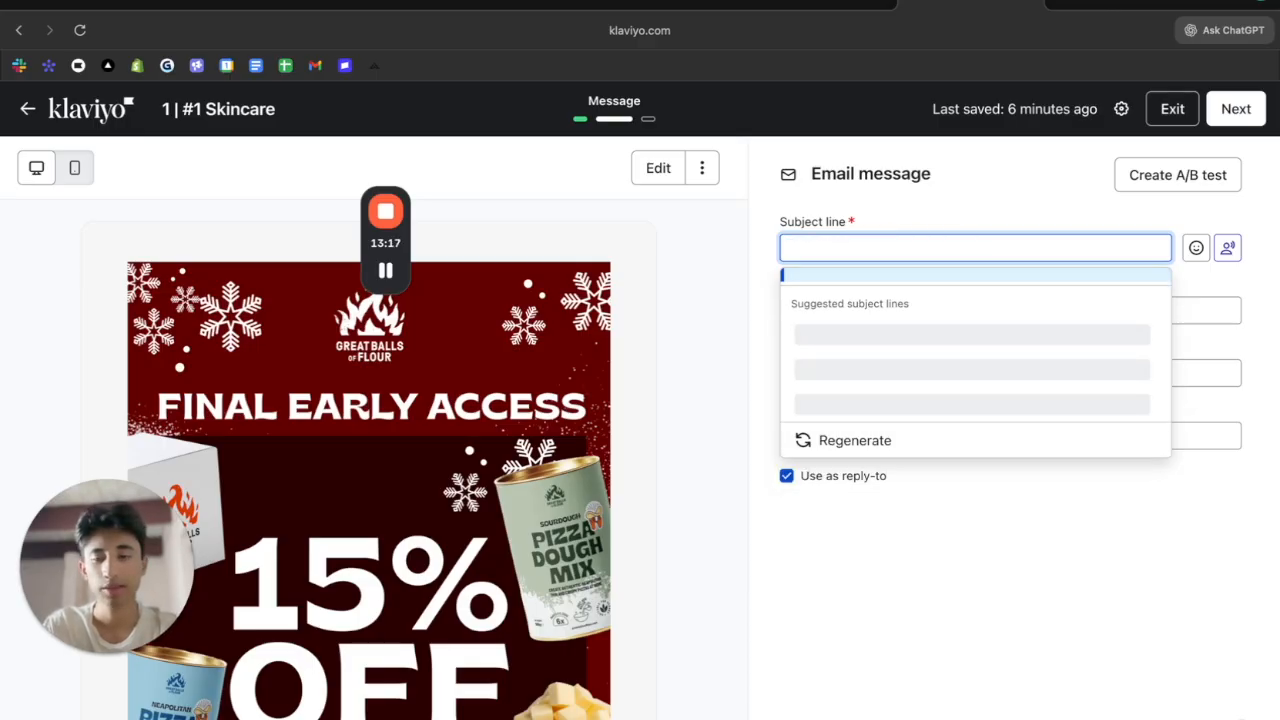
key("ctrl+z")
left_click(973, 314)
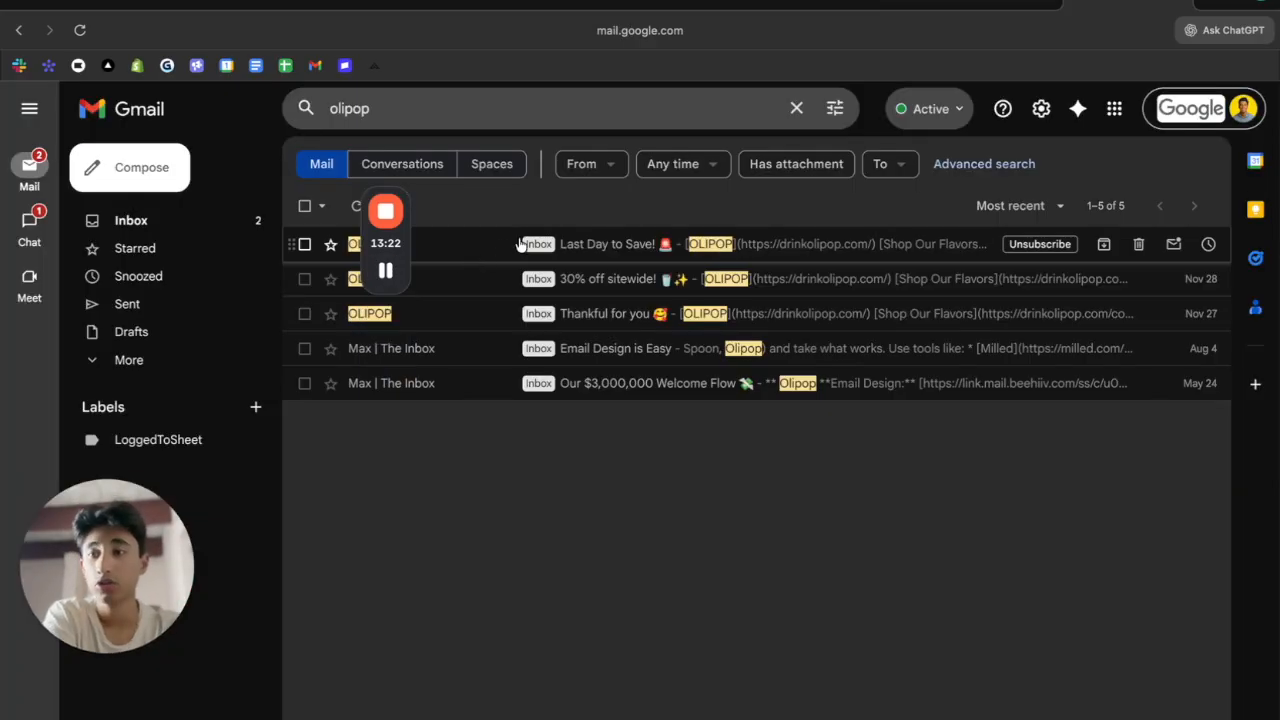
Browse Gmail's past Great Balls of Flour promo emails, zooming the page in and back out
left_click_drag(385, 262, 163, 262)
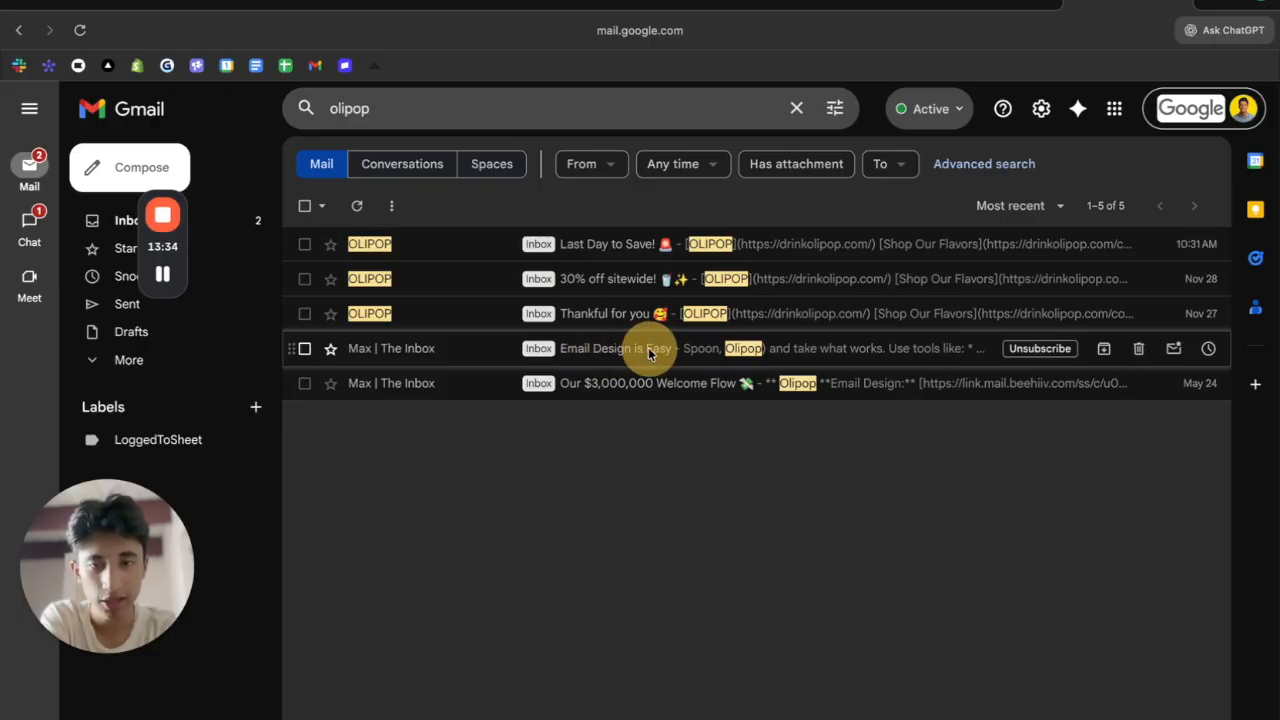
right_click(946, 355)
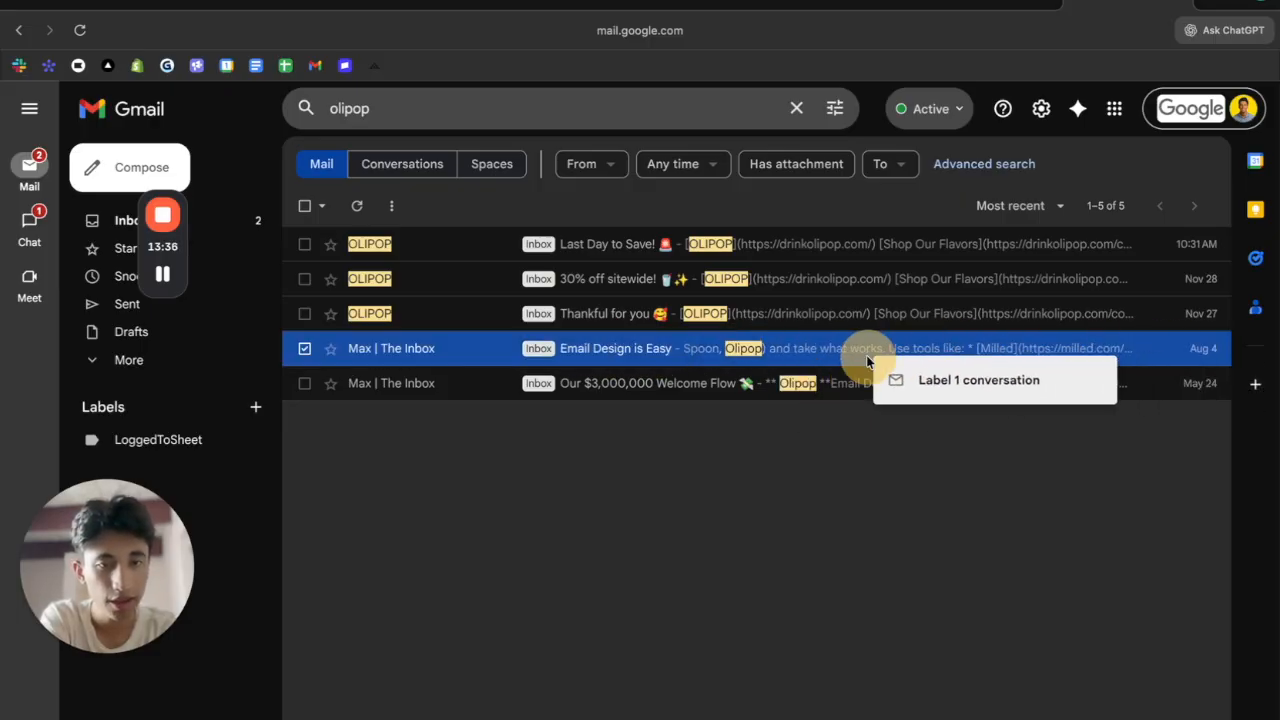
left_click(842, 484)
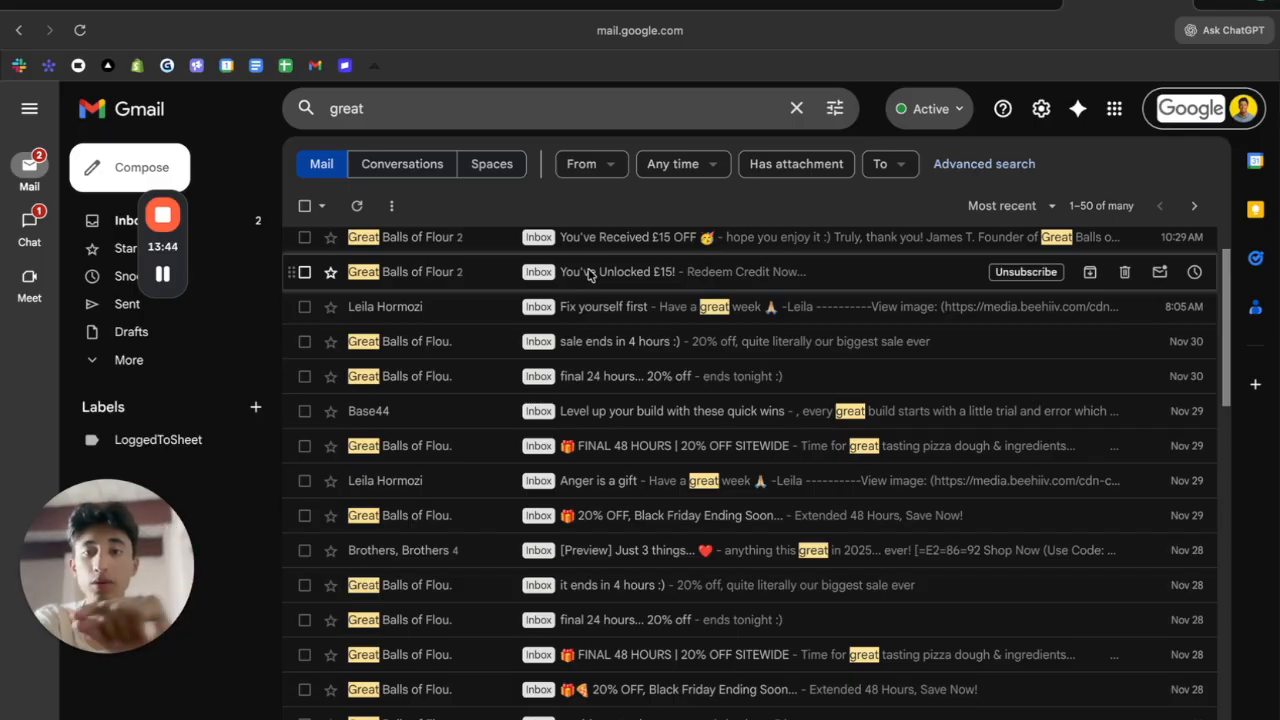
key("super+equal")
key("super+equal")
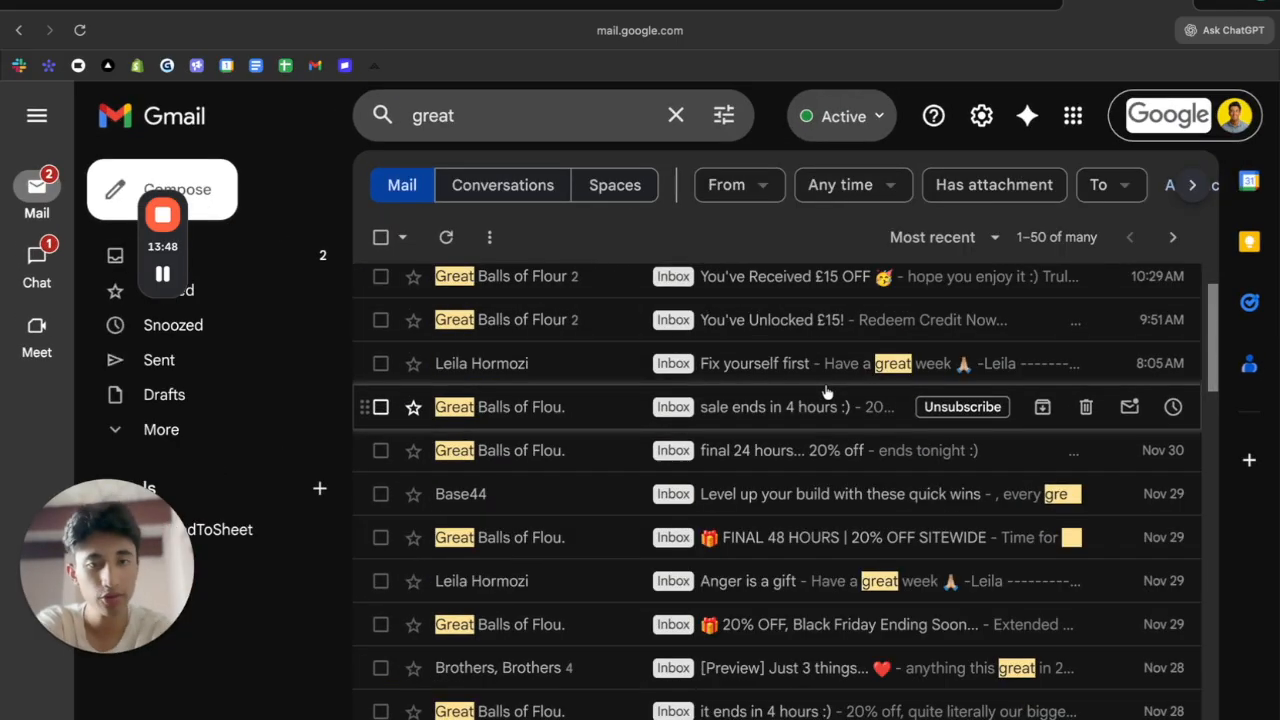
key("super+minus")
key("super+minus")
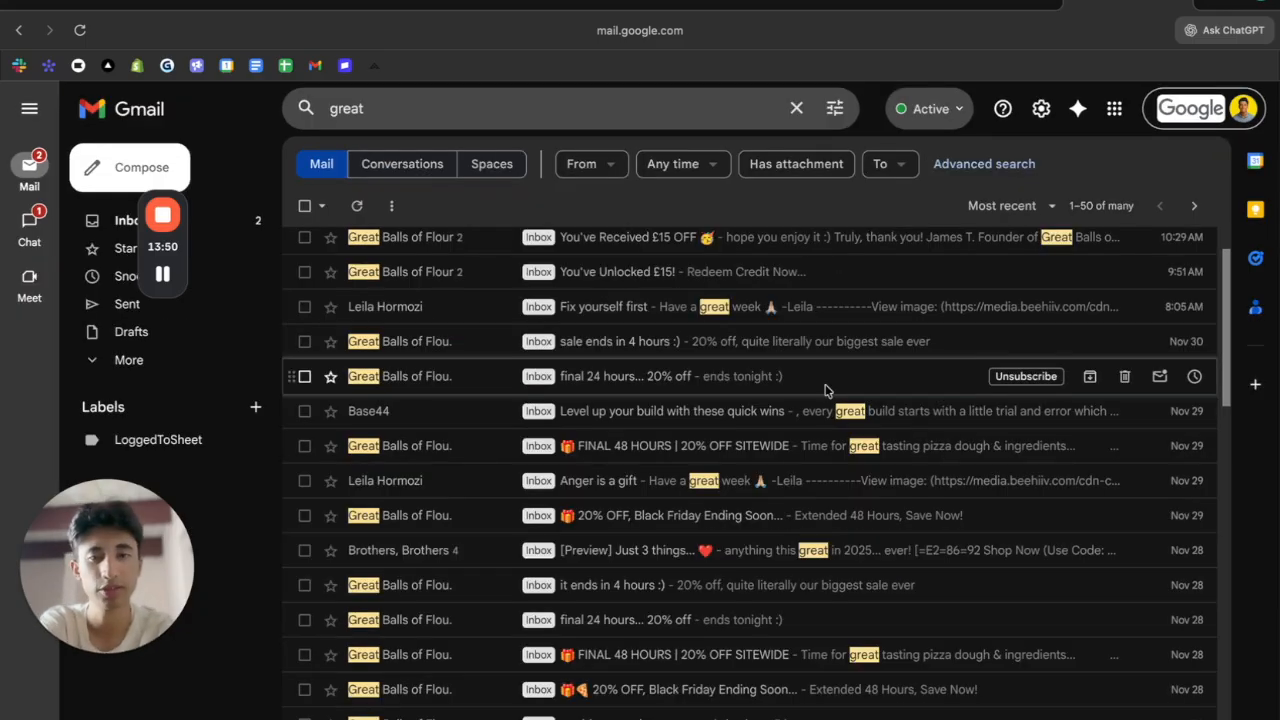
Set the preview text to 'Ends In 72 Hours...' followed by a pizza emoji
left_click(846, 2)
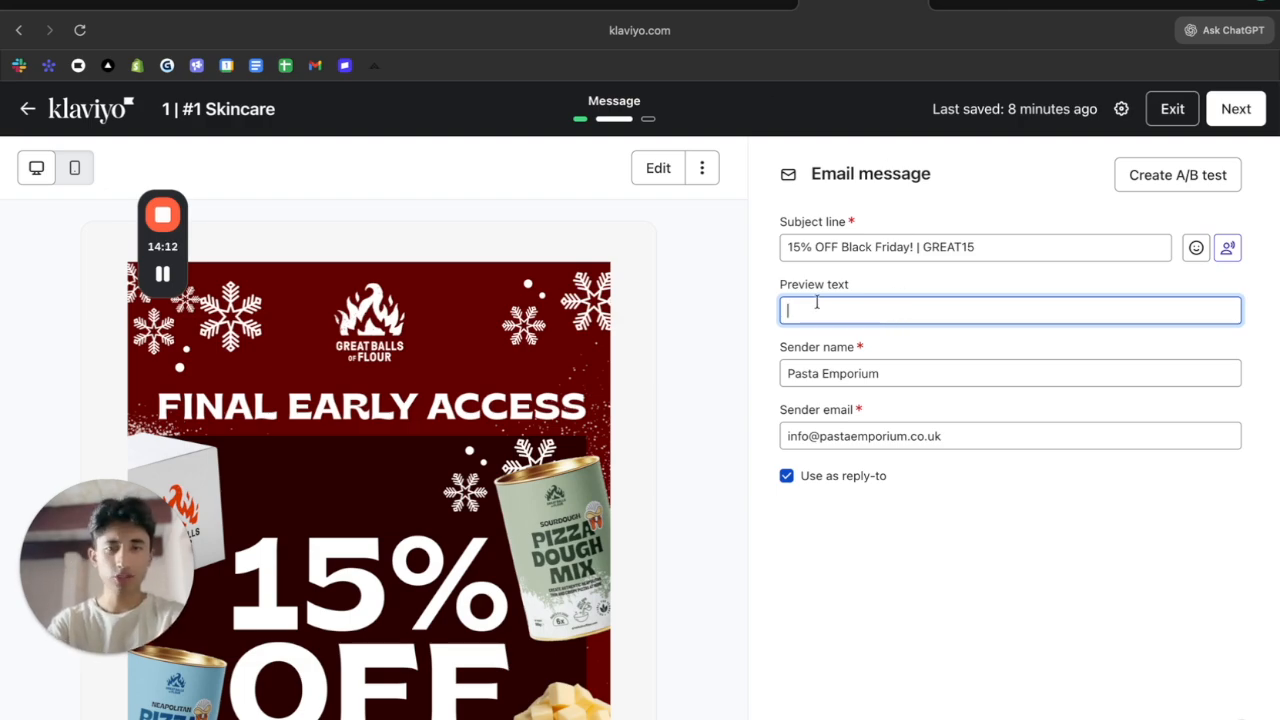
type("Ends In 72 Hours...")
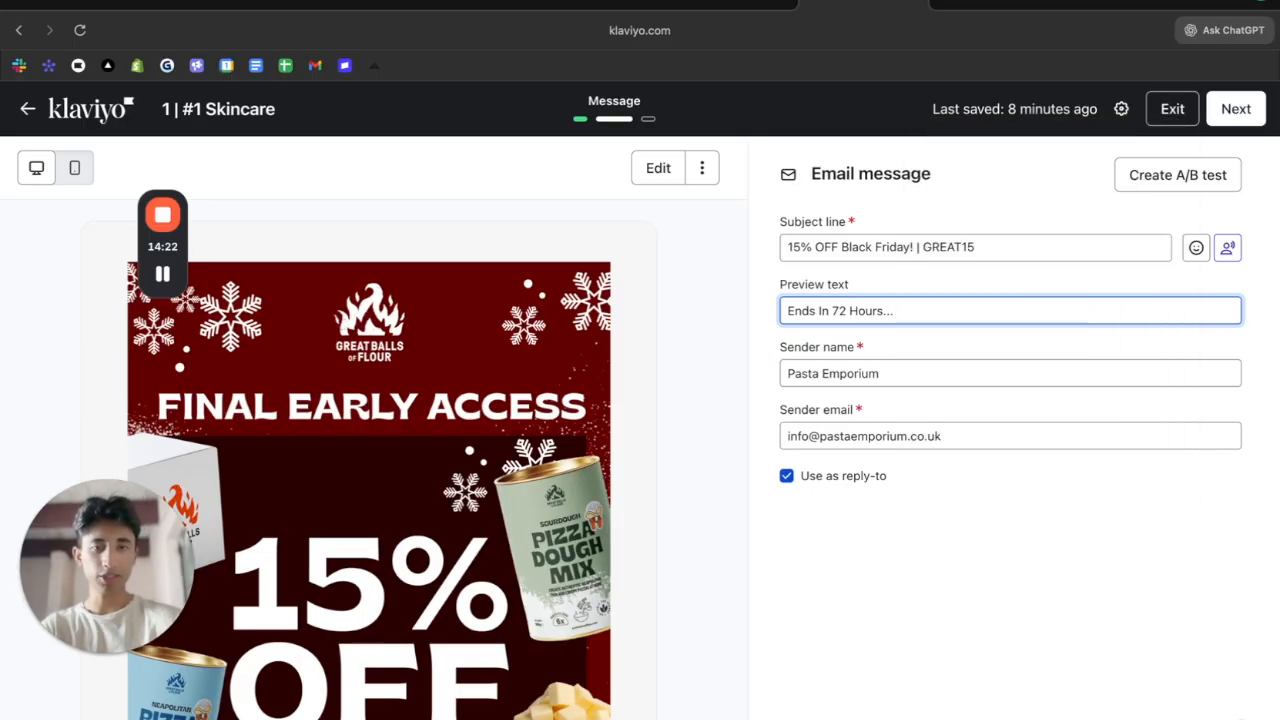
key("ctrl+super+space")
type("pizza")
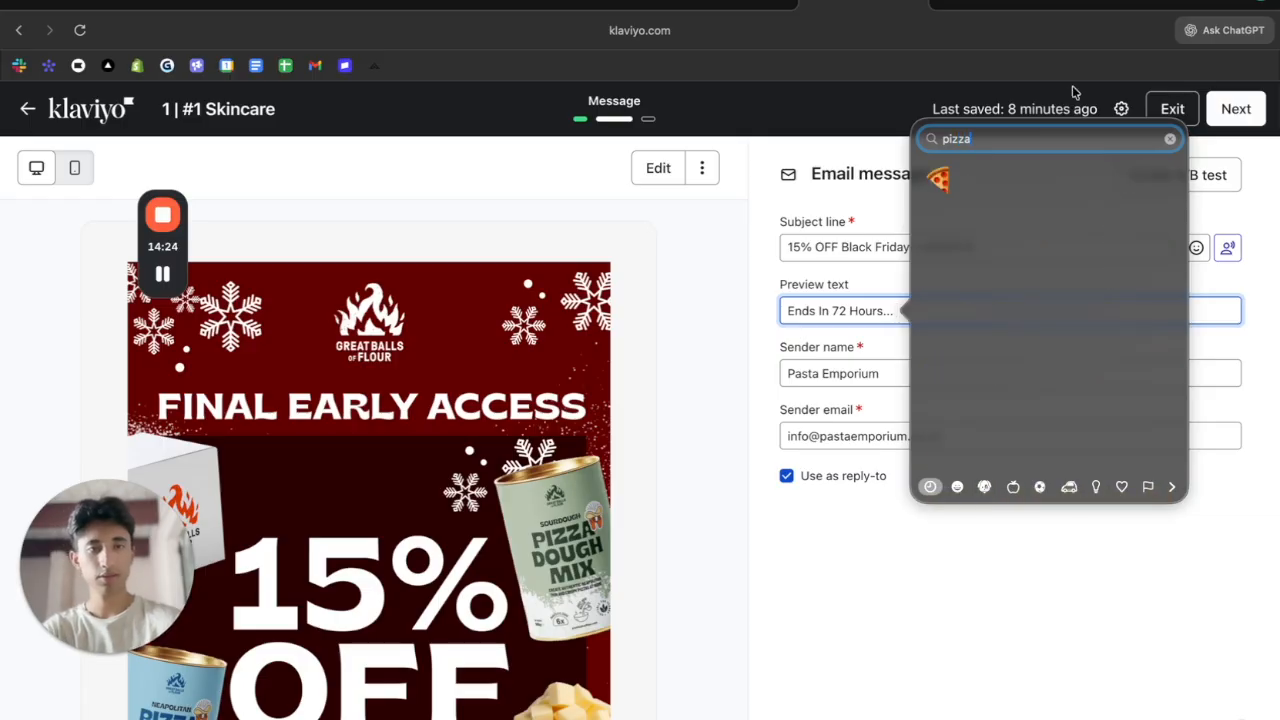
left_click(938, 178)
Append ', Rewards!' so the sender name reads 'Pasta Emporium, Rewards!'
left_click(957, 362)
double_click(942, 377)
left_click(942, 375)
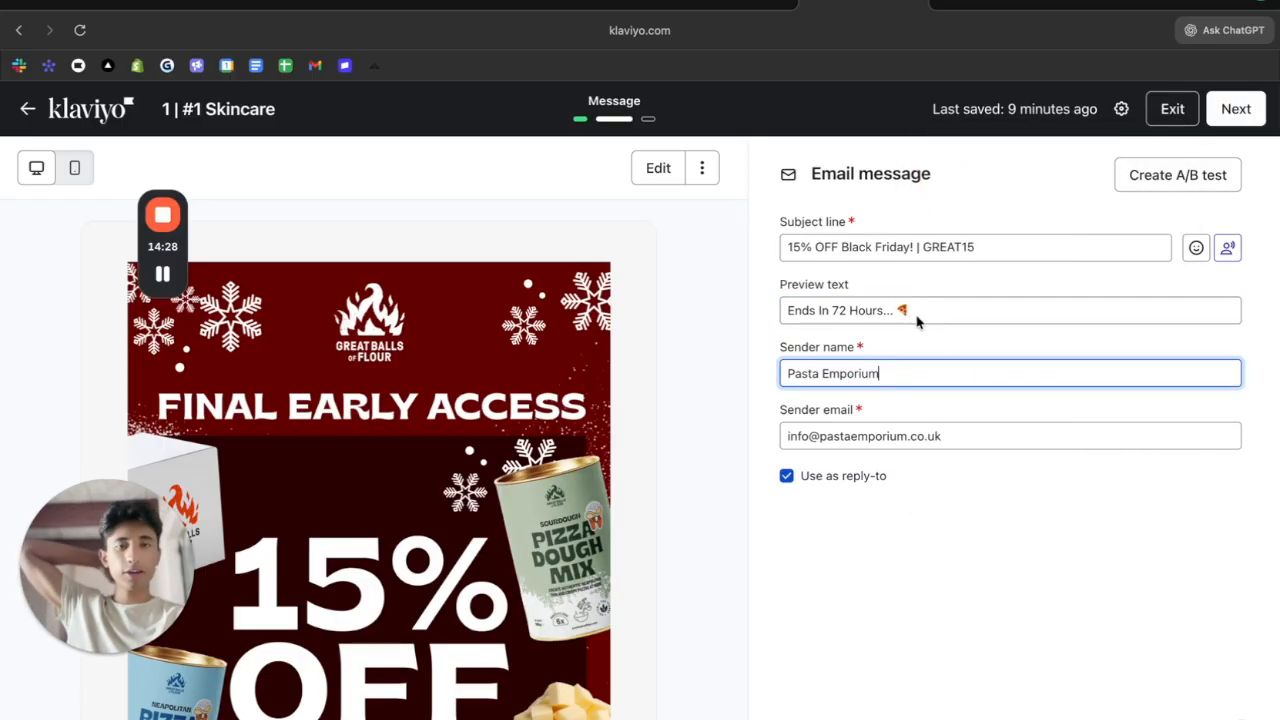
key("super+a")
left_click(884, 373)
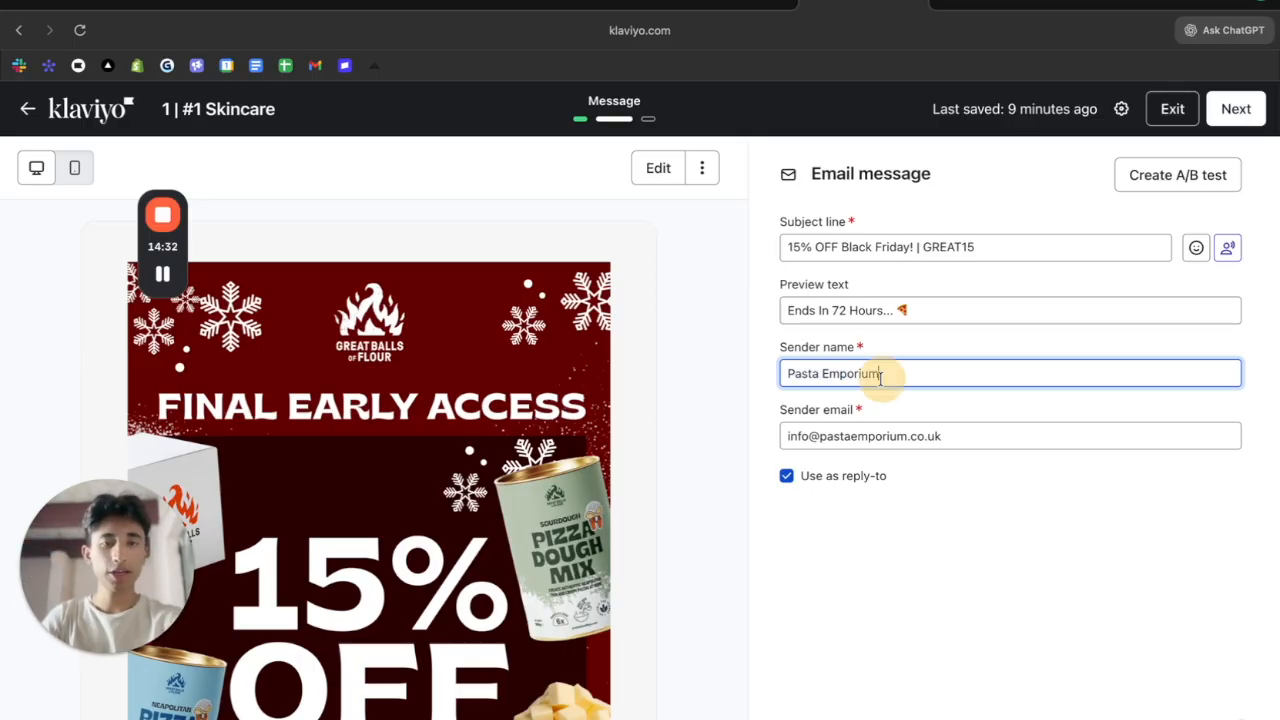
type(", ")
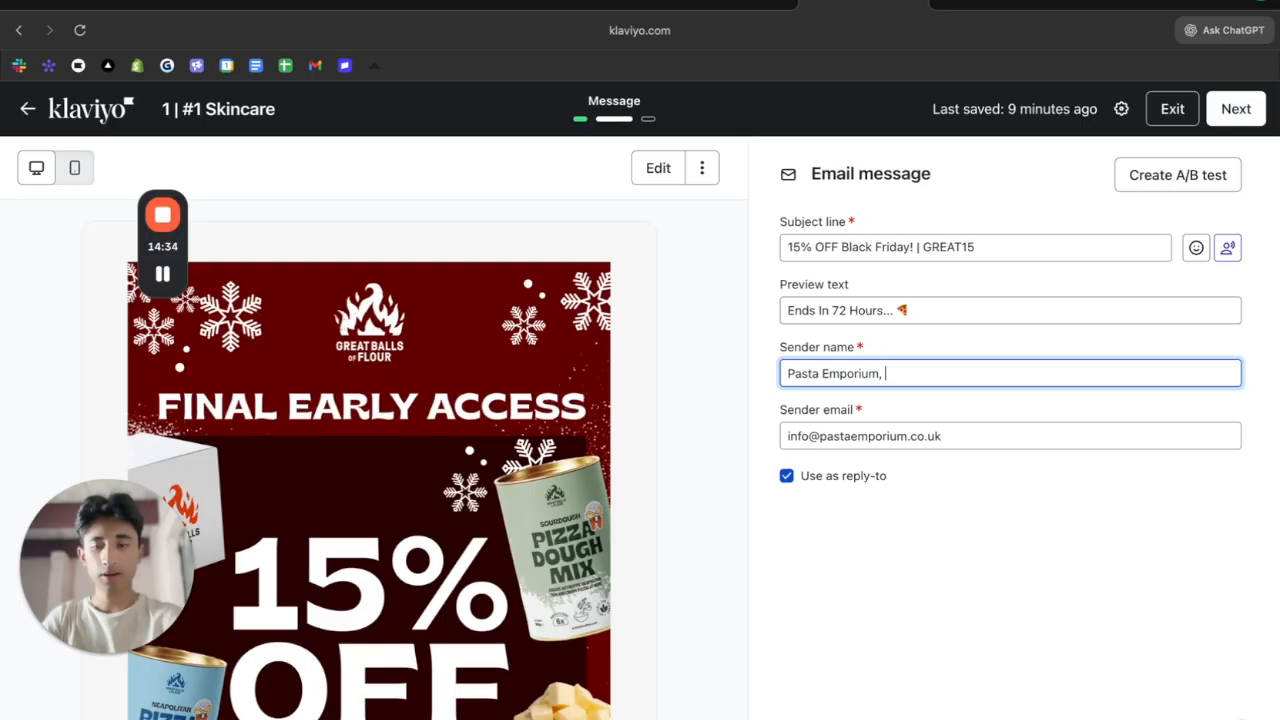
type("Reward")
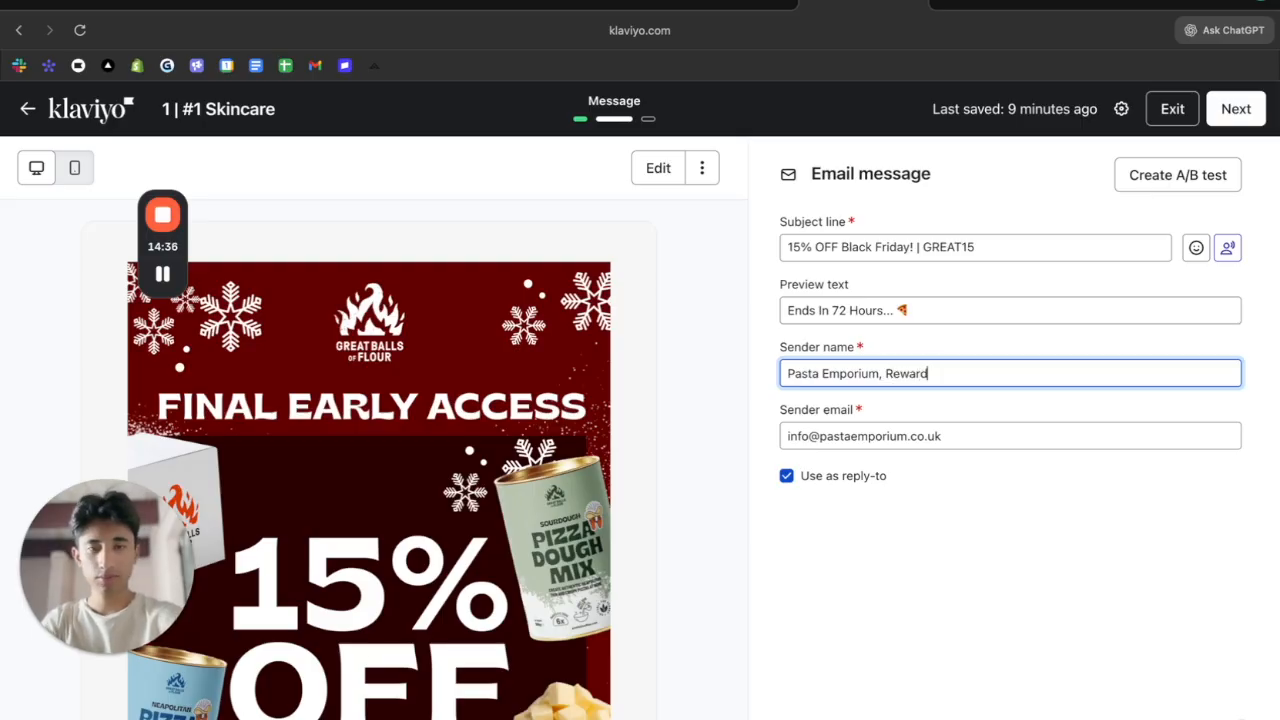
type("s!")
key("super+a")
key("Left")
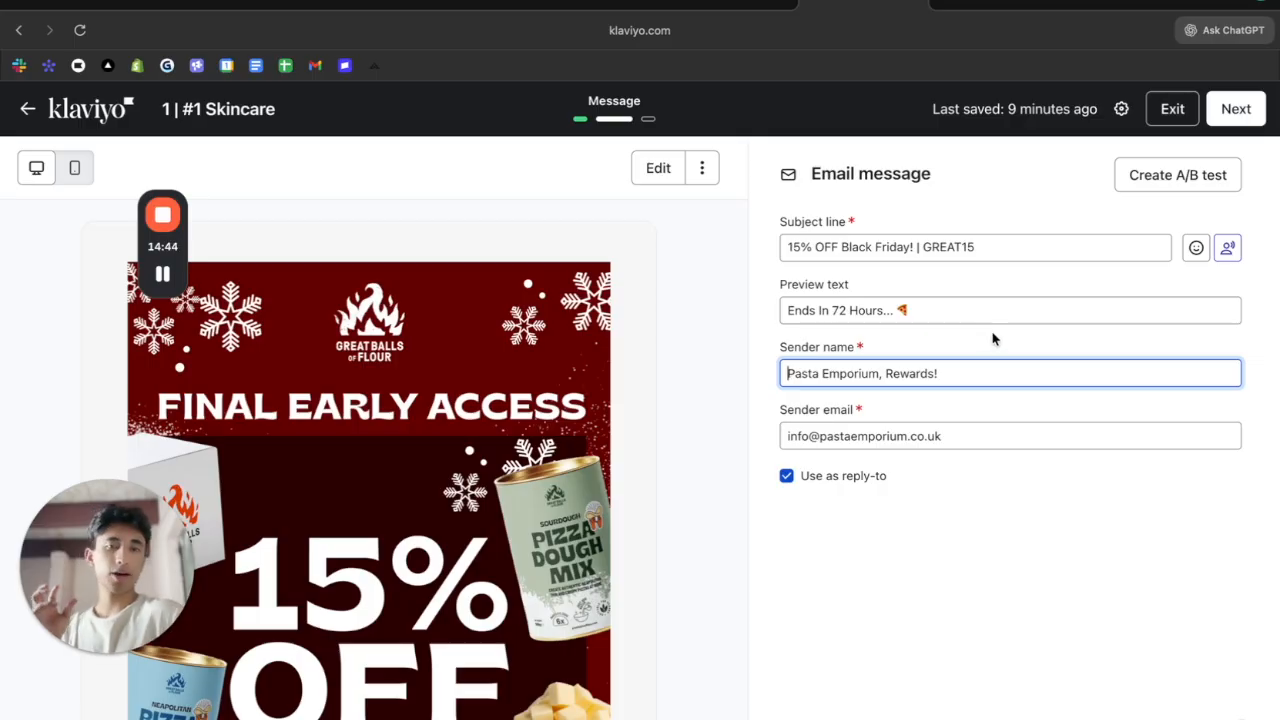
Check the sender email address and return to the sender name field
left_click(895, 430)
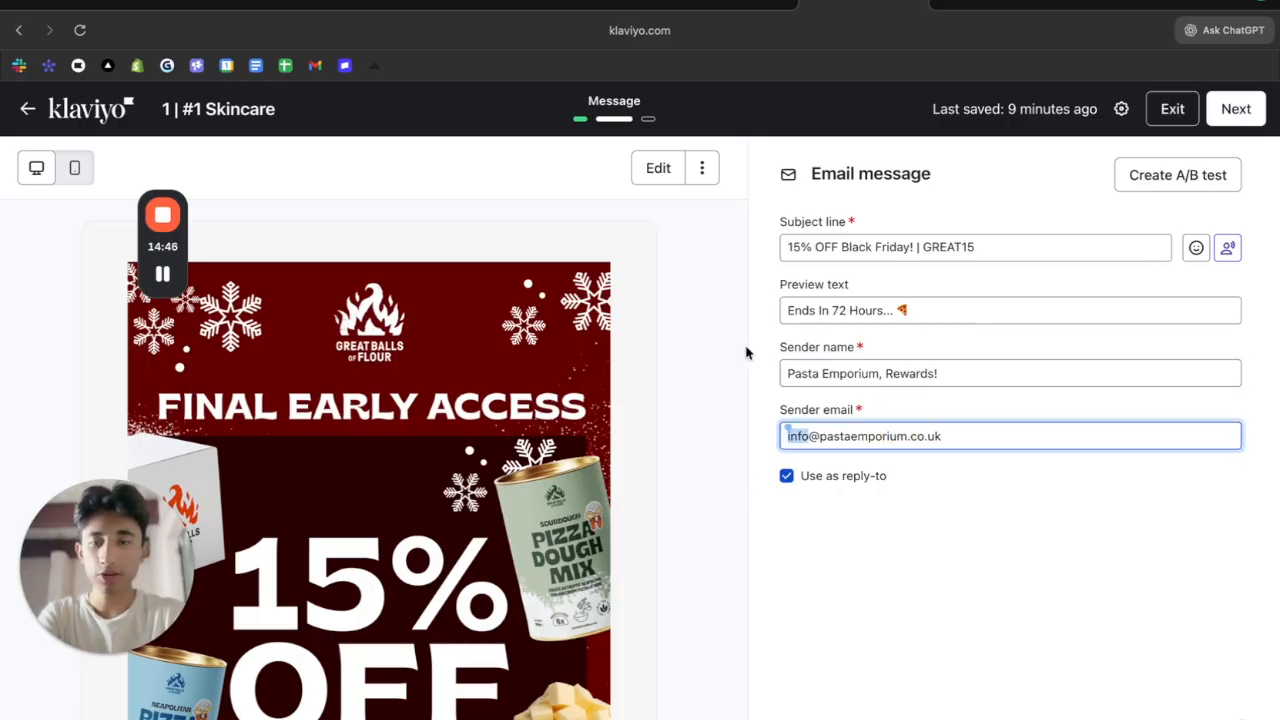
scroll(563, 445, "down", 3)
scroll(600, 441, "down", 3)
key("shift+Tab")
scroll(654, 437, "up", 8)
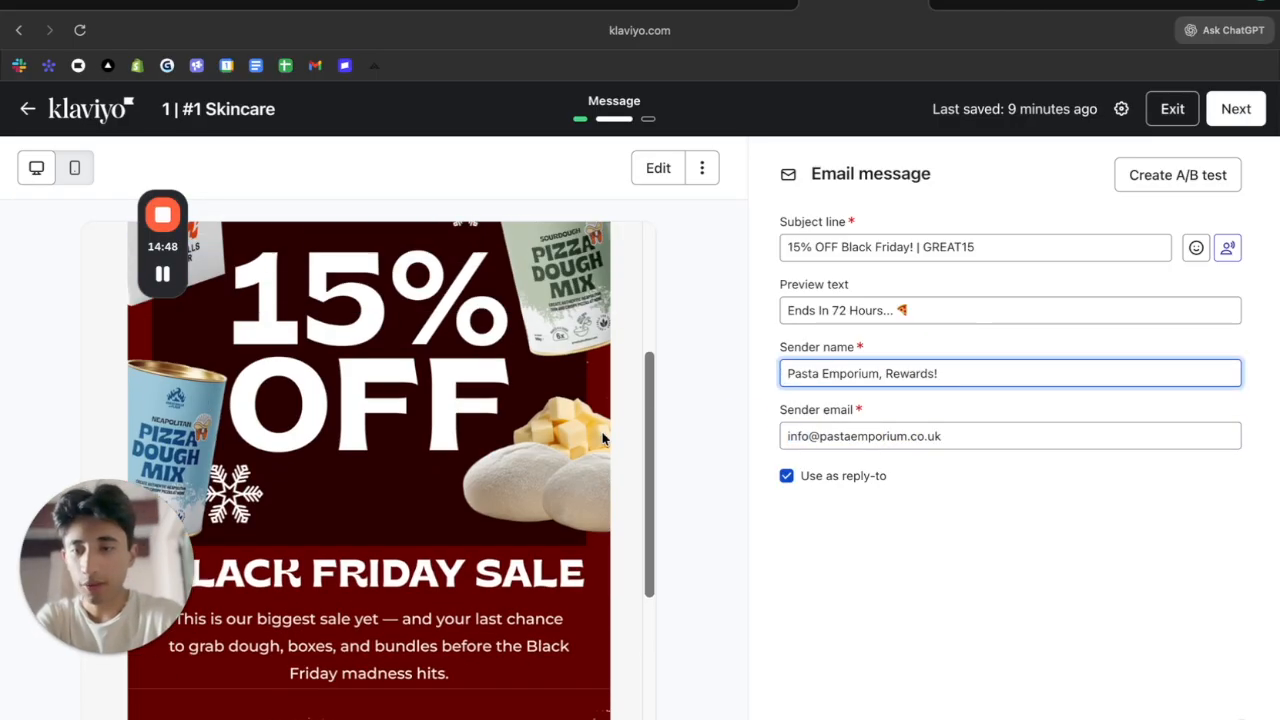
Reopen the email content and switch to the Preview & test view
left_click(674, 168)
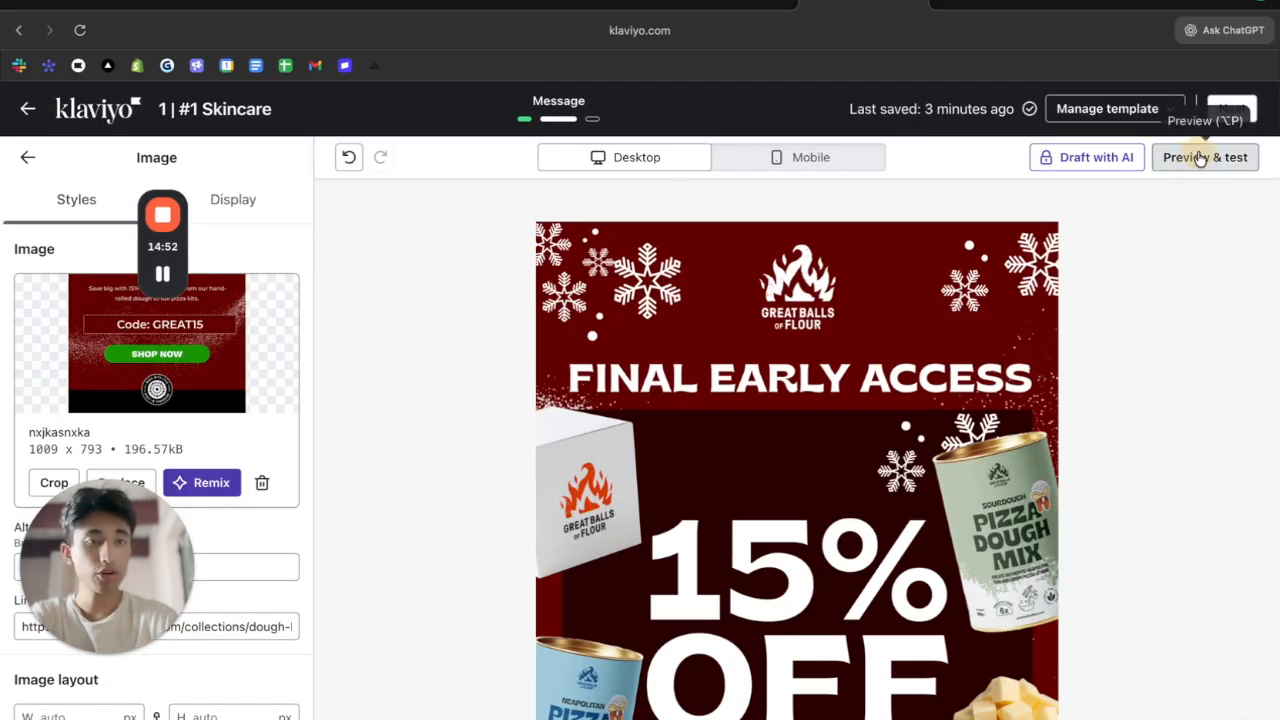
left_click(1203, 155)
scroll(955, 540, "down", 2)
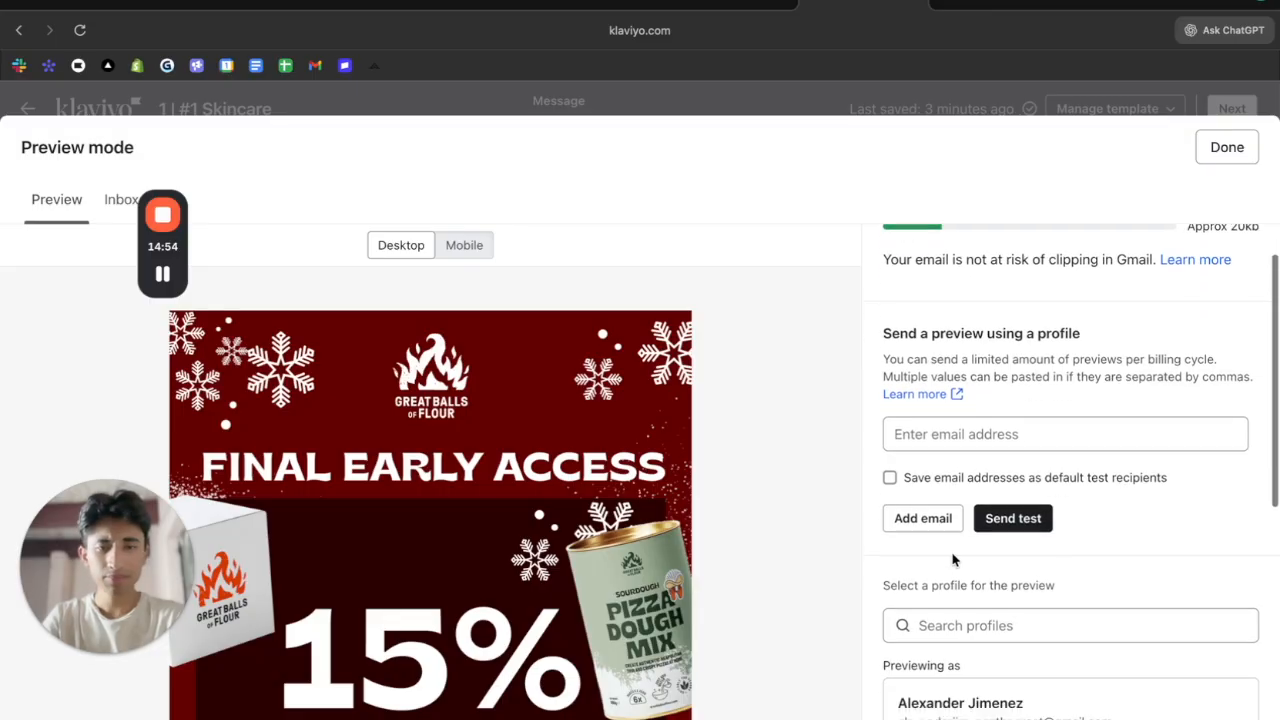
scroll(953, 558, "down", 1)
Enter a test e-mail address in 'Send a preview using a profile' to send a test
left_click(1005, 555)
scroll(1005, 555, "up", 3)
left_click(1006, 580)
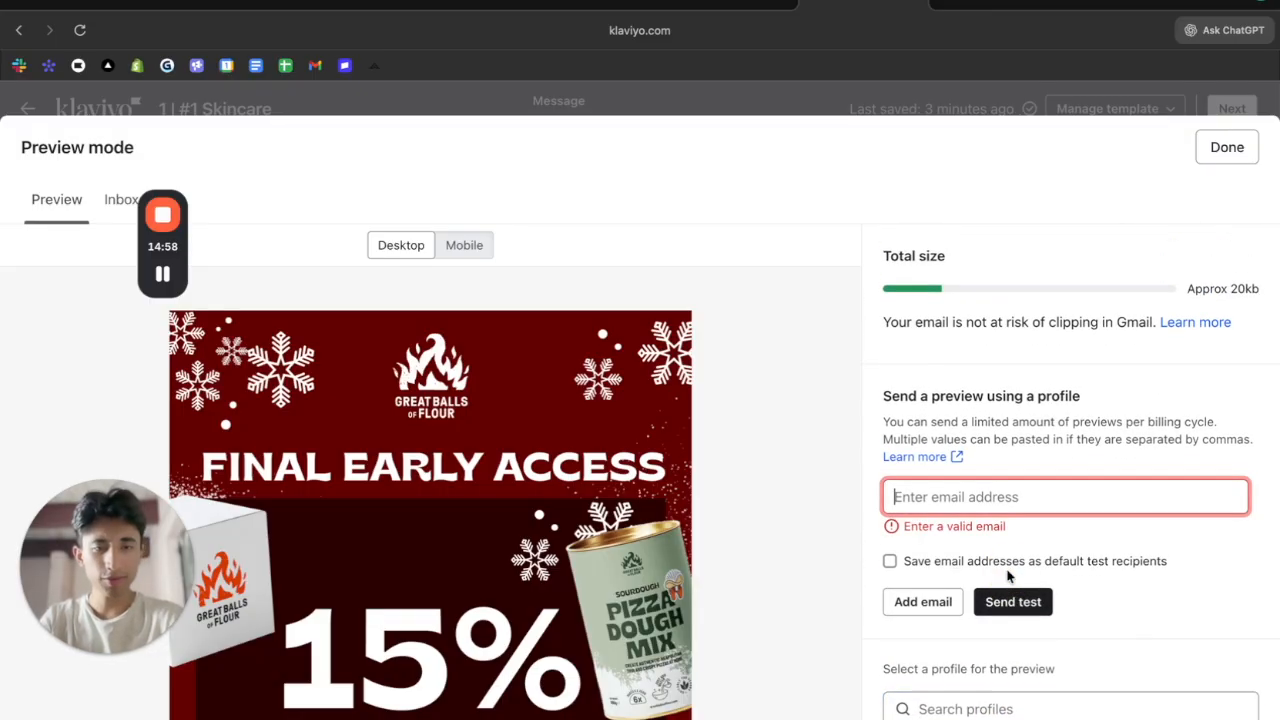
left_click(1063, 491)
type("hi")
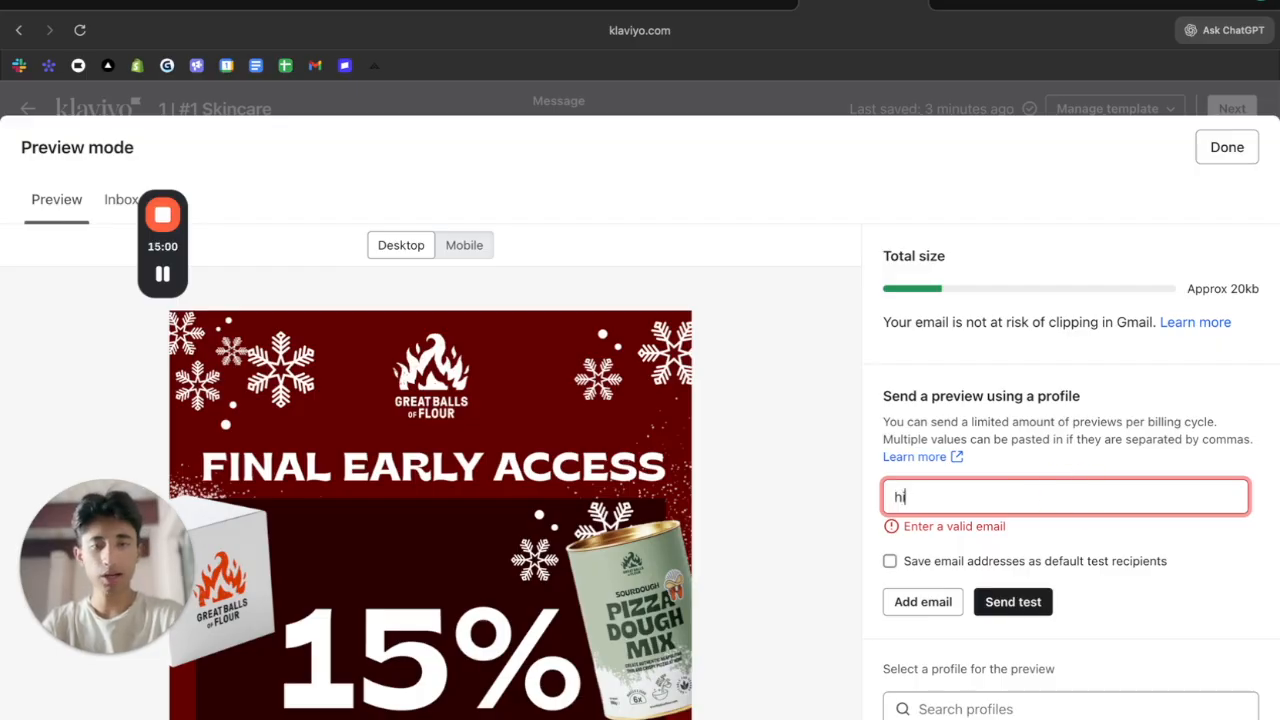
type("@123.com")
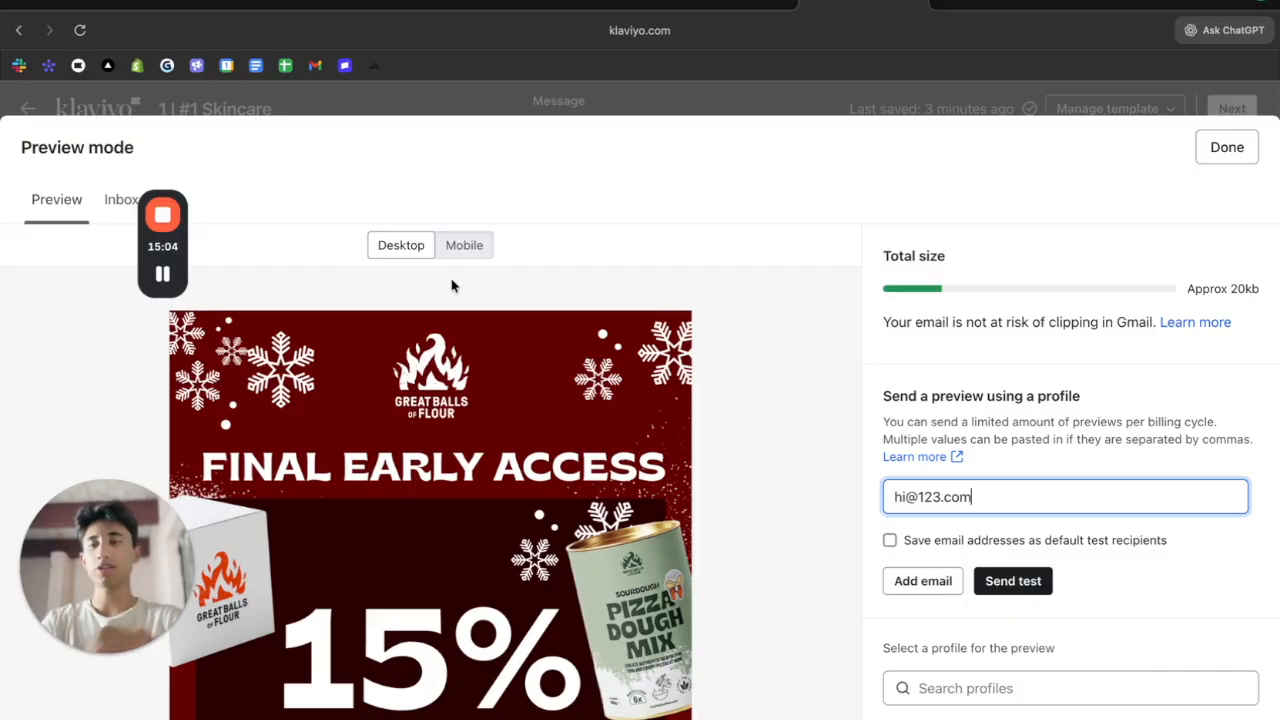
left_click(163, 273)
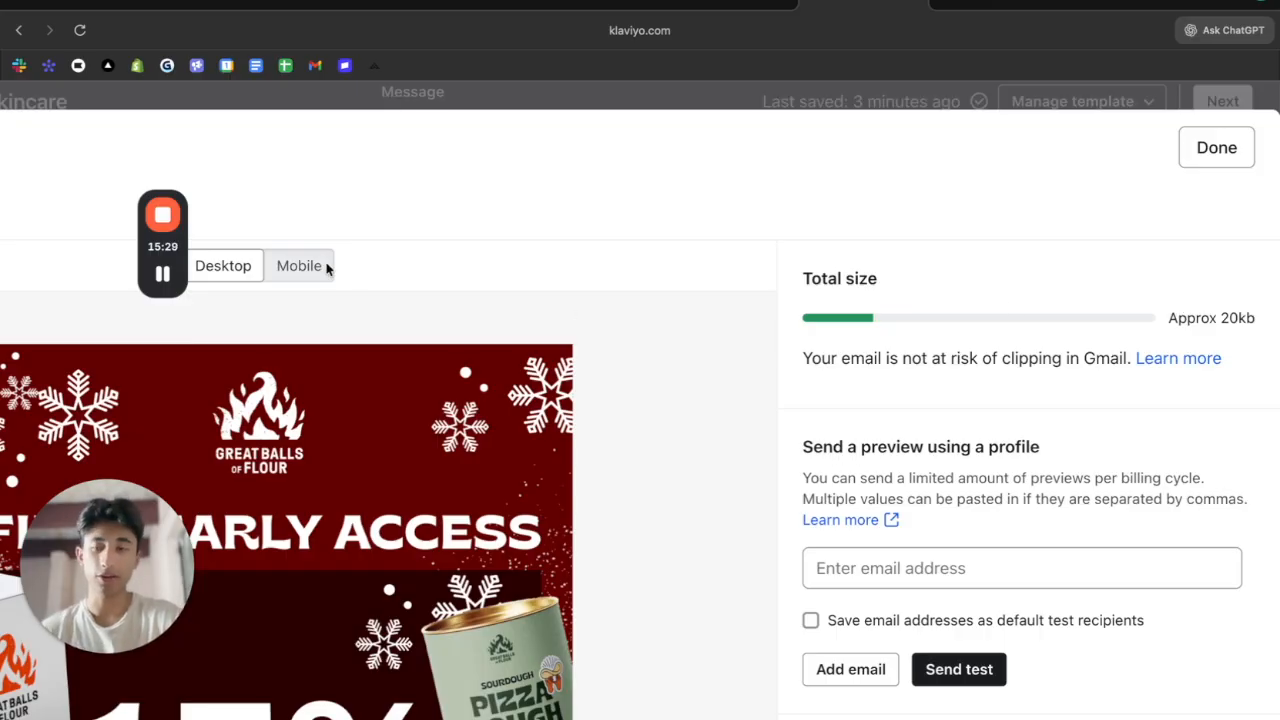
Open the received test email and verify the SHOP NOW and hero image links
left_click(170, 271)
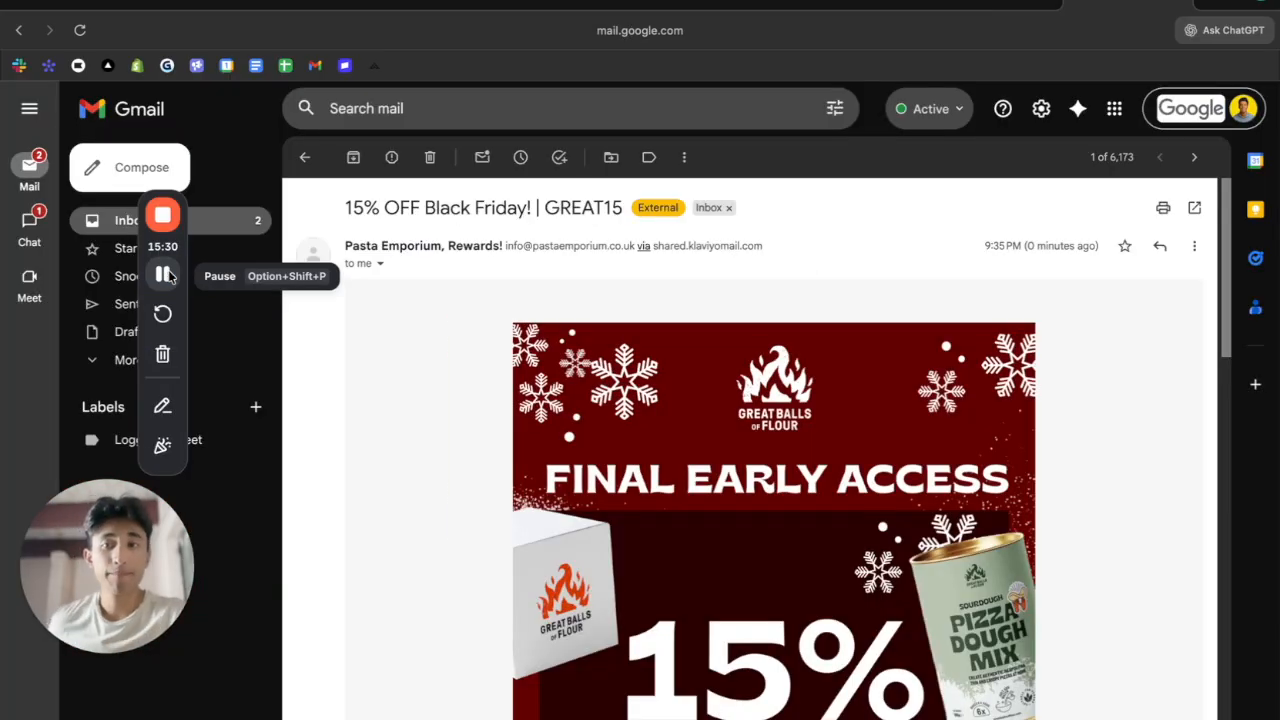
scroll(612, 365, "down", 9)
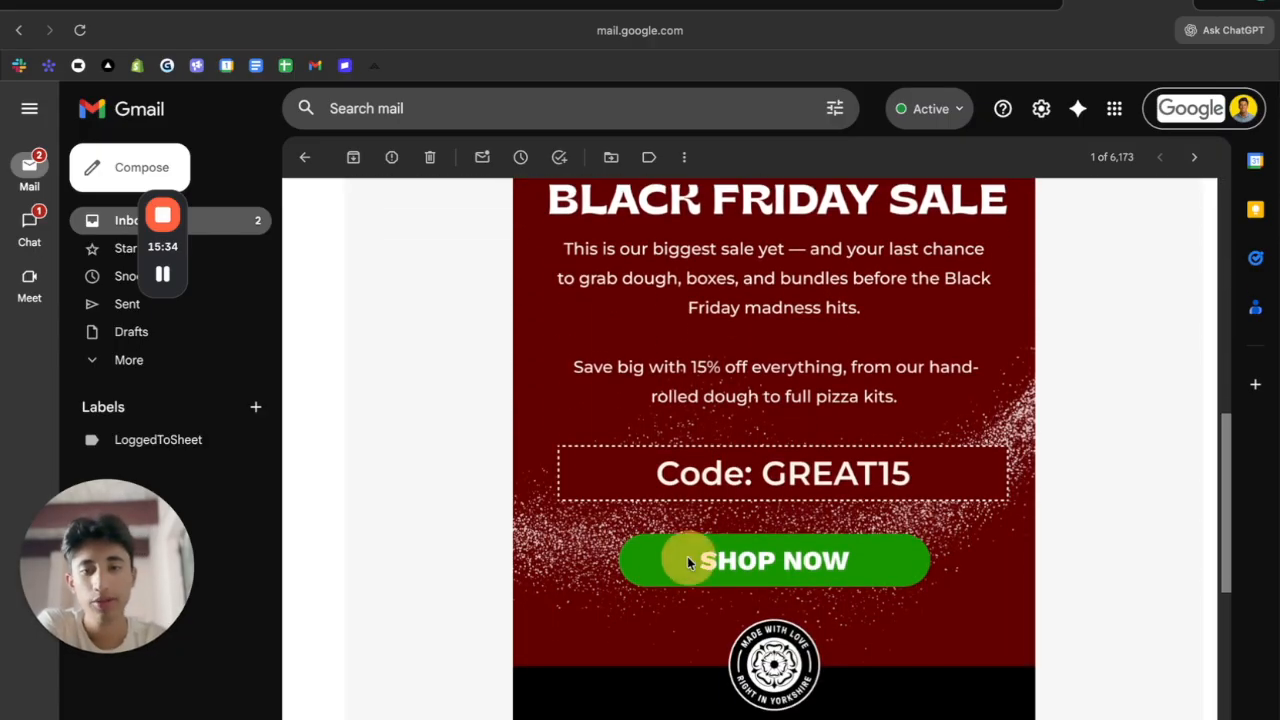
left_click(748, 576)
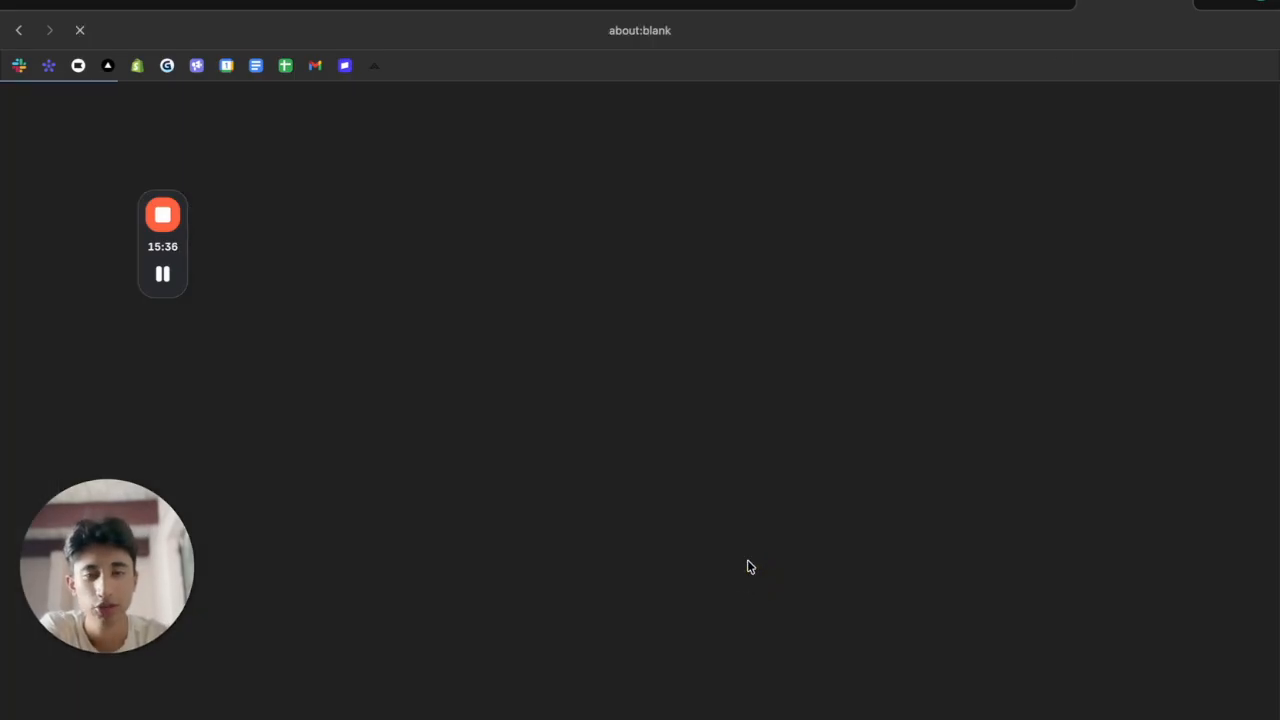
left_click(1035, 4)
scroll(978, 335, "up", 6)
left_click(980, 350)
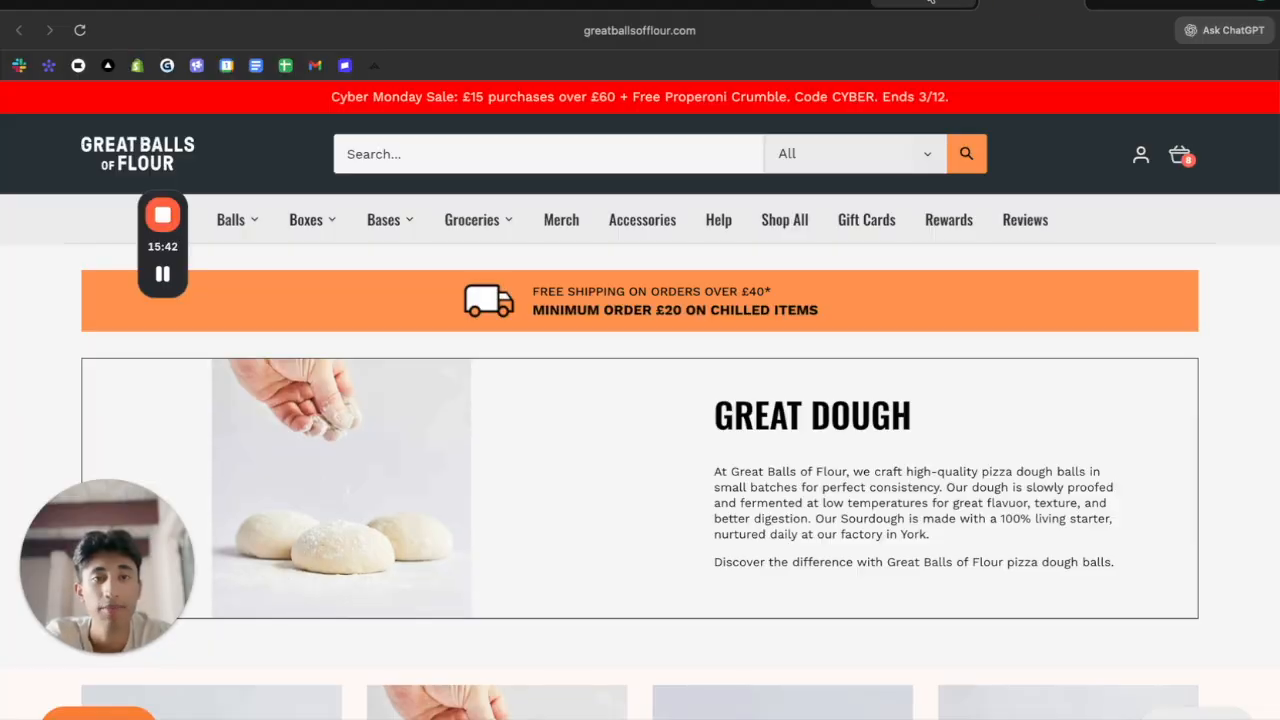
left_click(930, 3)
Review the unsubscribe notice in the test email's footer
scroll(864, 320, "down", 10)
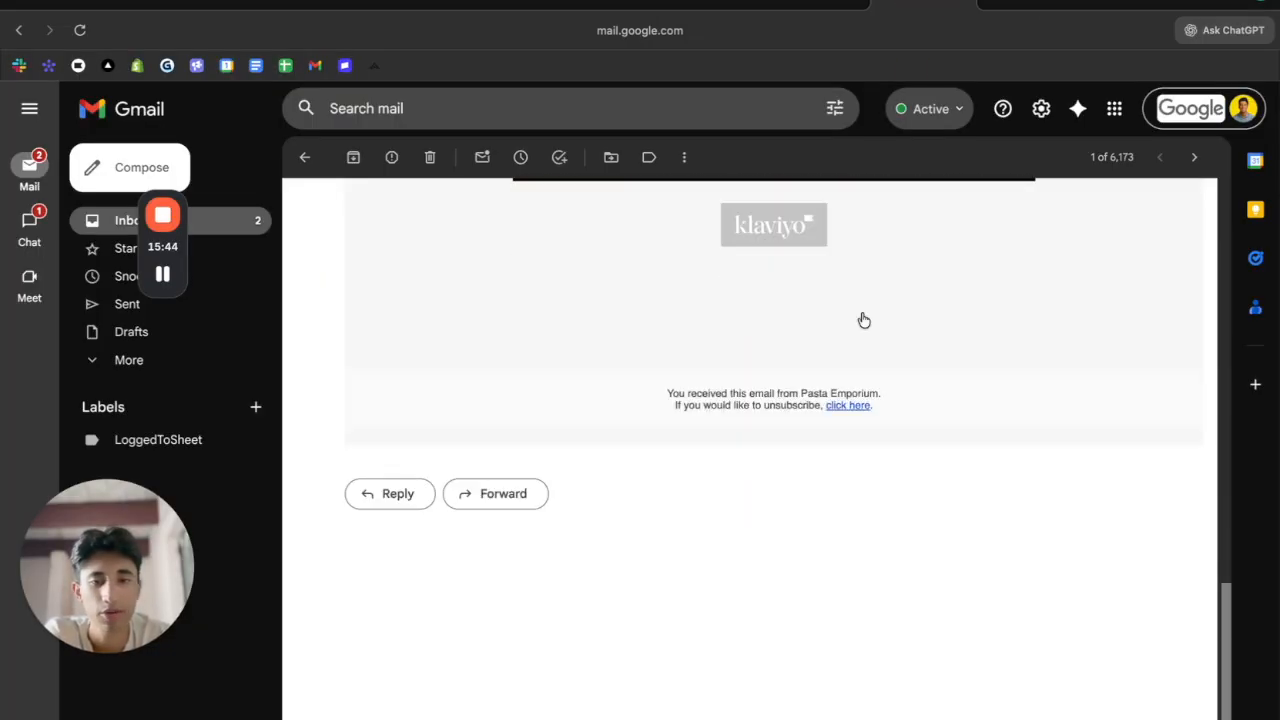
scroll(865, 322, "up", 10)
scroll(865, 322, "down", 10)
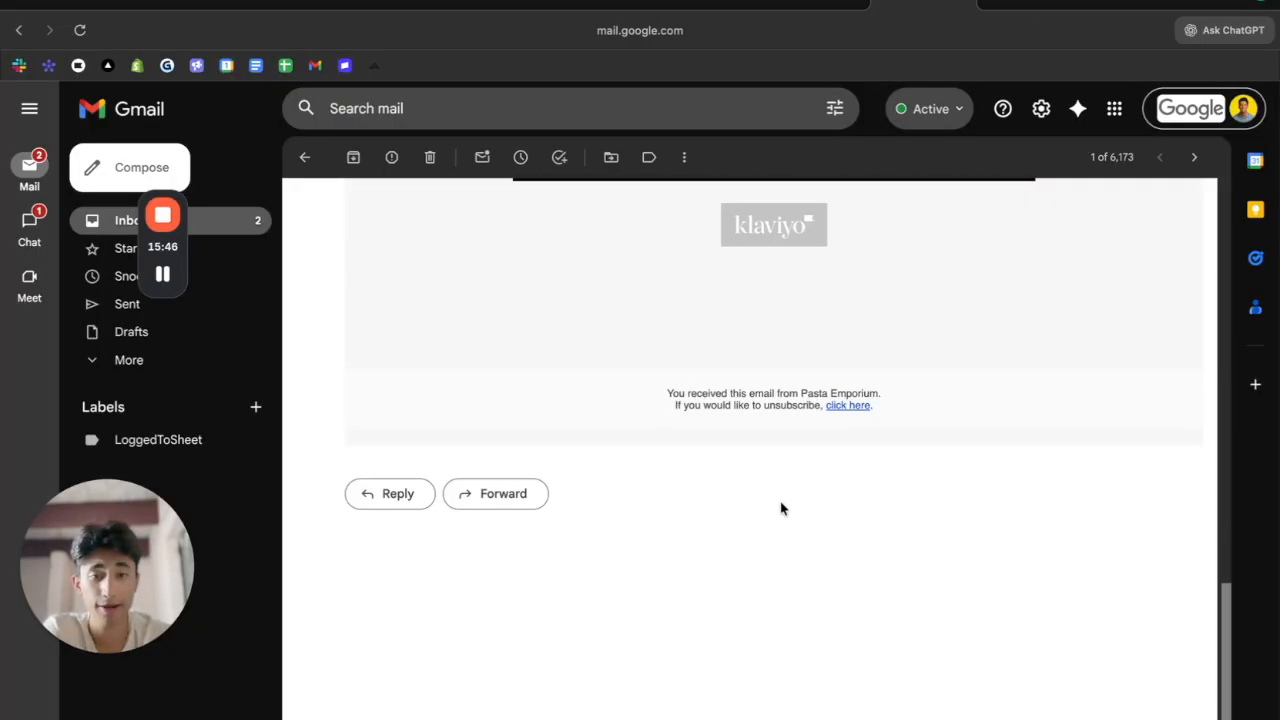
left_click_drag(700, 404, 1260, 486)
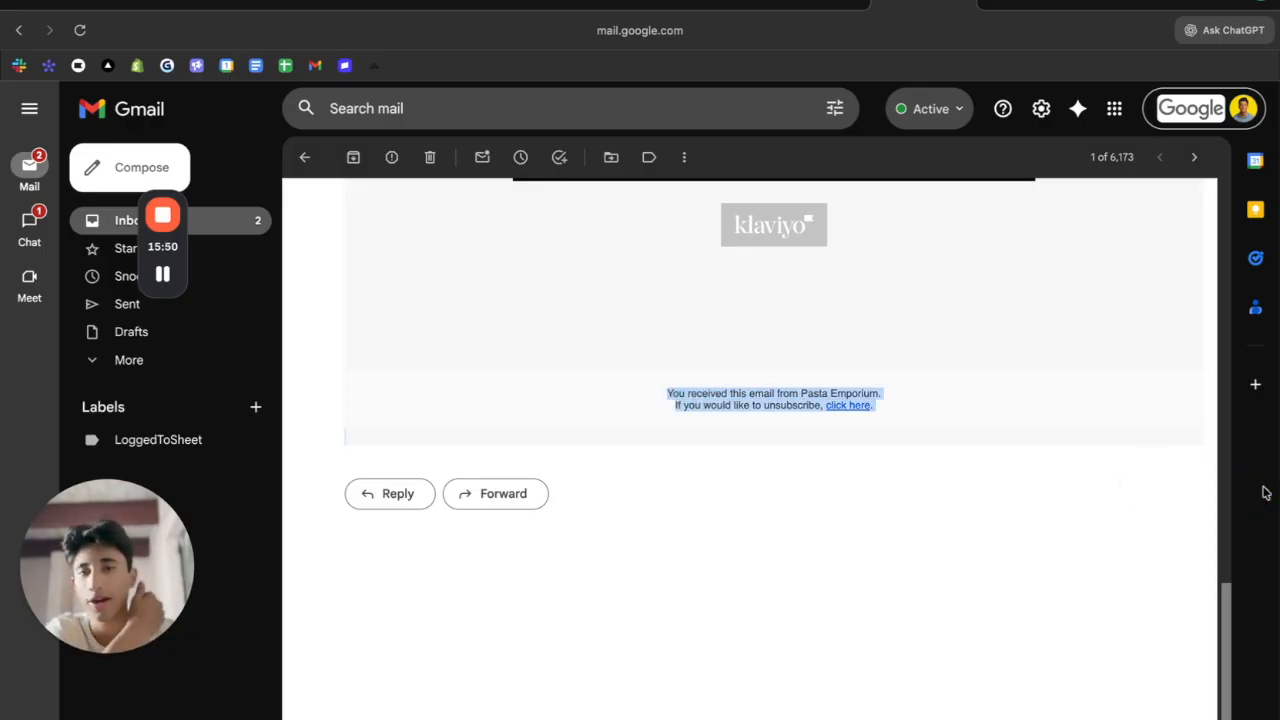
scroll(1109, 586, "up", 5)
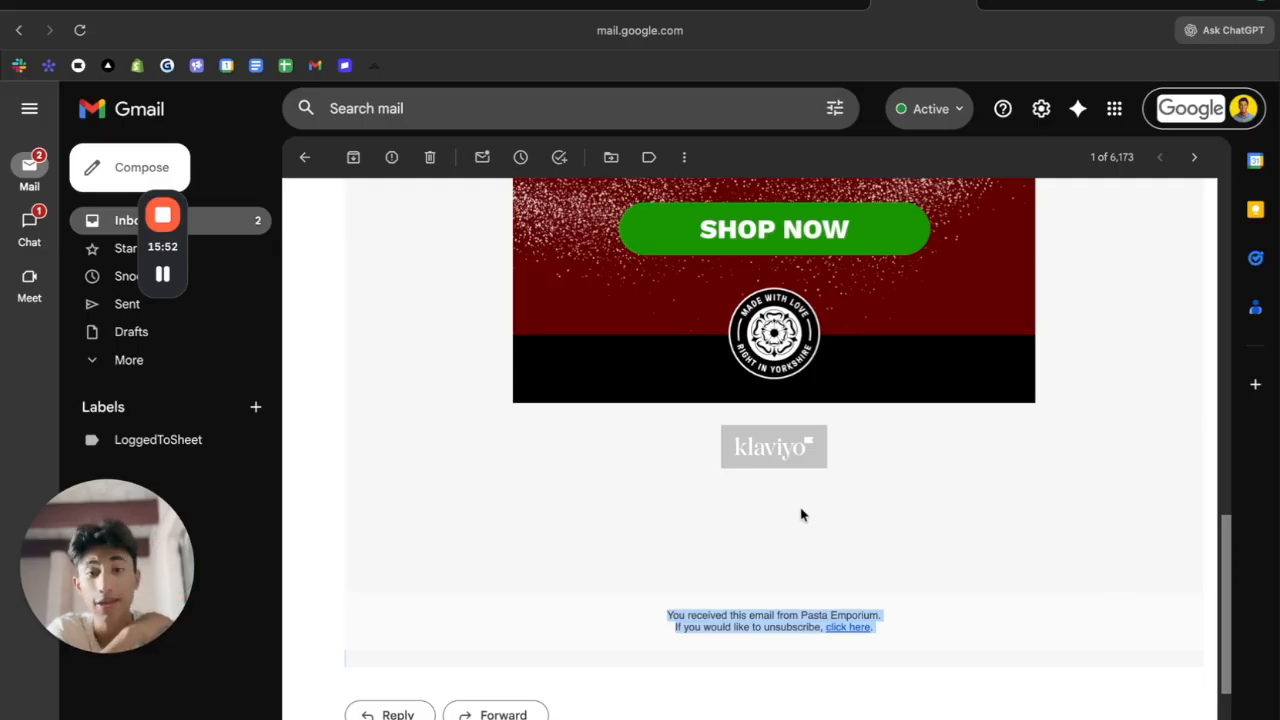
left_click_drag(774, 446, 776, 440)
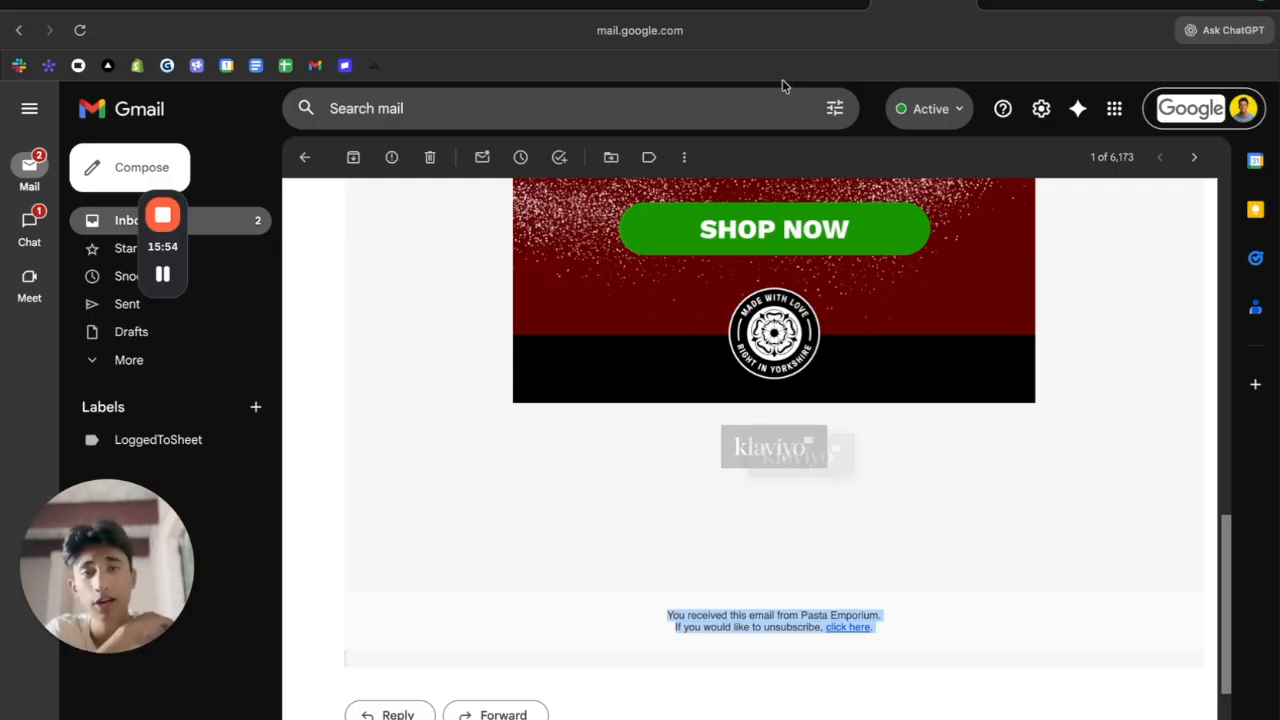
left_click(786, 5)
Close Preview & test, check the email in Mobile view, and continue with Next
left_click(688, 4)
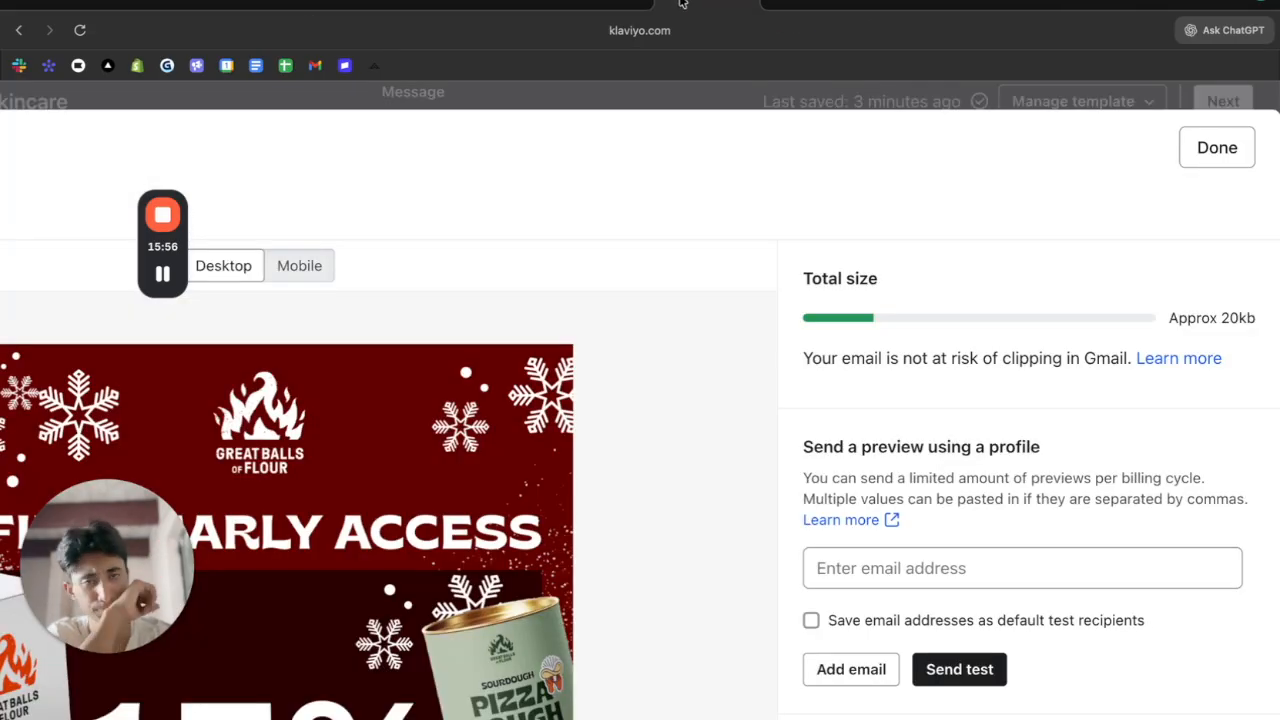
left_click(1195, 155)
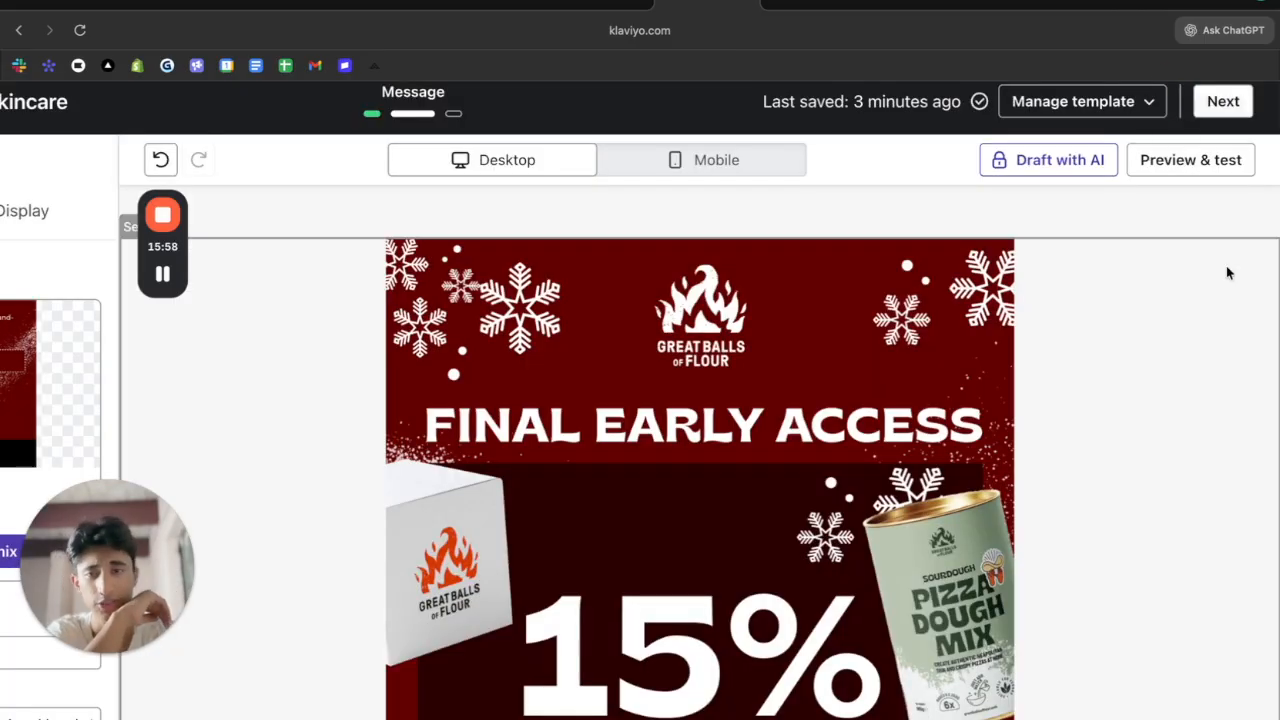
left_click(780, 154)
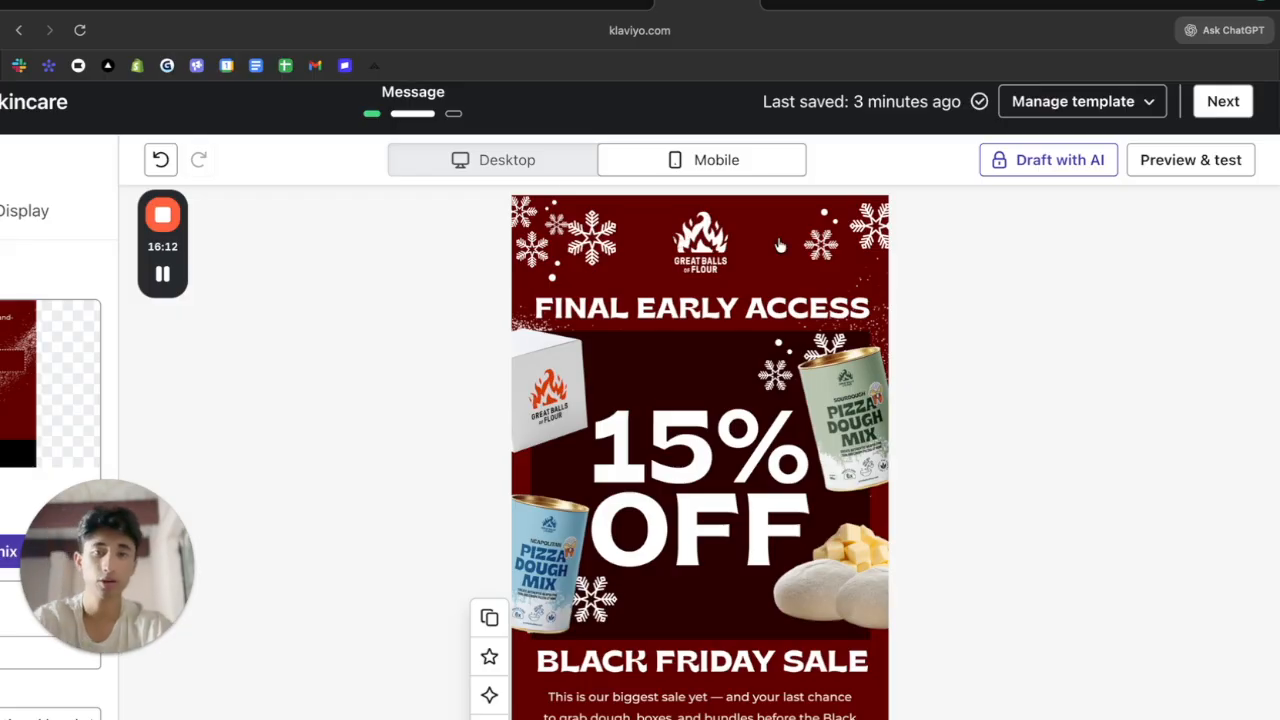
scroll(747, 418, "down", 2)
scroll(747, 418, "down", 2)
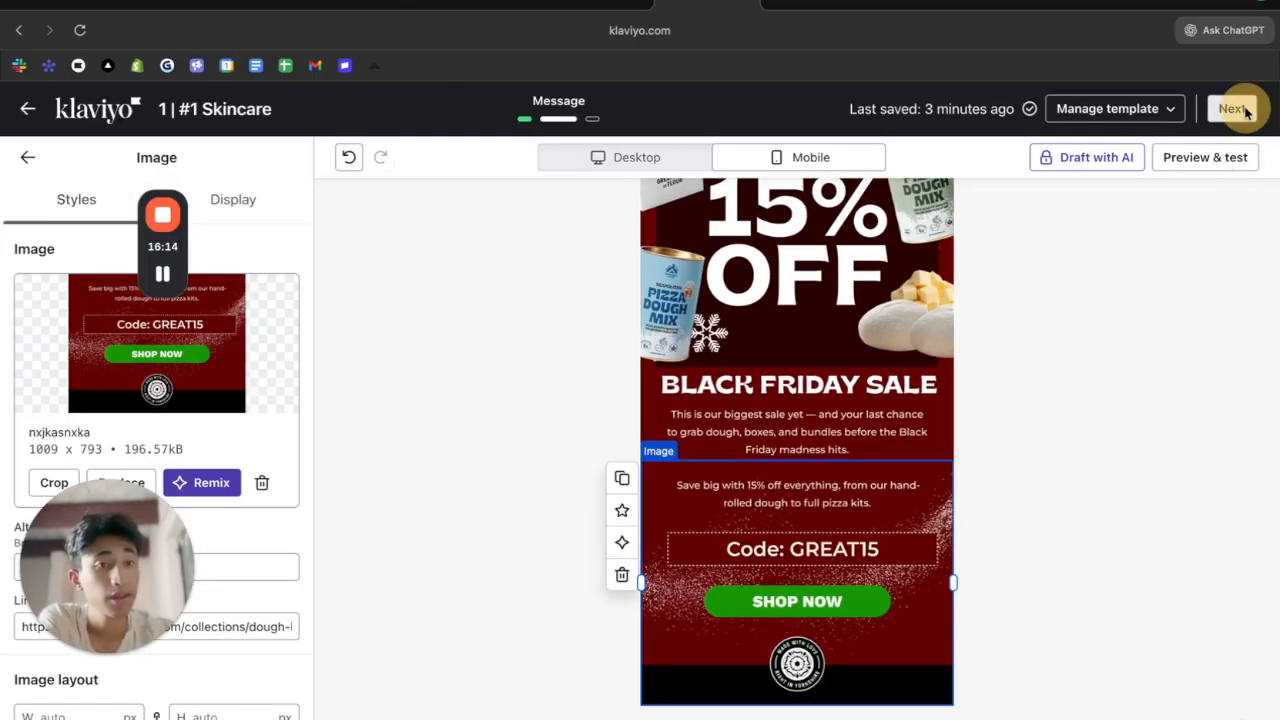
left_click(1244, 110)
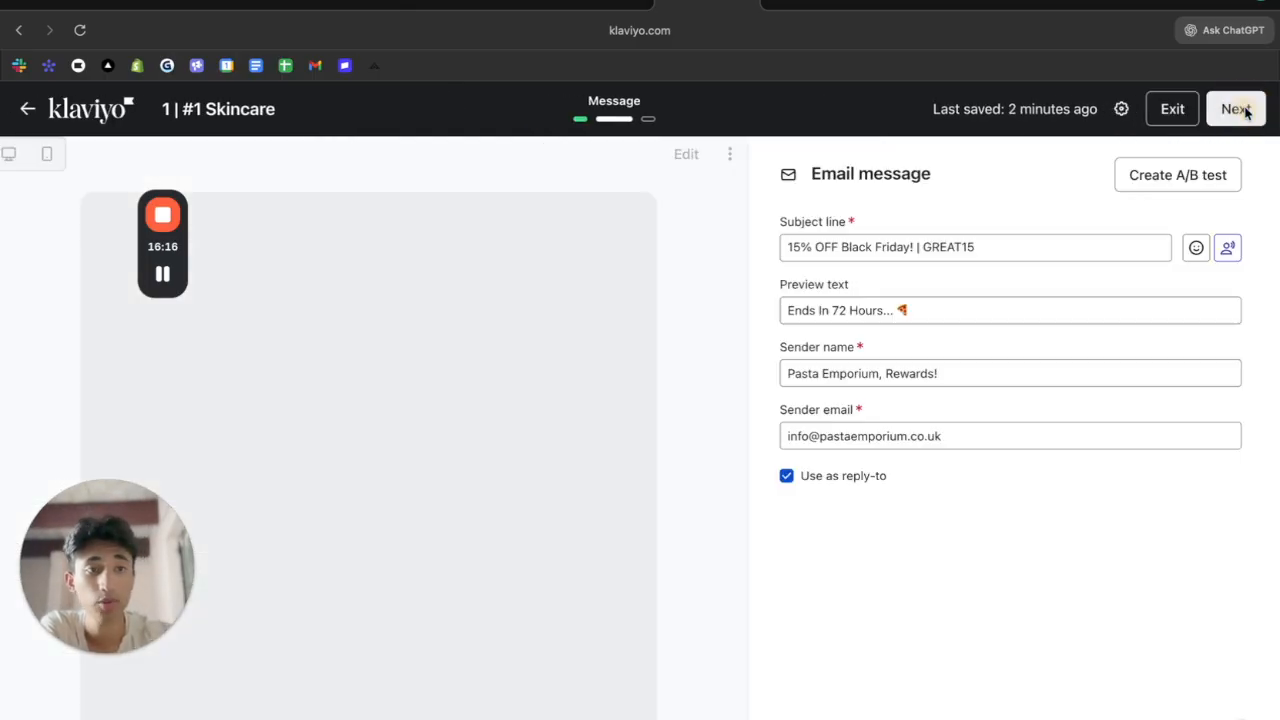
Proceed to Review, expand and read the Message summary, then choose Schedule or send
left_click(1244, 110)
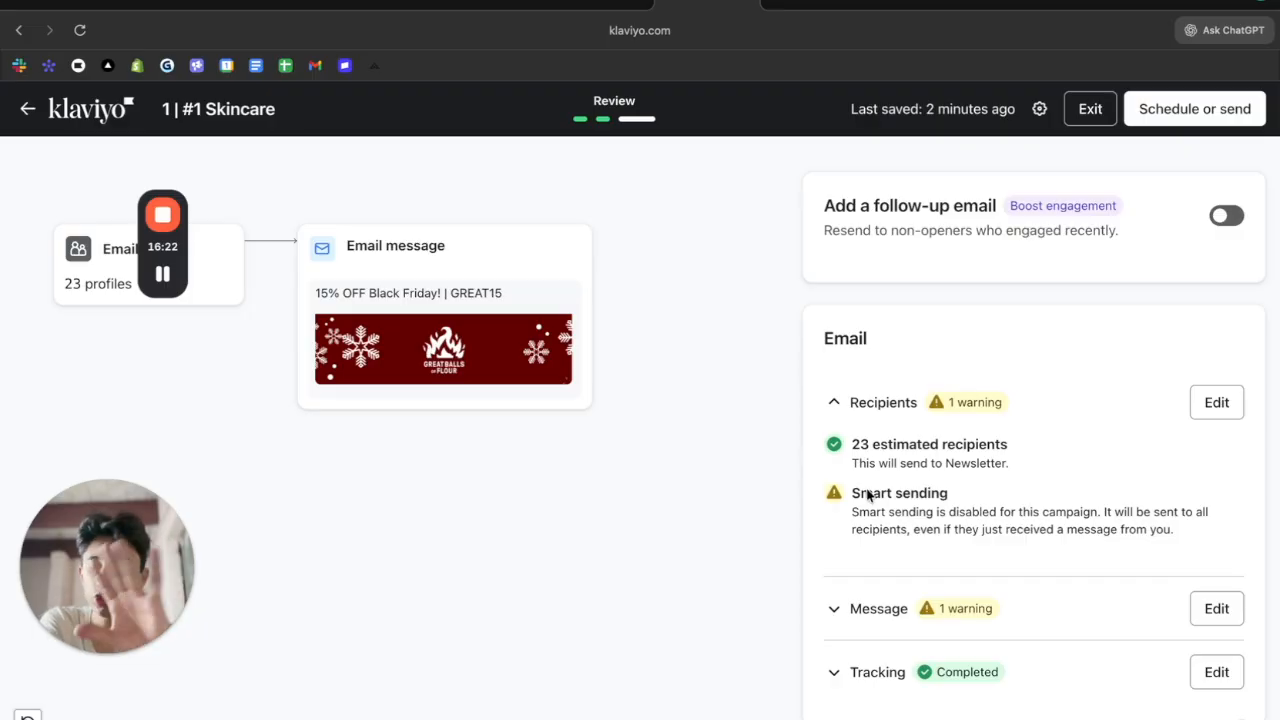
left_click(836, 608)
scroll(836, 608, "down", 4)
scroll(845, 606, "down", 1)
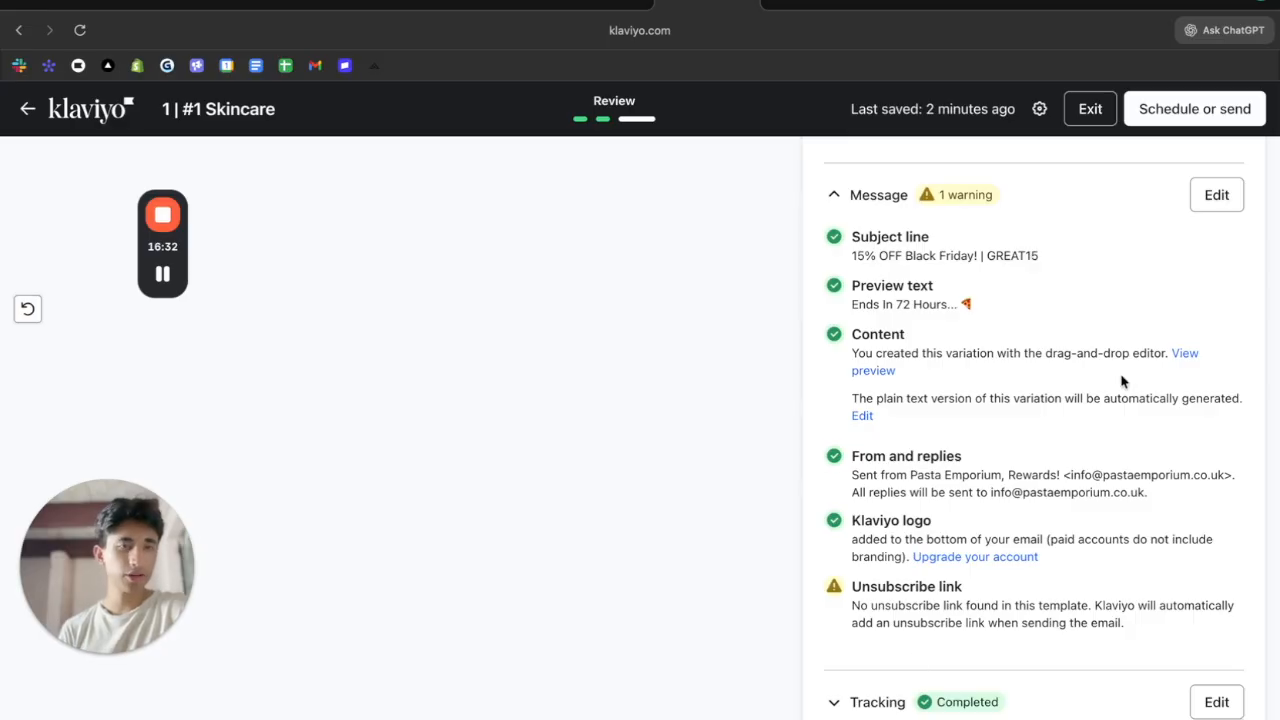
scroll(1117, 315, "up", 1)
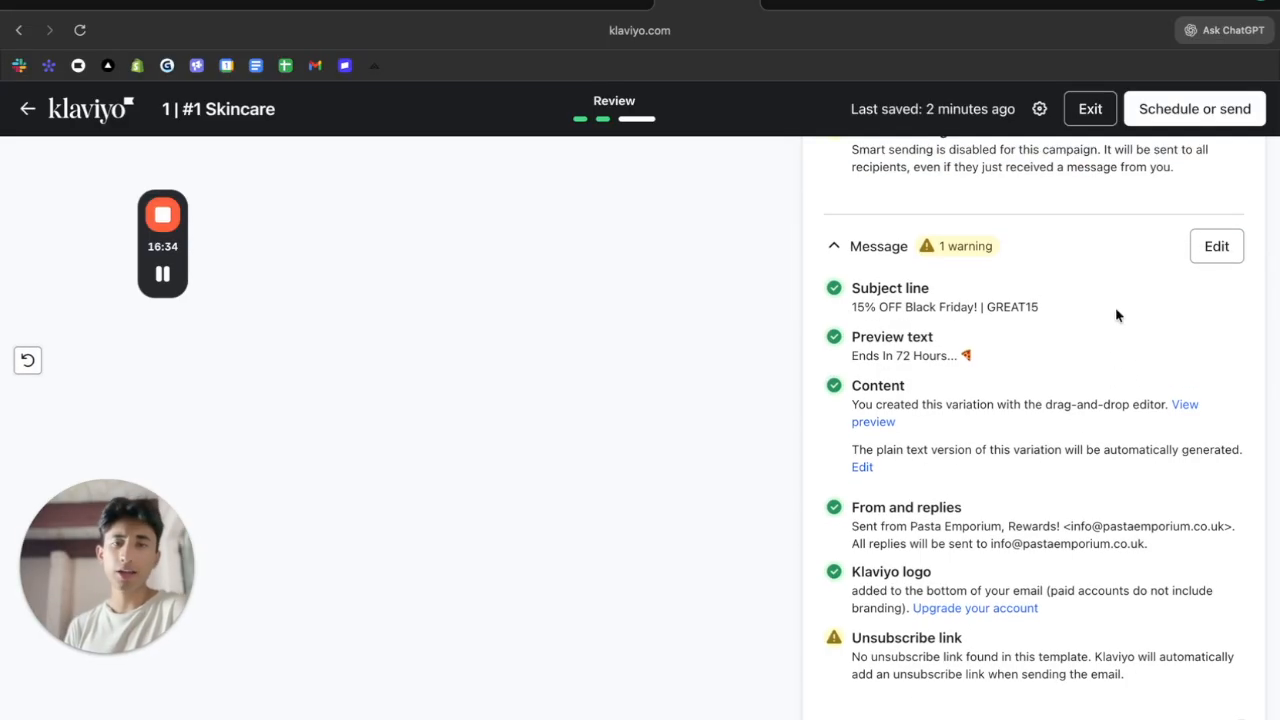
scroll(849, 286, "up", 1)
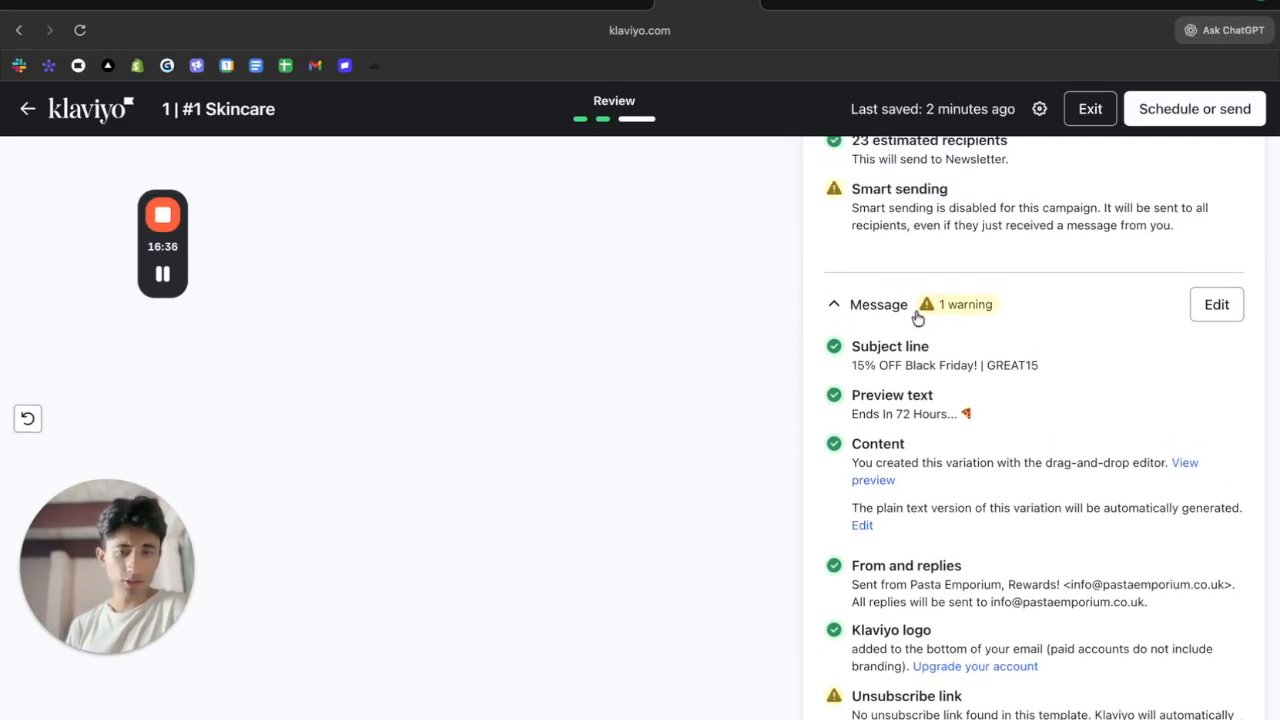
scroll(916, 315, "up", 5)
left_click(1208, 109)
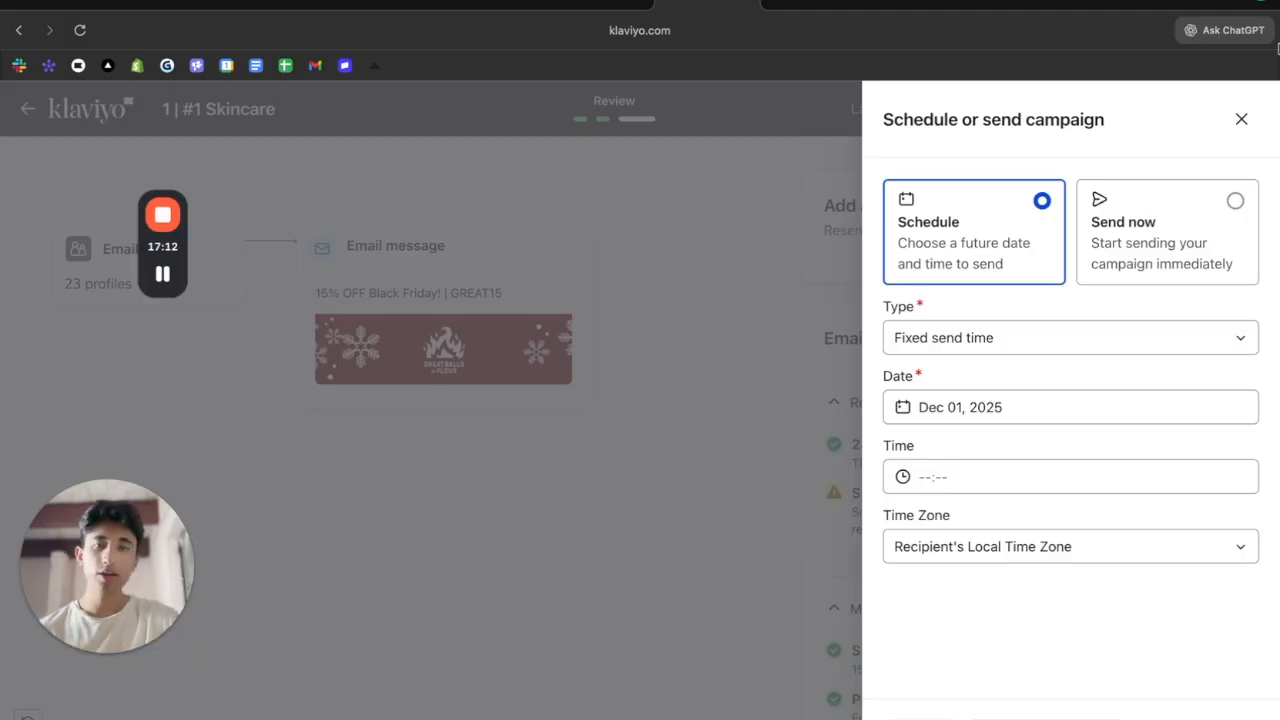
Schedule the campaign for Dec 02, 2025 at 11:00 AM
left_click(1138, 244)
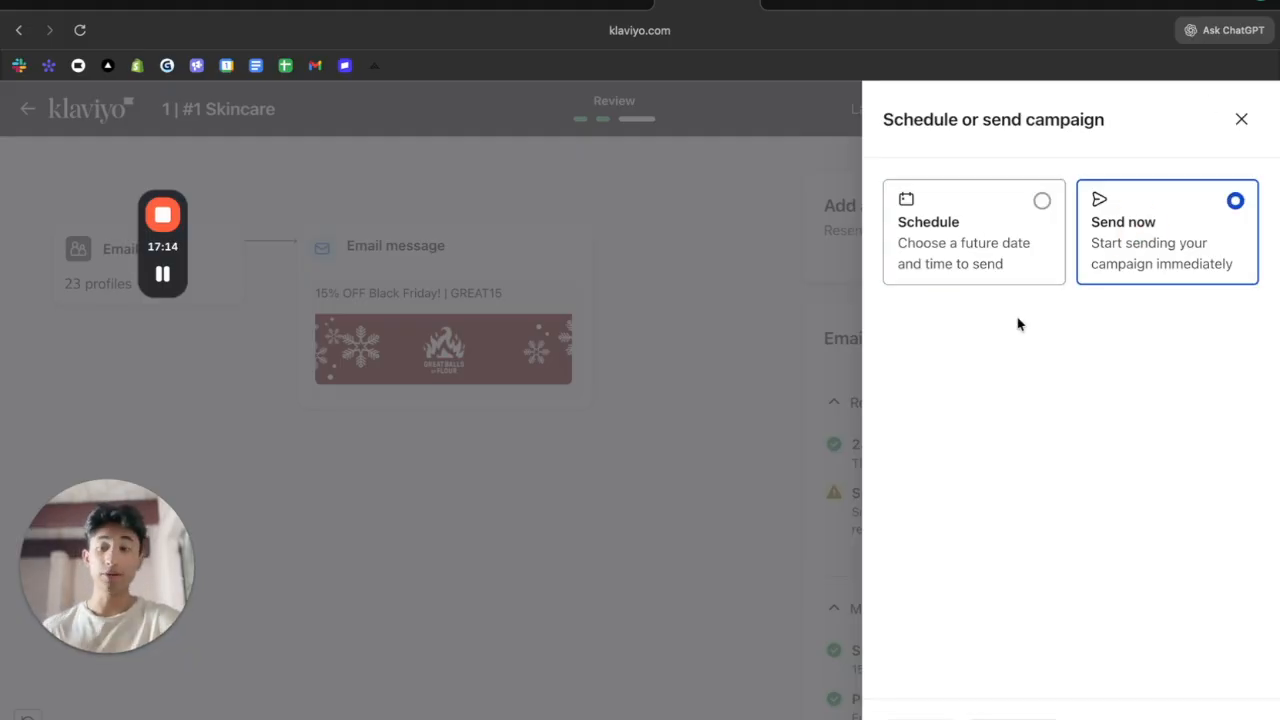
left_click(1057, 266)
left_click(968, 409)
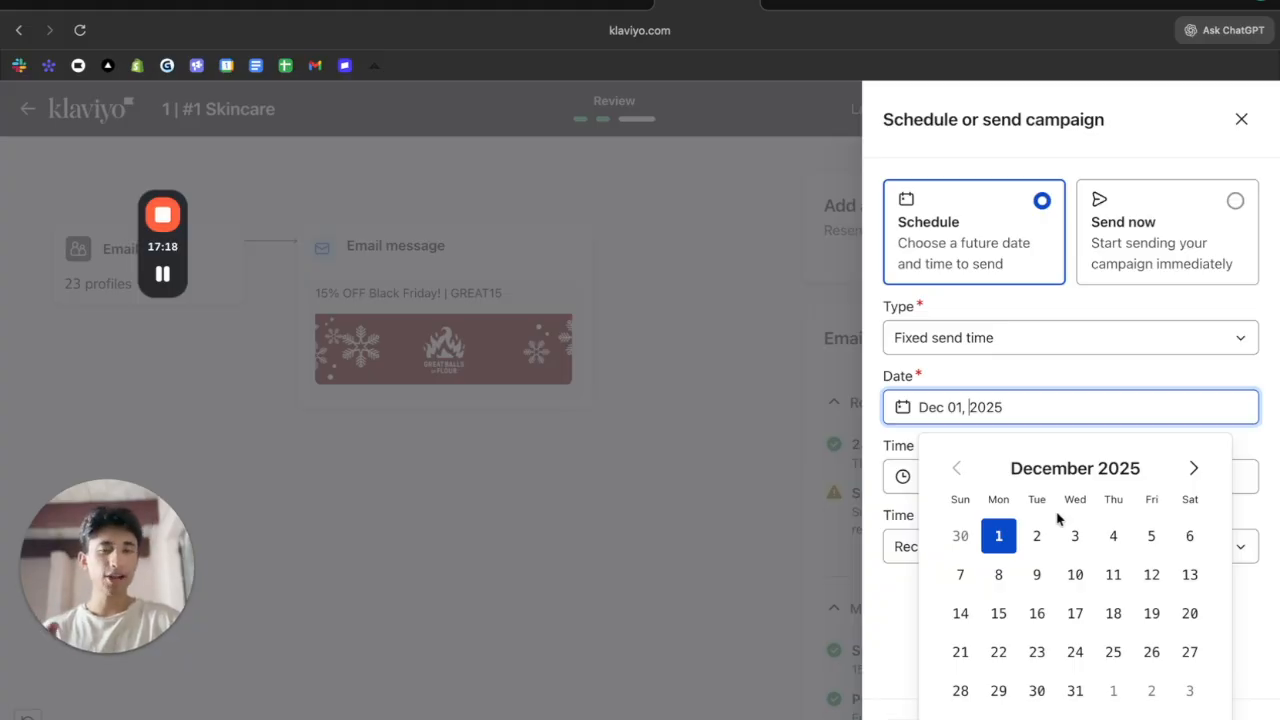
left_click(1037, 536)
left_click(1050, 480)
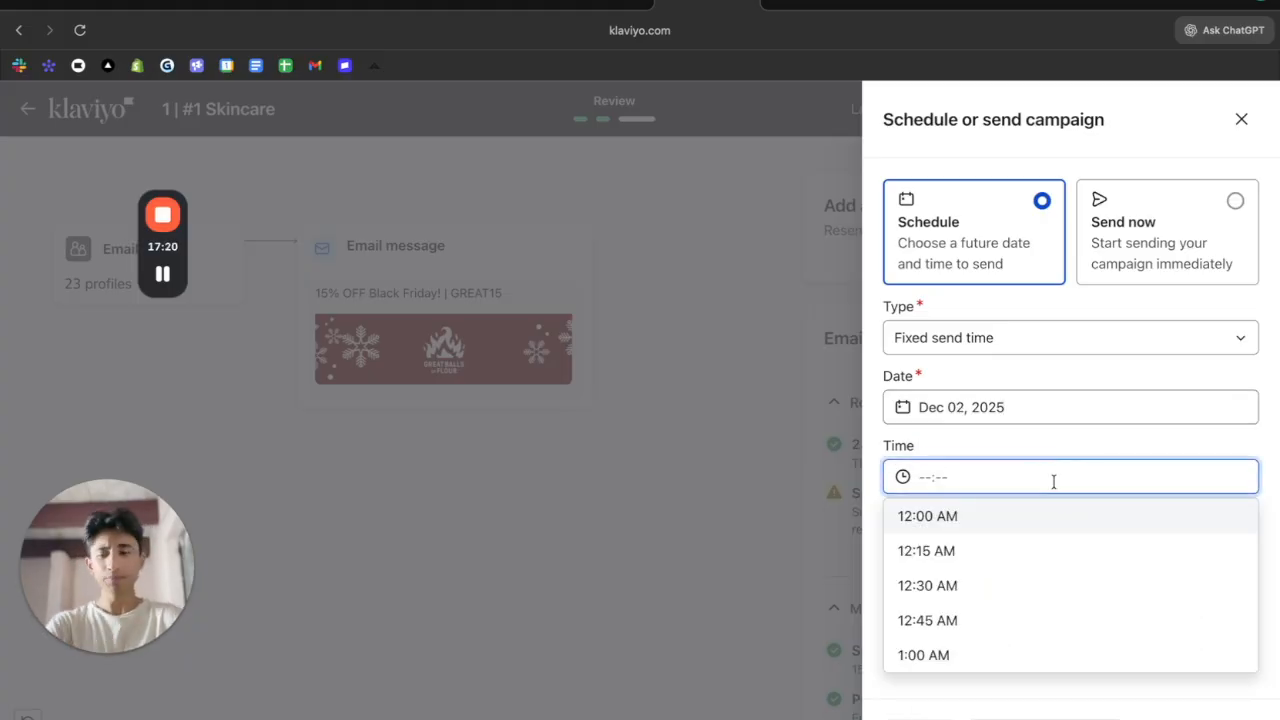
type("11:00")
key("Return")
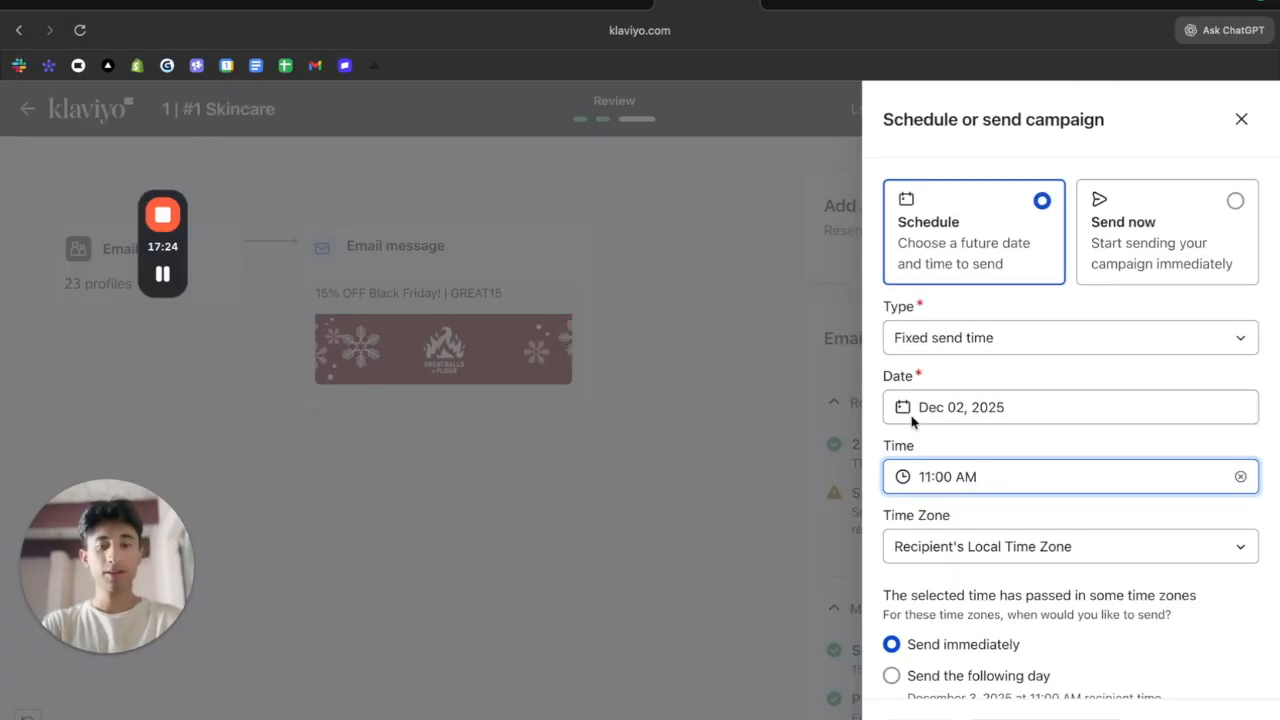
Keep the recipients' local time zone and close the scheduling panel
scroll(912, 421, "down", 1)
left_click(990, 483)
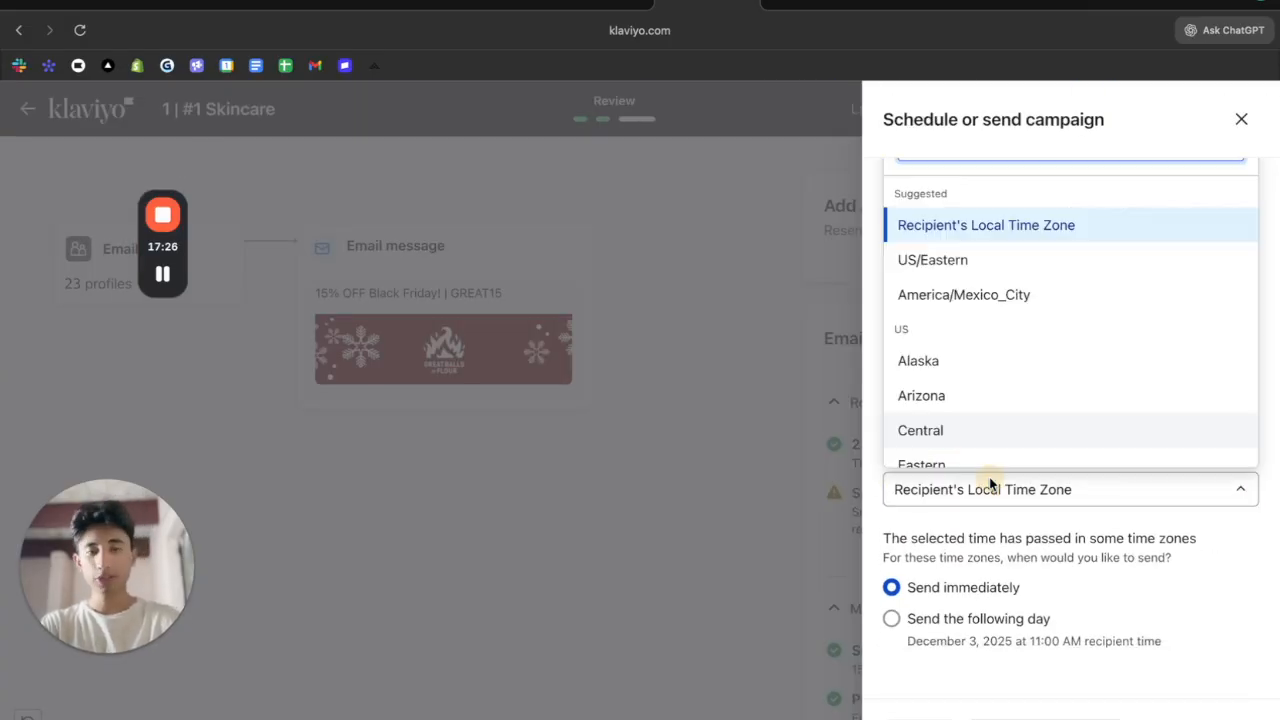
scroll(966, 363, "down", 5)
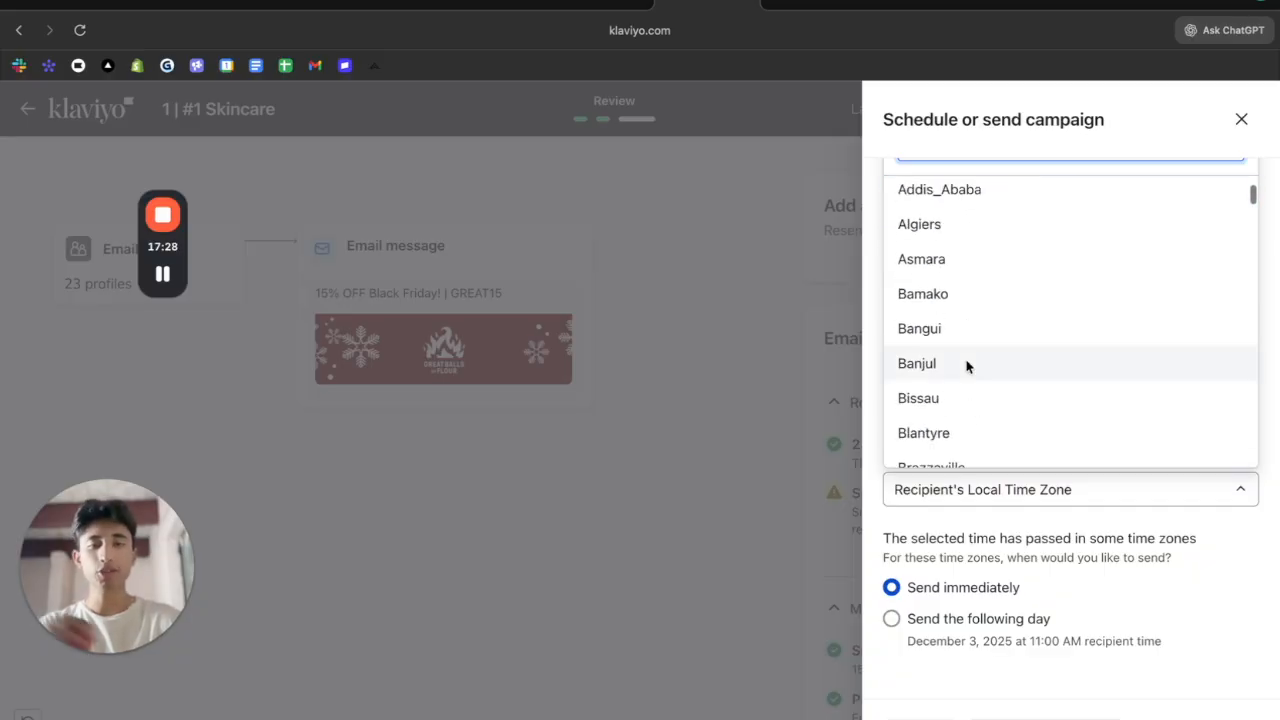
scroll(994, 294, "down", 6)
scroll(994, 294, "up", 10)
left_click(1000, 622)
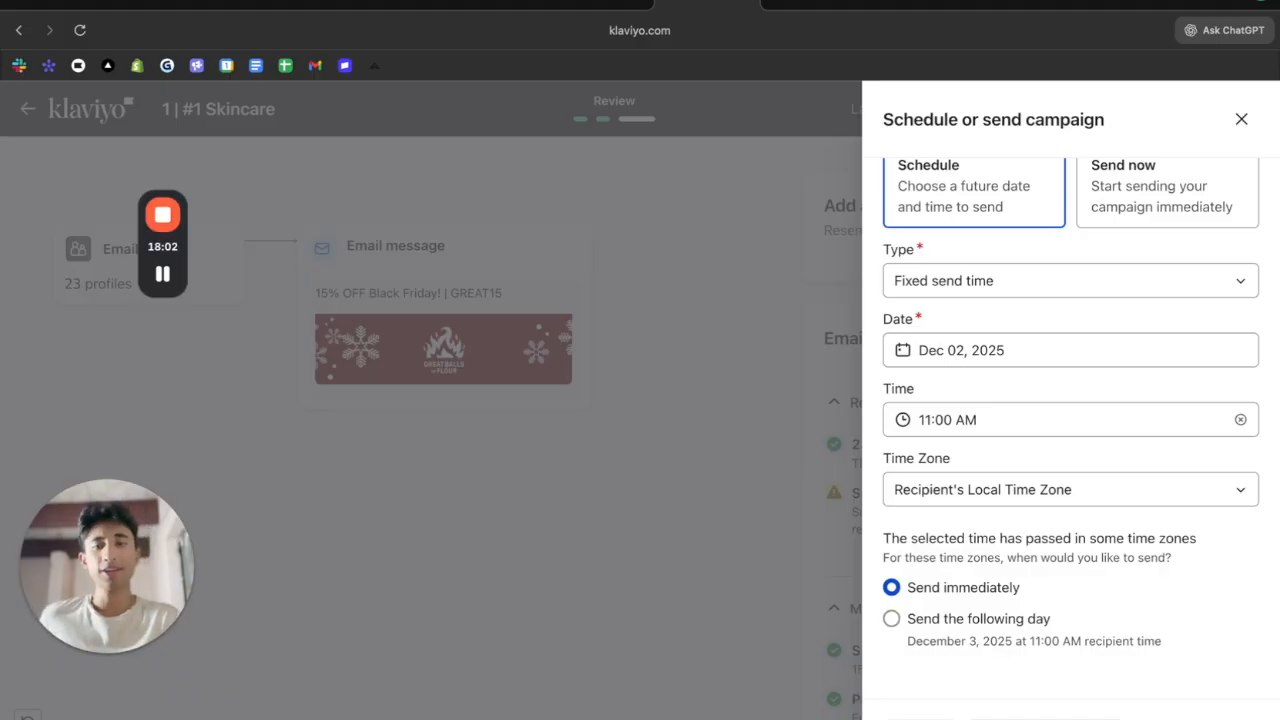
left_click(775, 586)
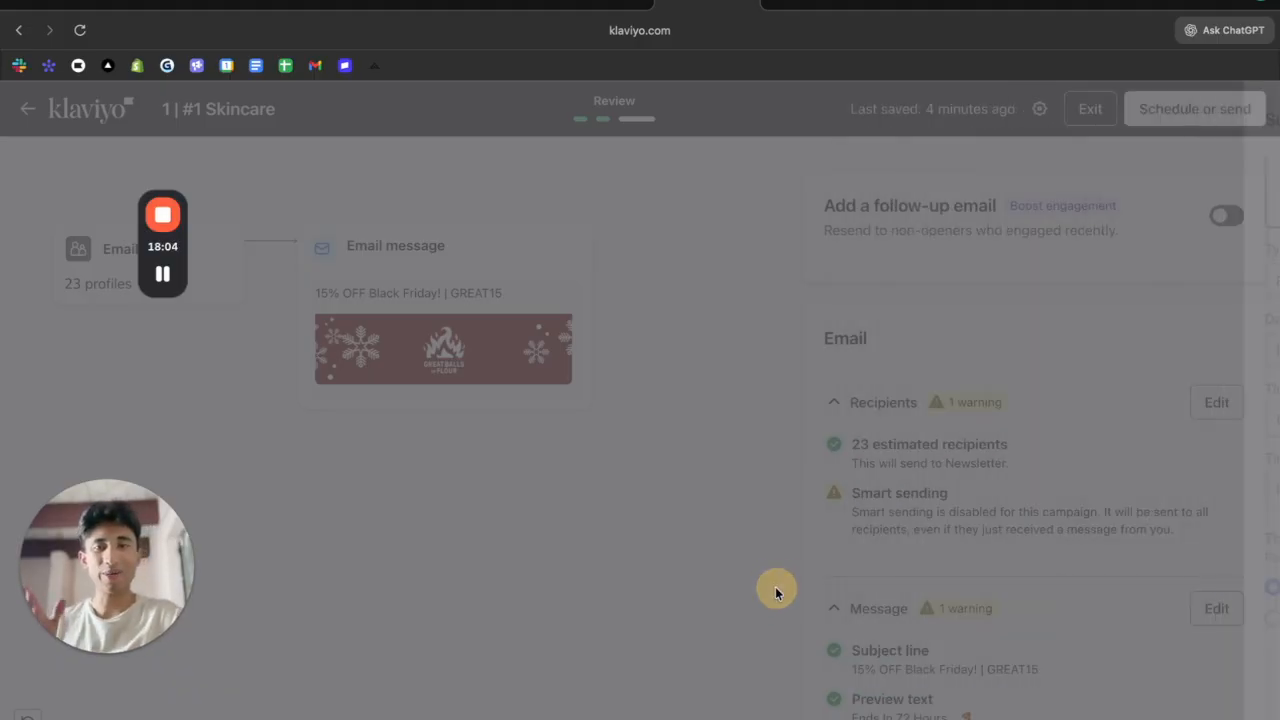
double_click(140, 555)
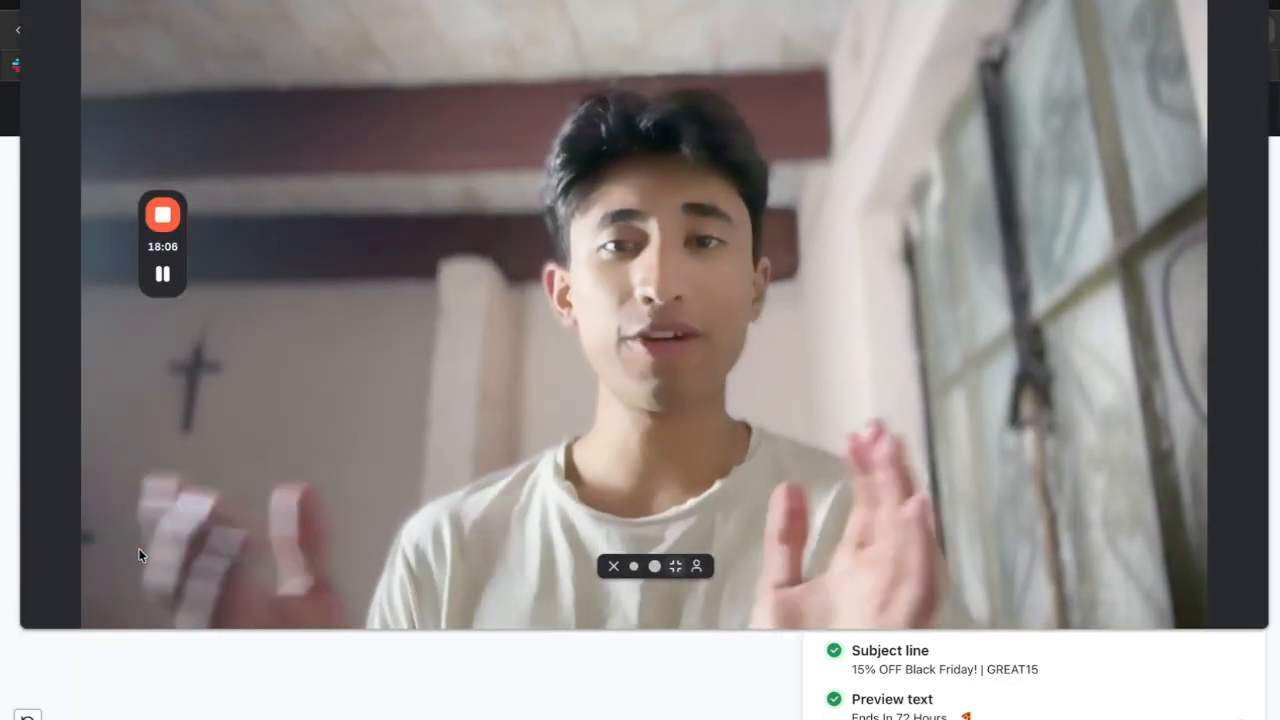